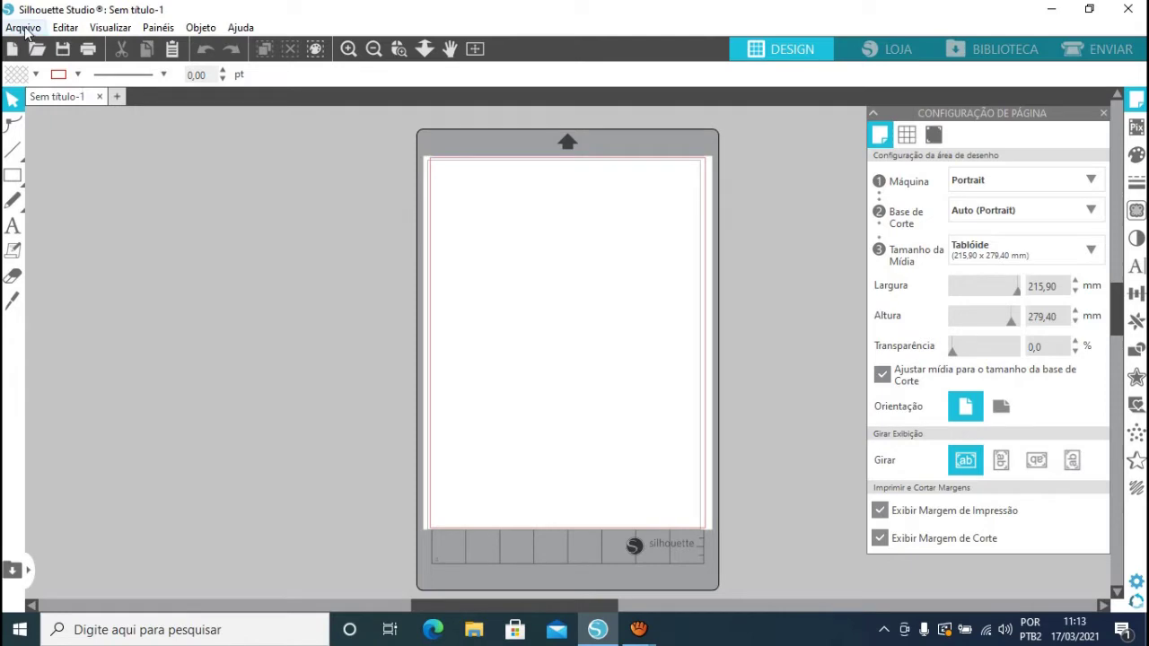
Open the "milk cute moreno" box template image and bring it onto the untitled A4 landscape page
click(23, 28)
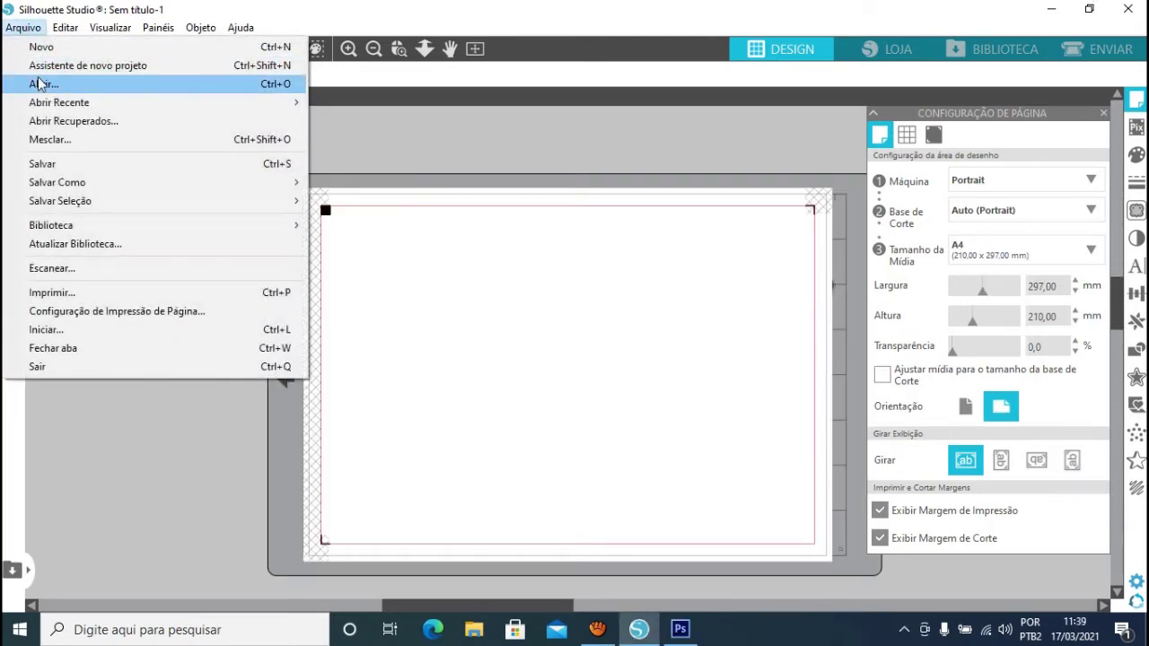
click(39, 83)
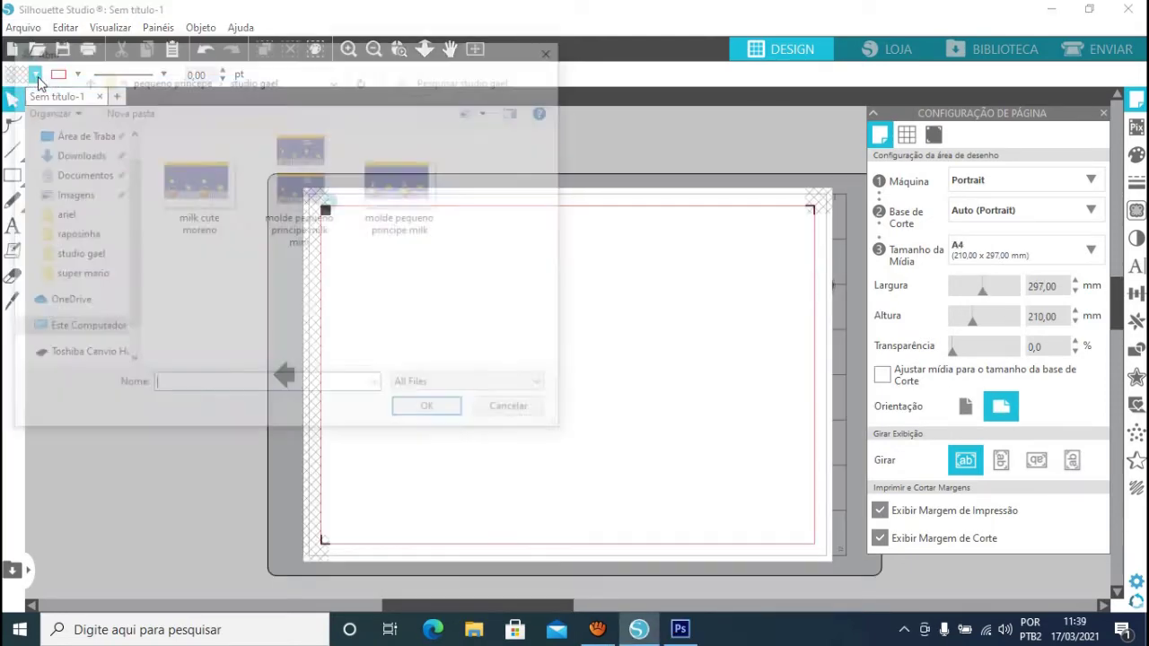
click(189, 207)
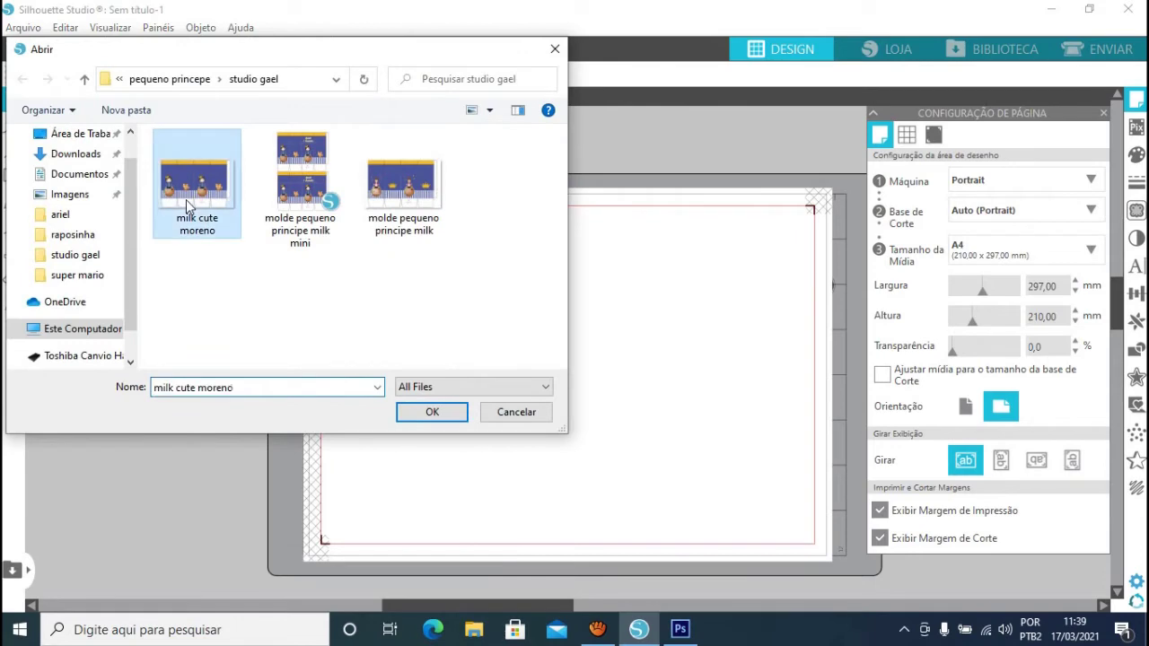
click(453, 414)
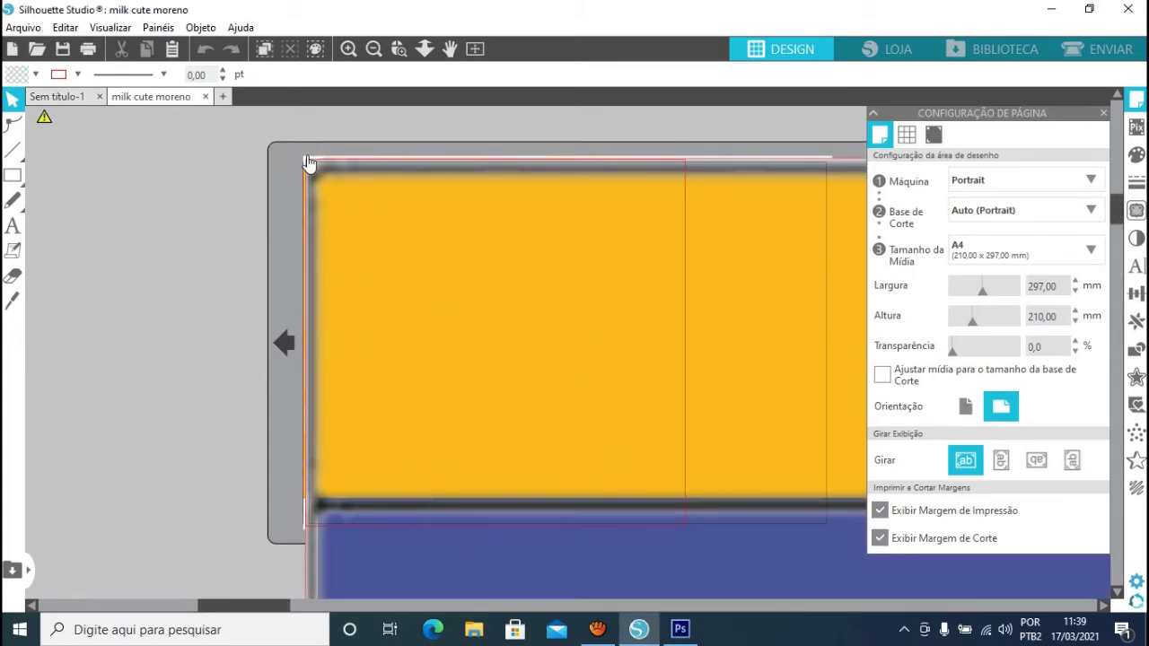
click(1103, 113)
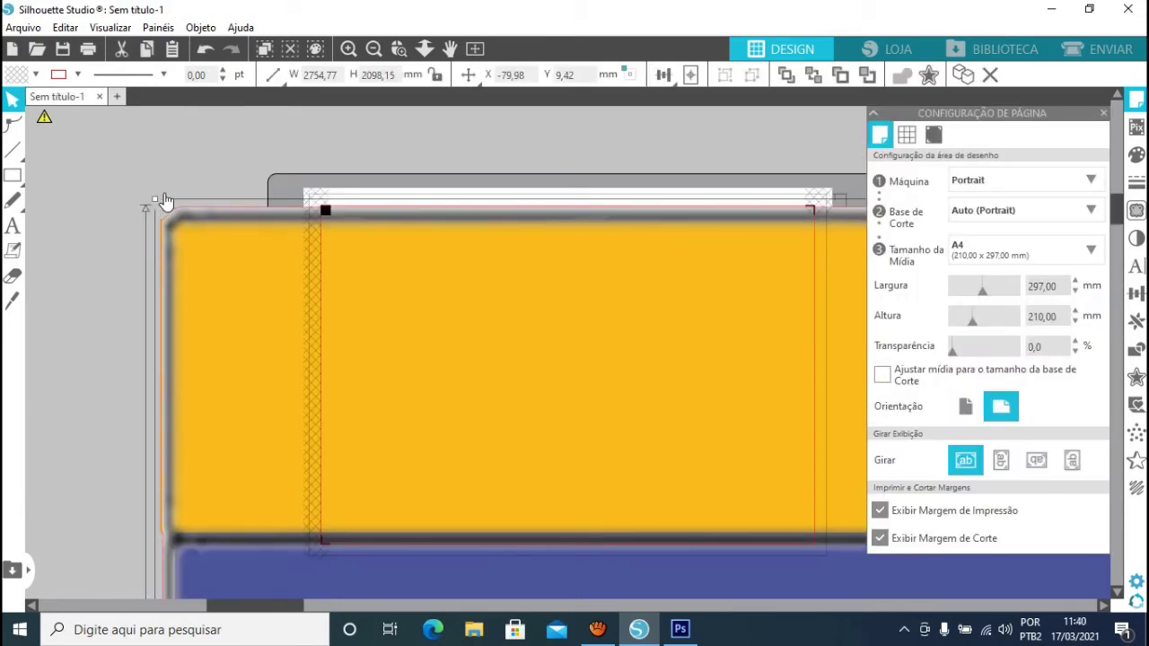
Shrink the oversized box template in stages and reposition it inside the A4 page's registration marks, at about 228 × 174 mm
drag(226, 231, 564, 485)
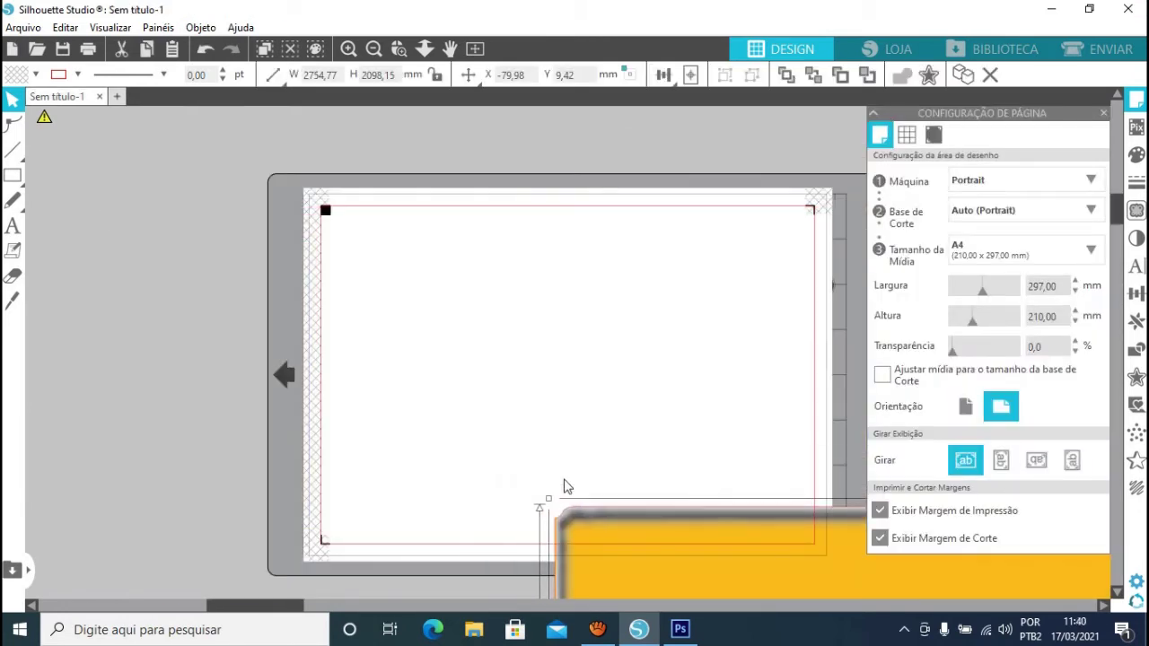
drag(634, 553, 368, 255)
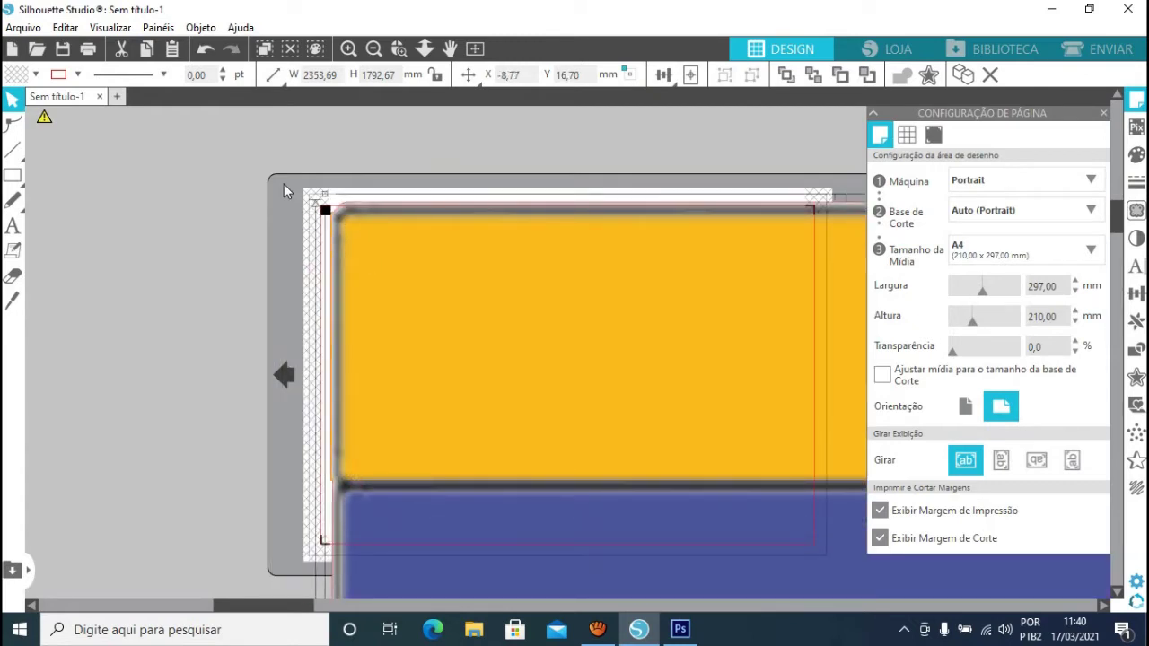
drag(327, 203, 368, 235)
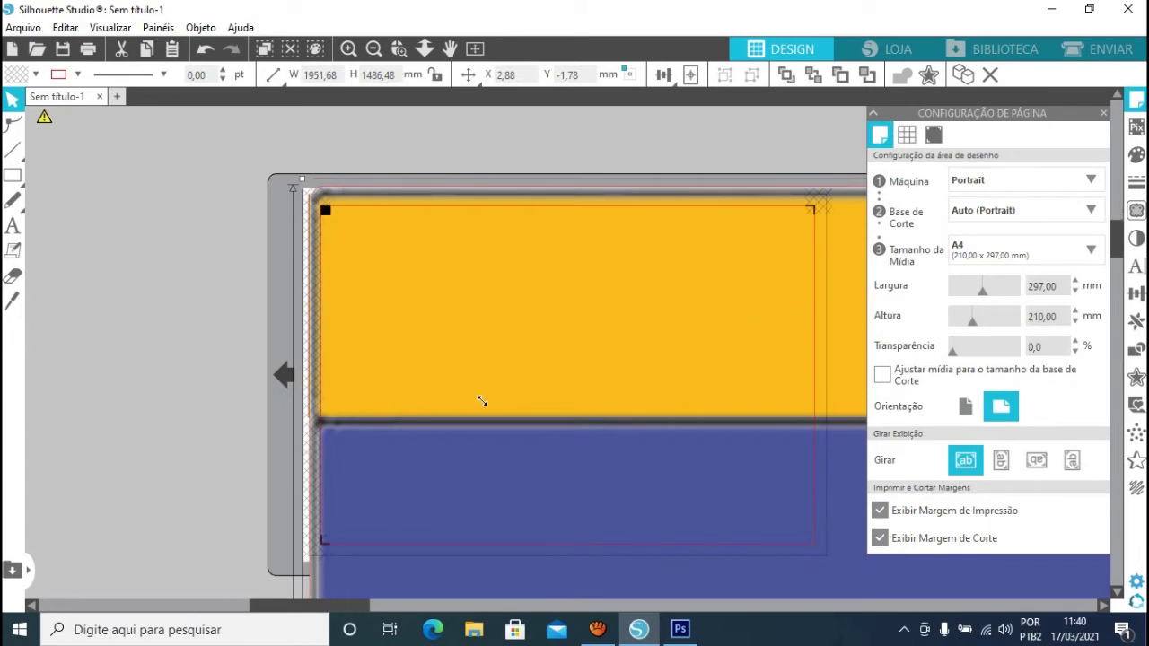
drag(533, 462, 568, 495)
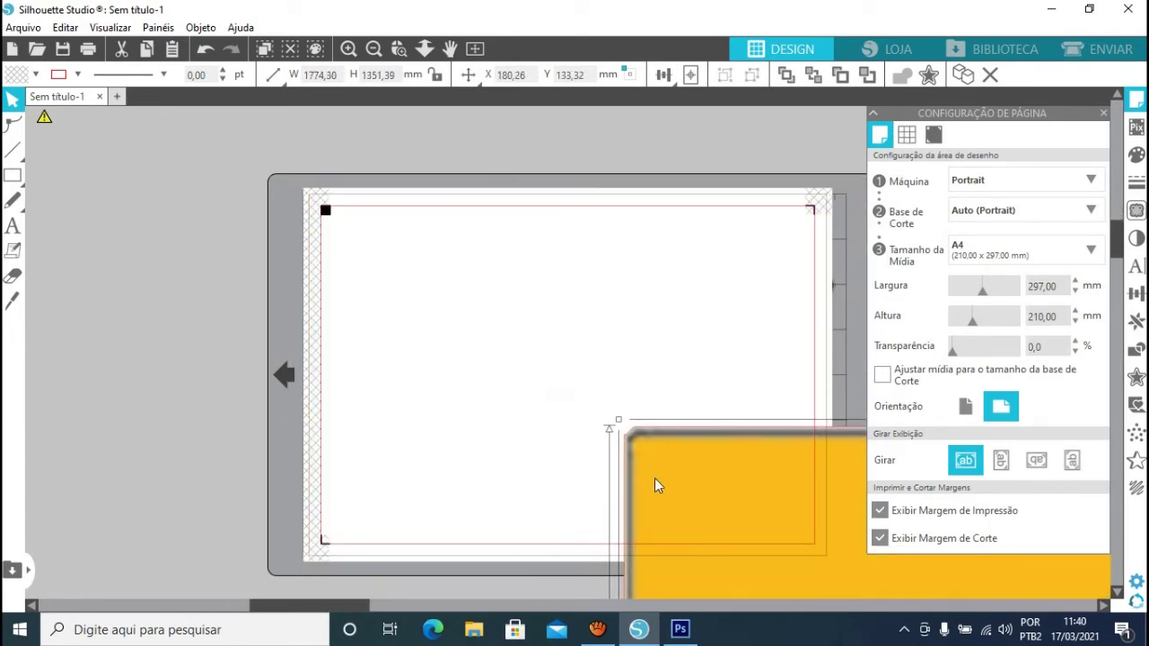
drag(651, 480, 401, 262)
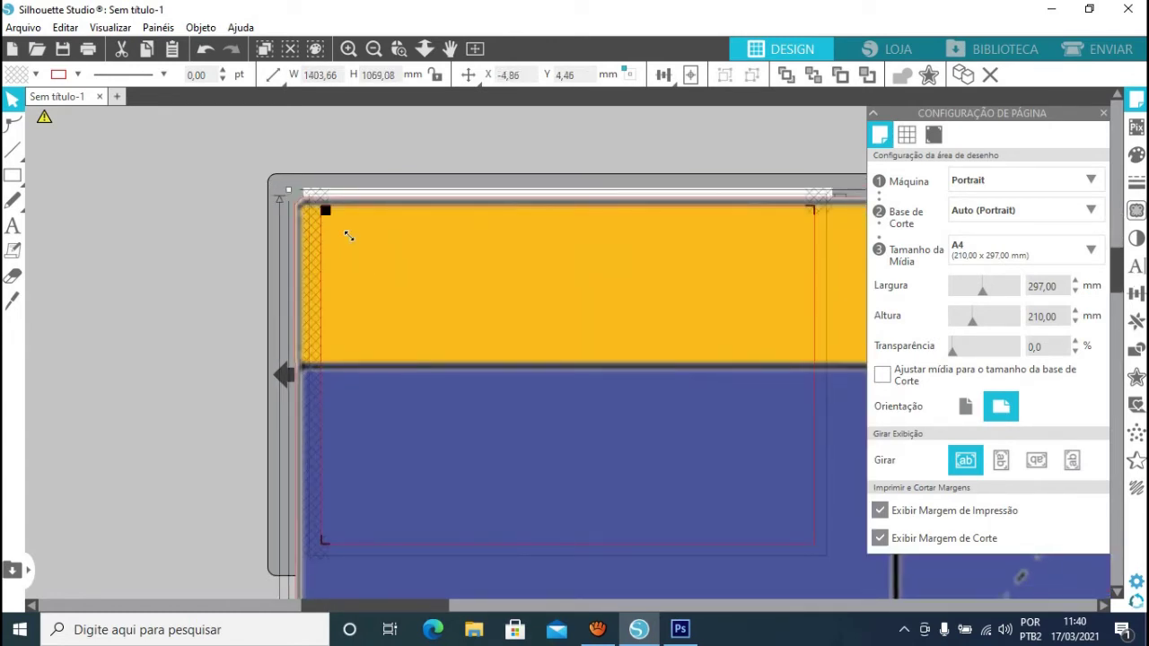
drag(349, 235, 643, 465)
drag(703, 492, 391, 232)
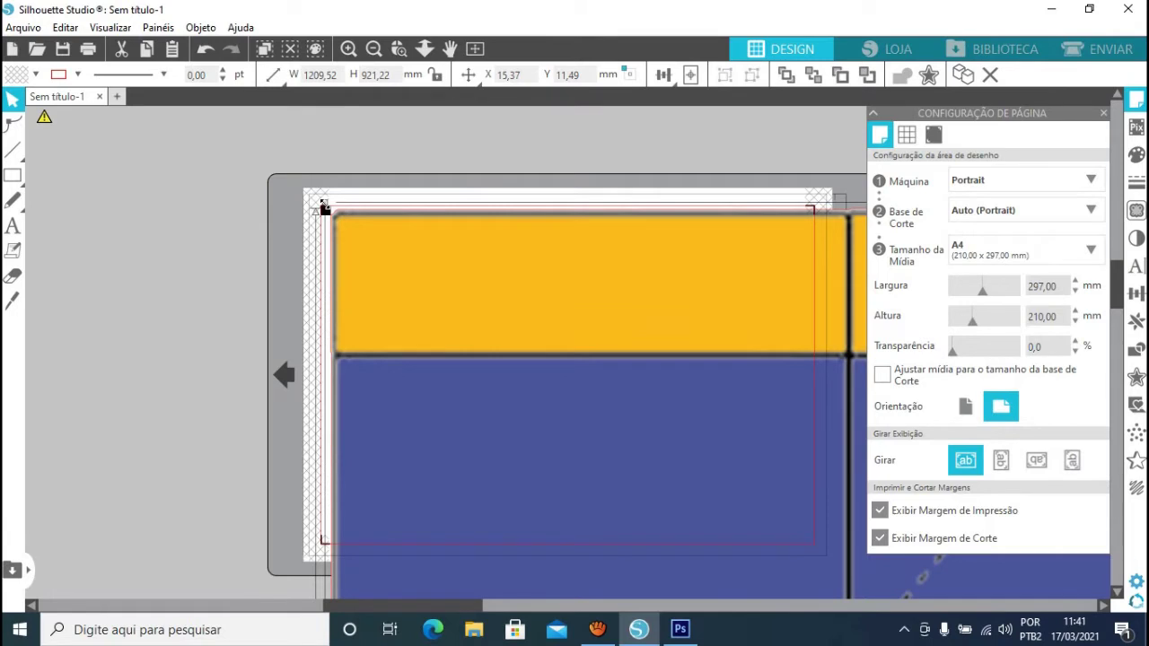
drag(325, 209, 665, 447)
drag(730, 502, 354, 231)
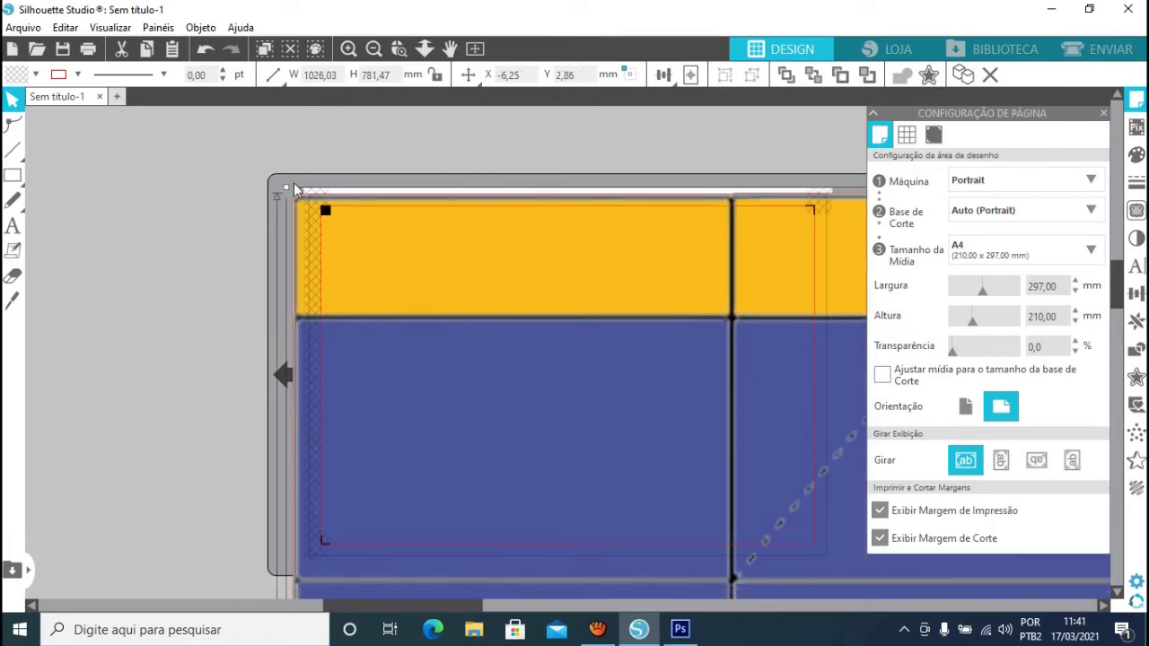
drag(285, 186, 639, 446)
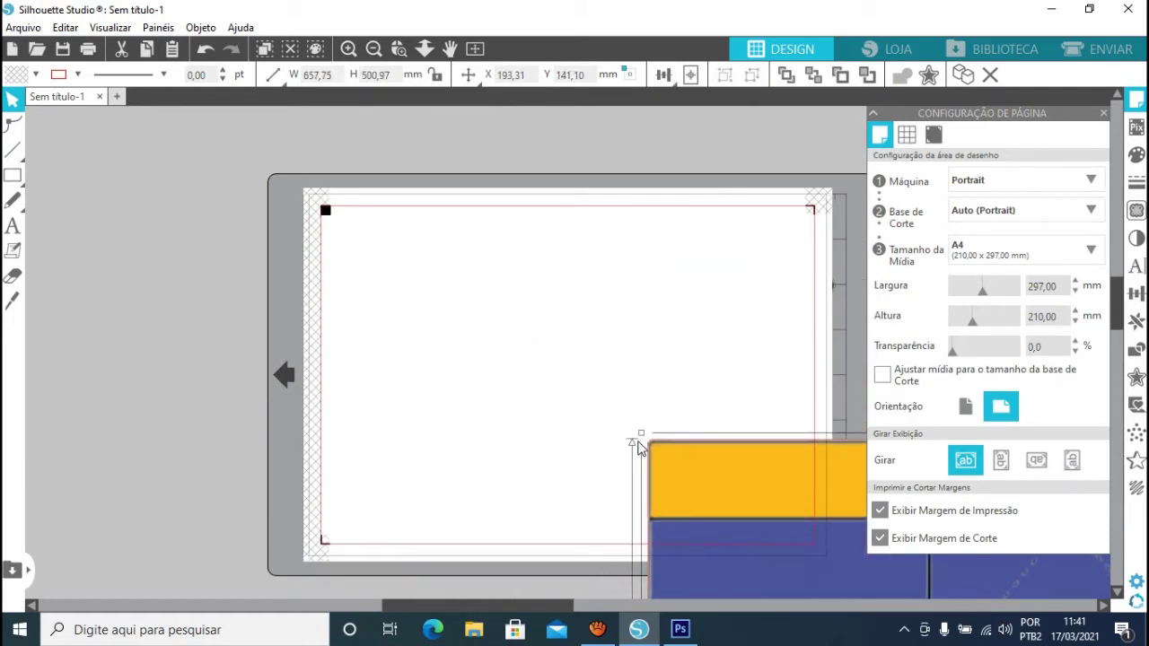
drag(709, 485, 628, 482)
drag(698, 496, 377, 239)
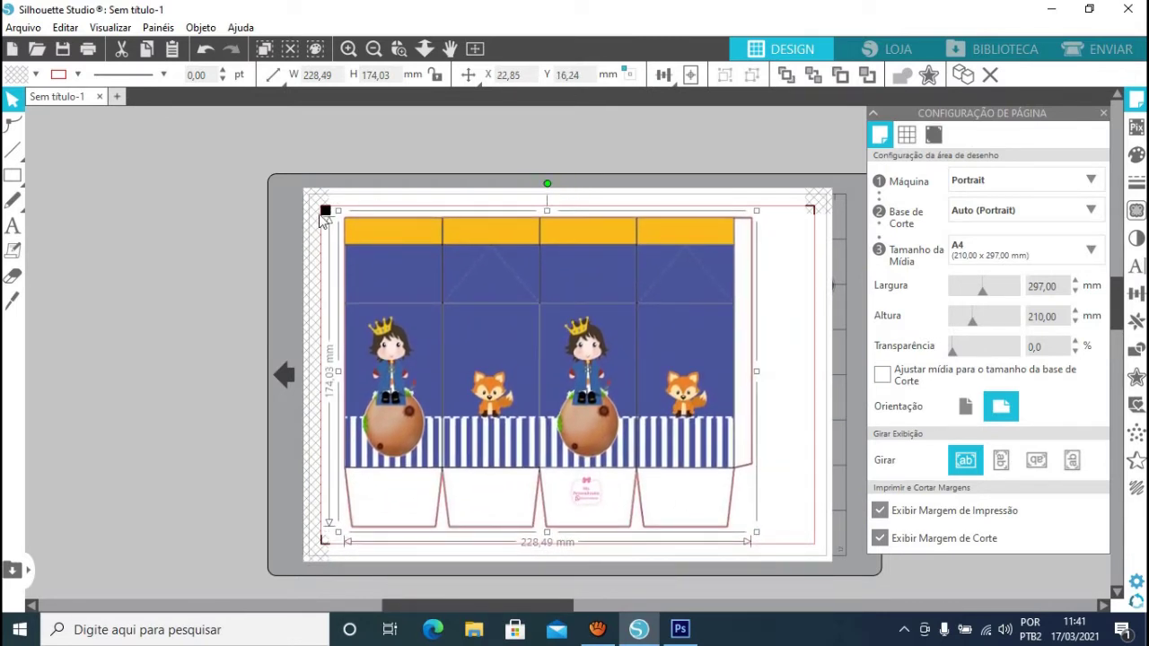
Enlarge the box template slightly from its lower-right corner and nudge it up within the registration marks
drag(757, 536, 766, 540)
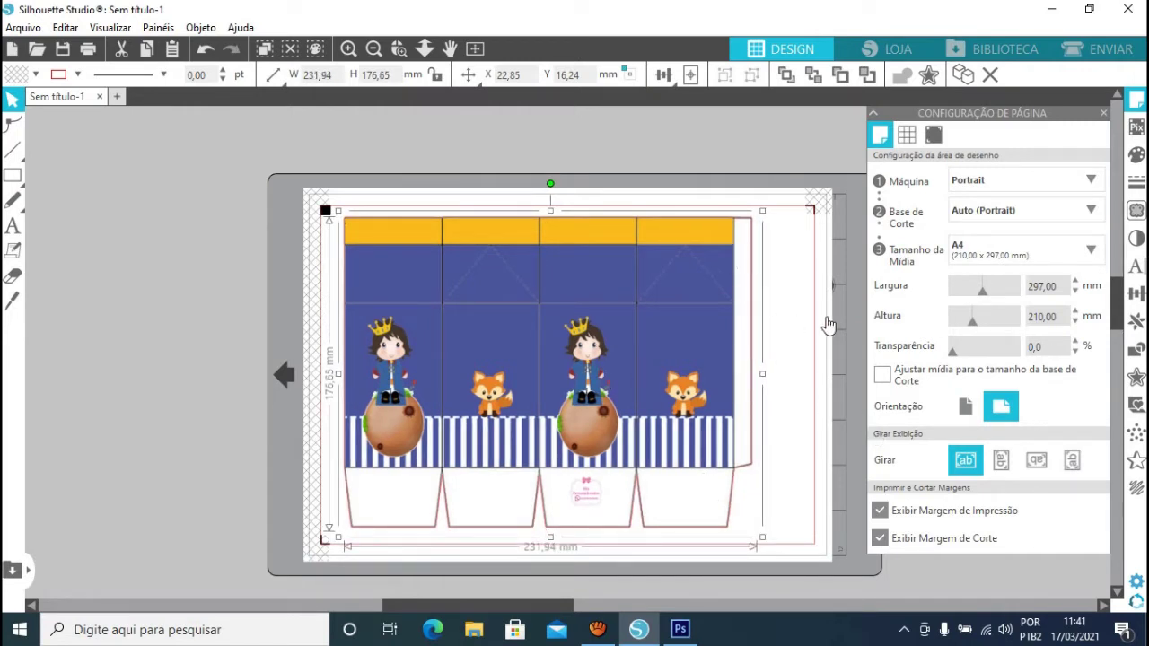
mouse_move(762, 537)
mouse_down()
mouse_move(787, 554)
mouse_move(766, 541)
mouse_up()
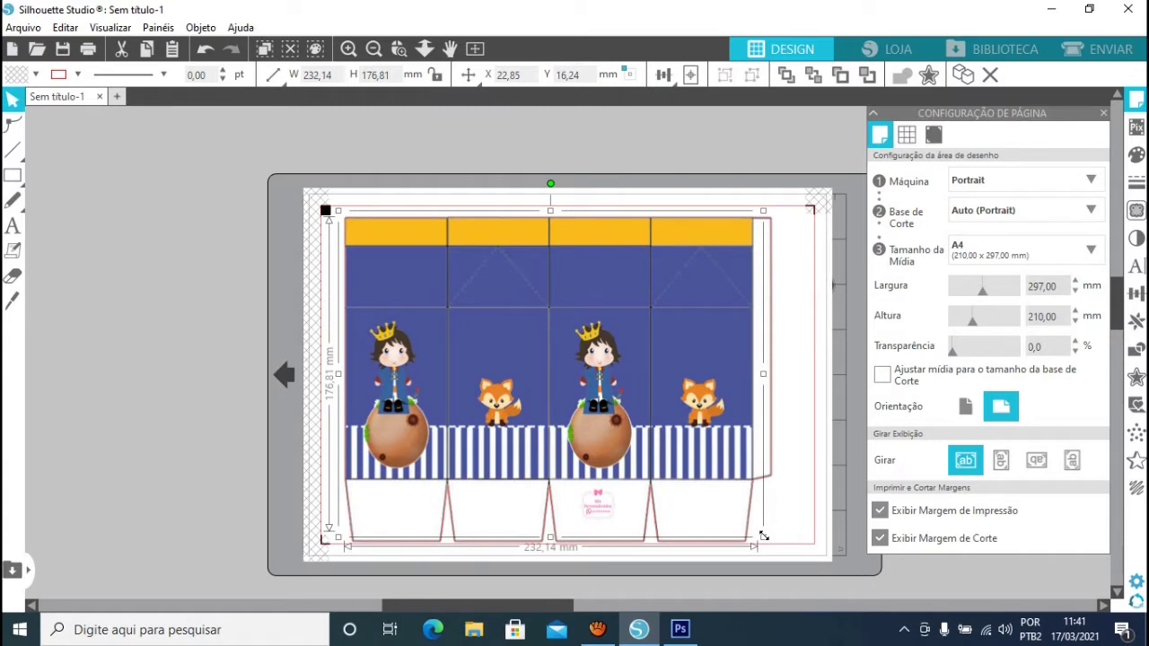
key(Up)
key(Escape)
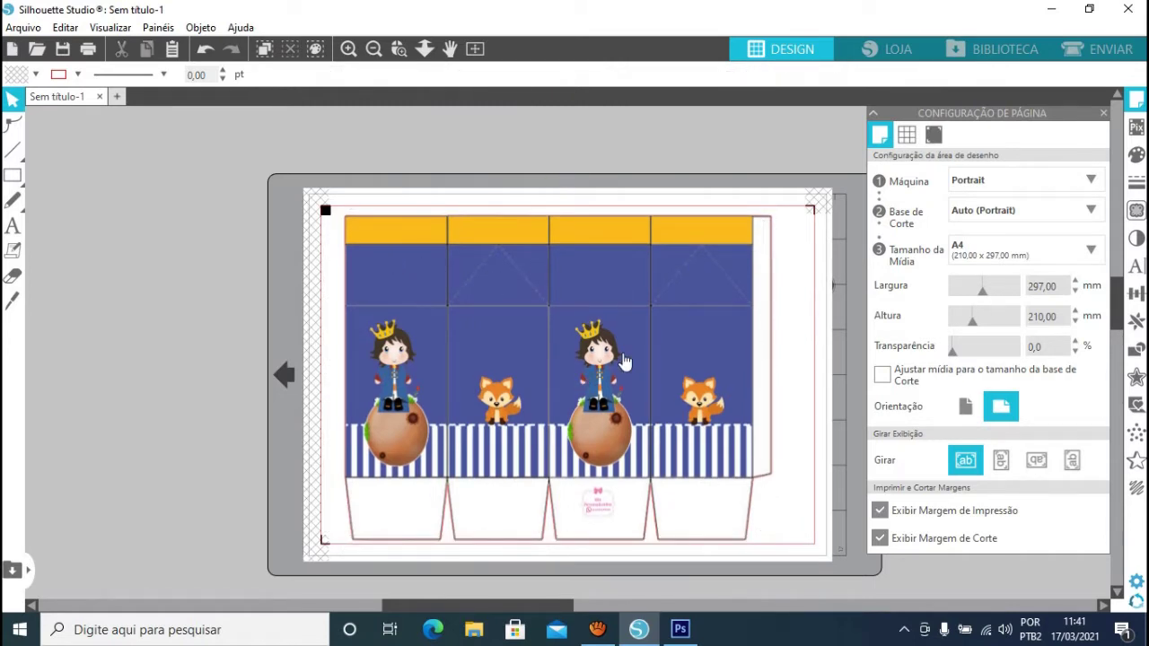
Examine the template's cut outline in the send view, and return to the design view
scroll(624, 362, up, 2)
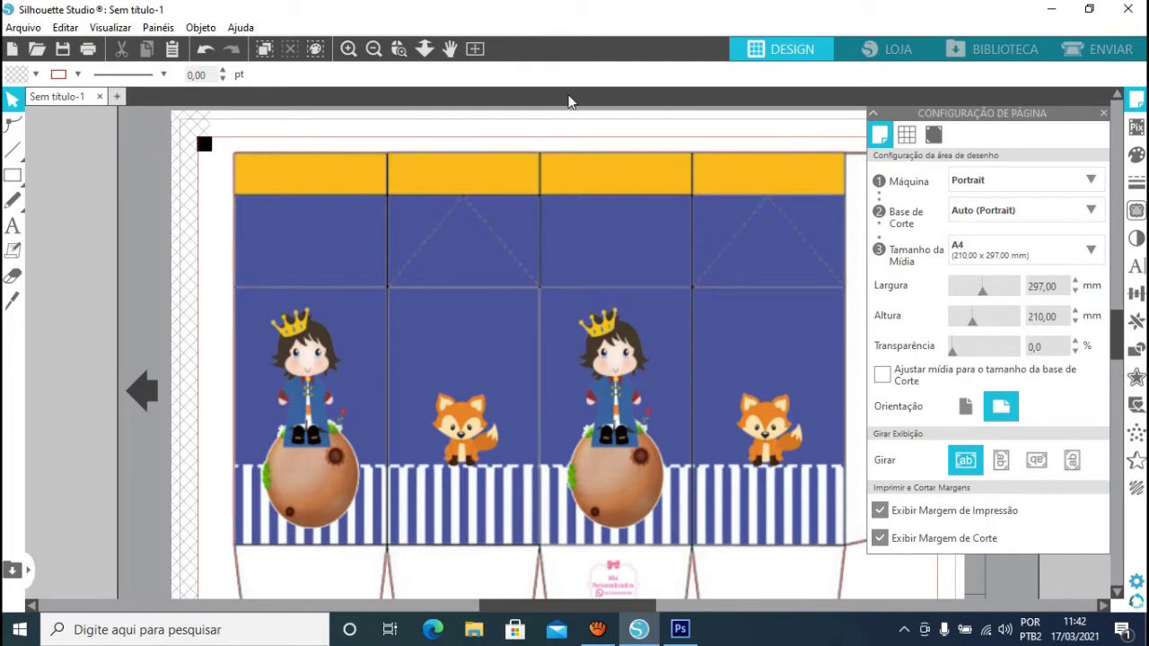
click(1100, 49)
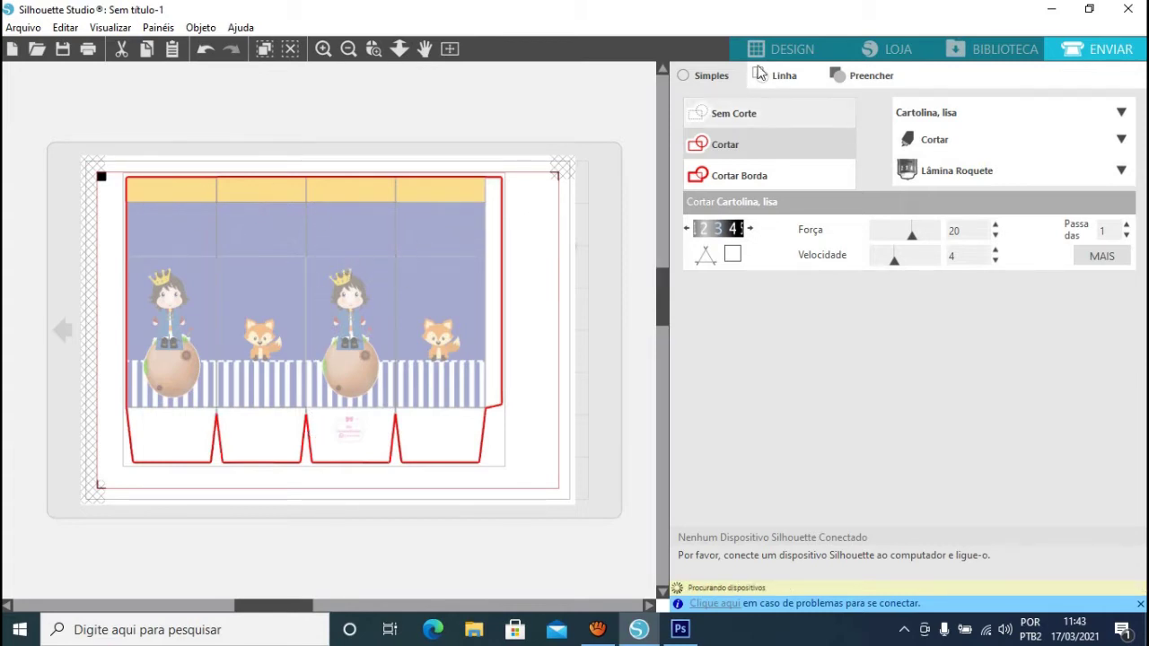
click(781, 48)
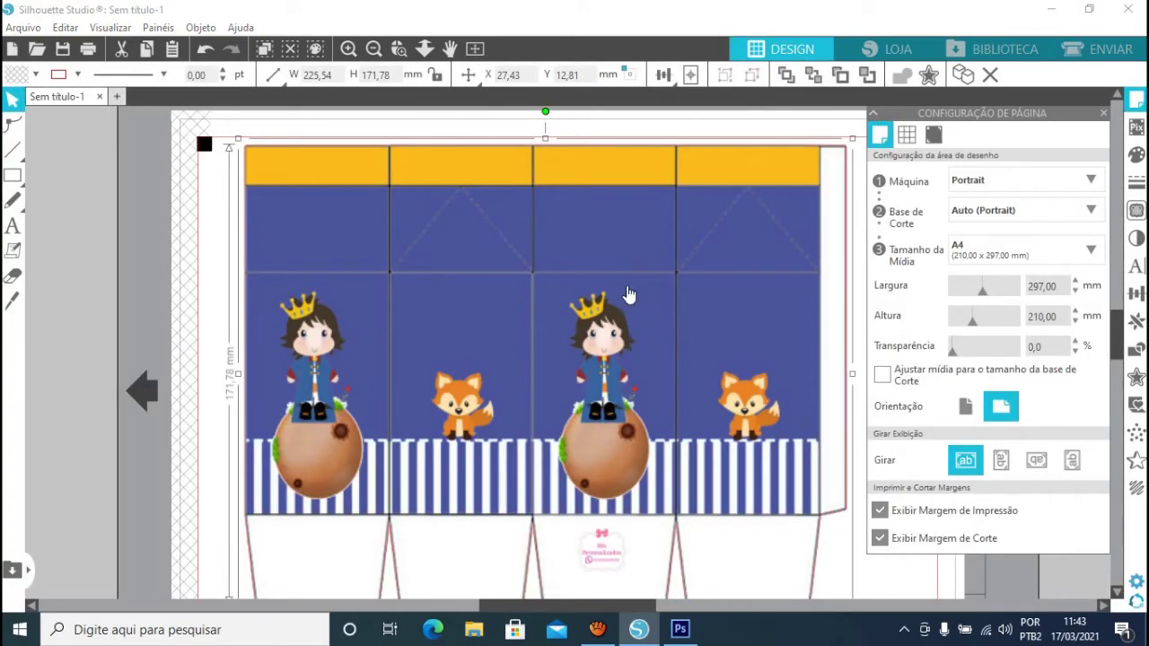
Try the short-dashed line style on the template's outline, and restore the solid style
click(1136, 182)
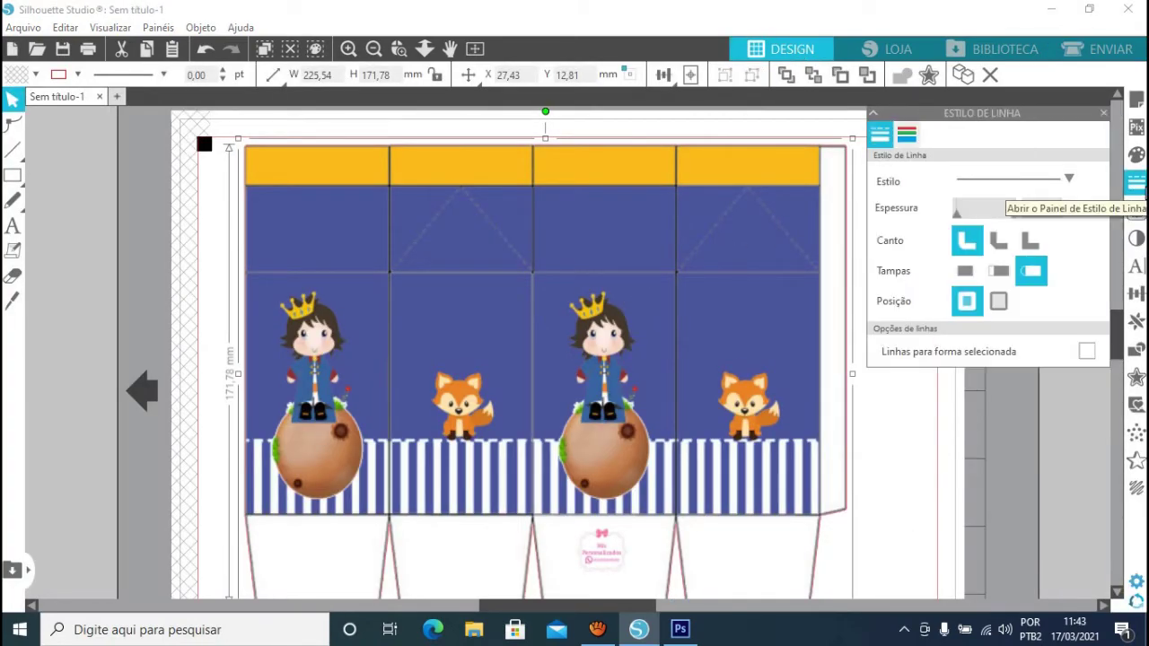
click(1071, 181)
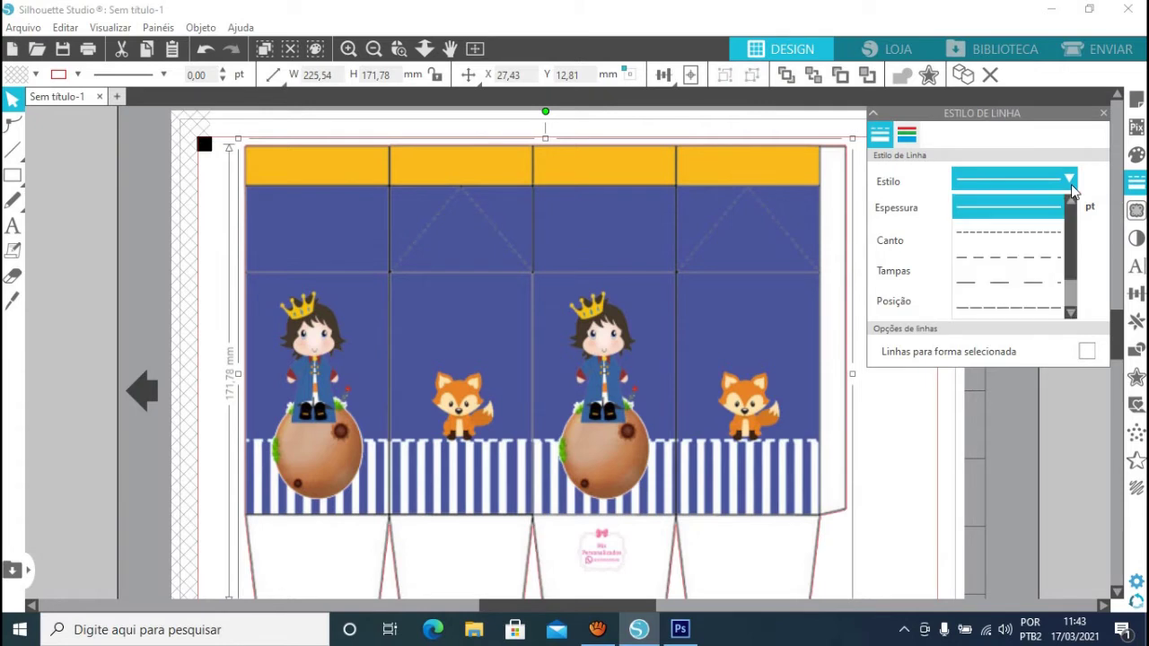
click(1046, 236)
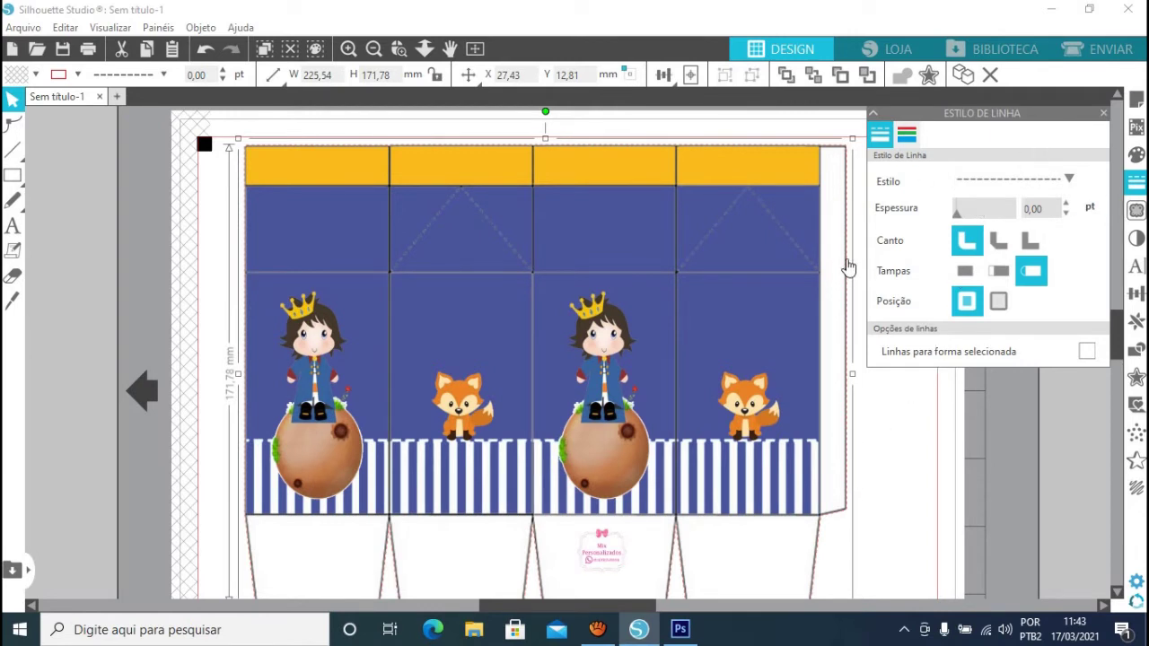
click(1071, 179)
click(1037, 209)
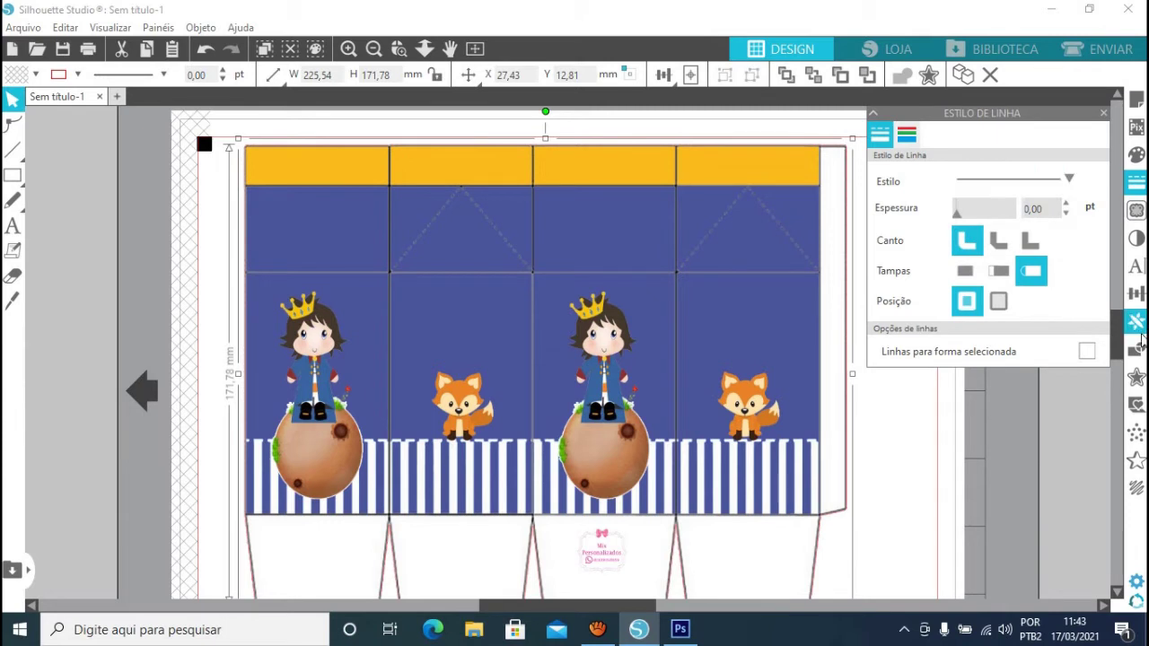
Set the template outline's line thickness to 0.50 pt and deselect the template
click(1067, 206)
click(1067, 205)
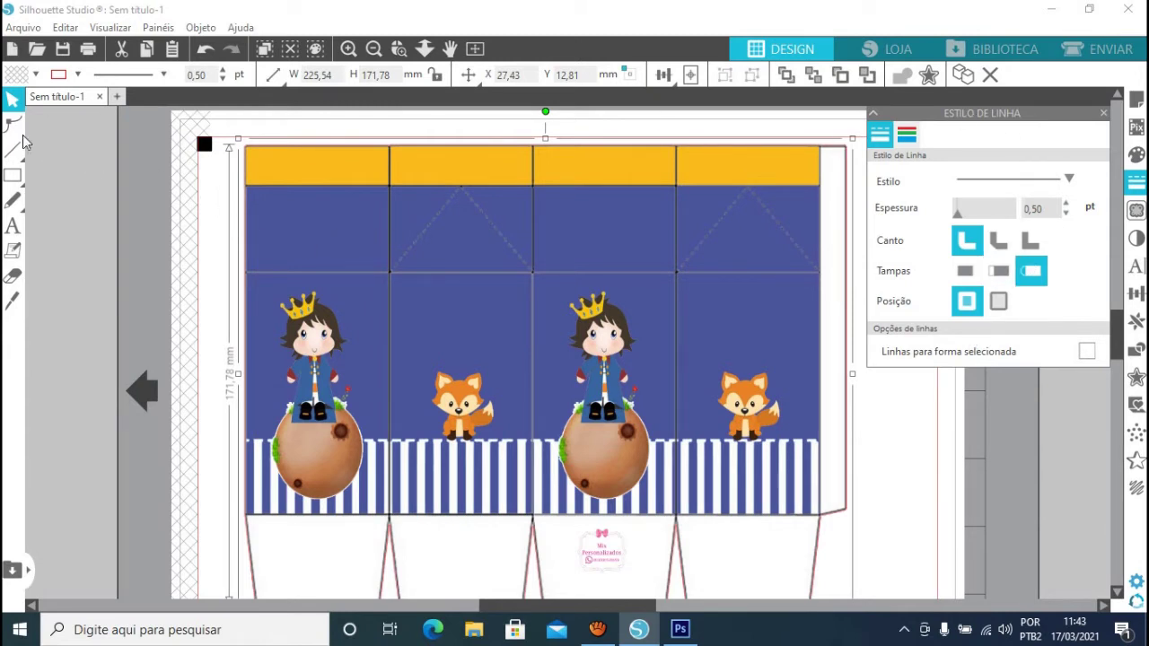
click(926, 451)
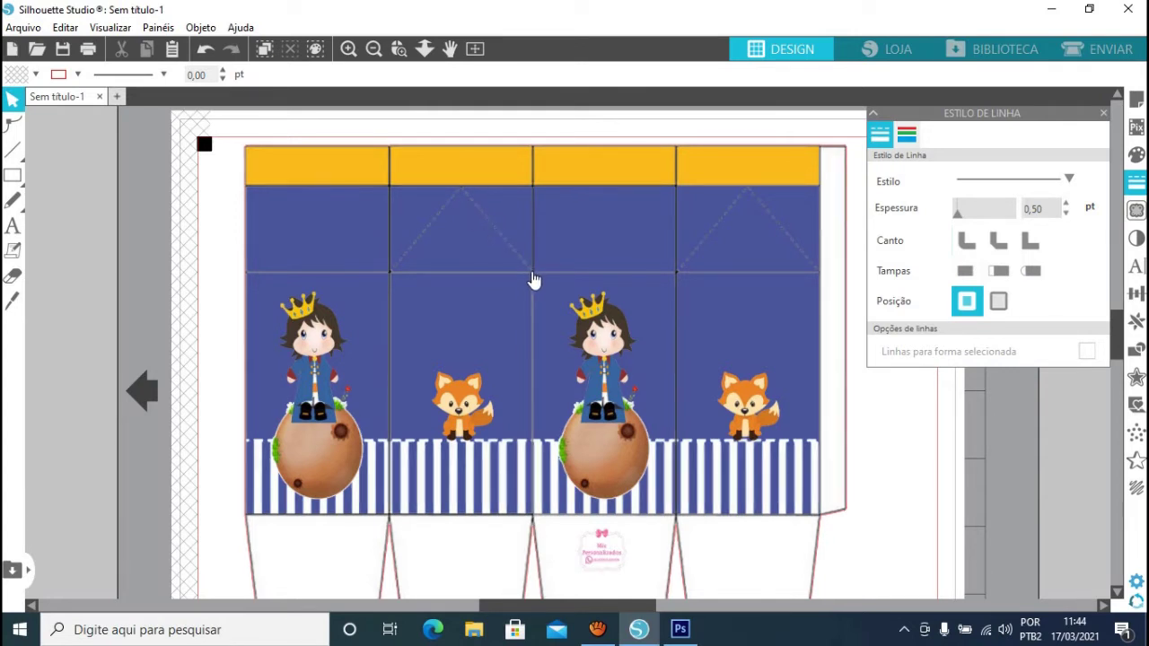
Draw a vertical line about 139 mm long over the first fold between panels, with a thickness of 0.50 pt
click(17, 151)
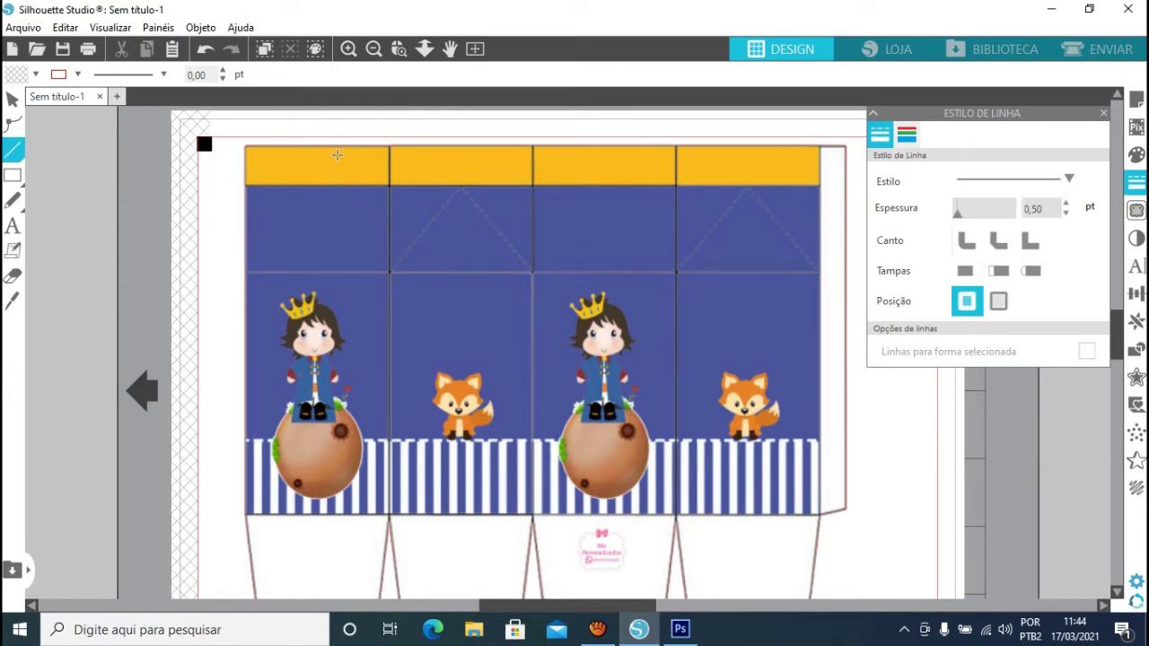
mouse_move(388, 146)
mouse_down()
mouse_move(395, 543)
mouse_move(389, 523)
mouse_up()
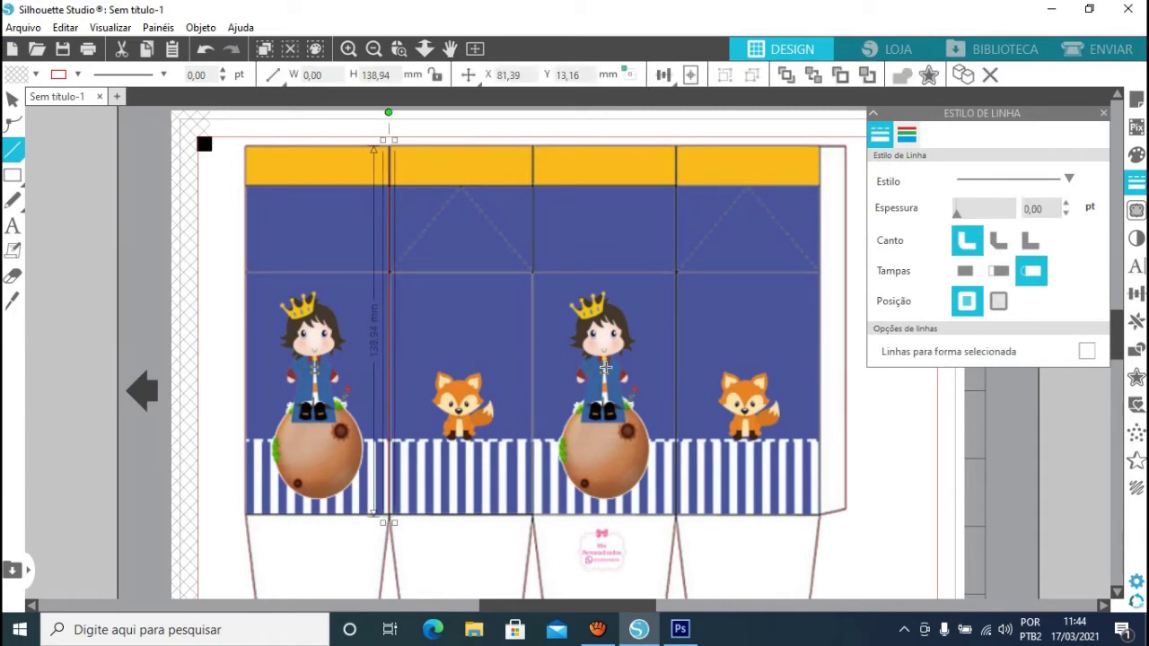
scroll(606, 353, up, 2)
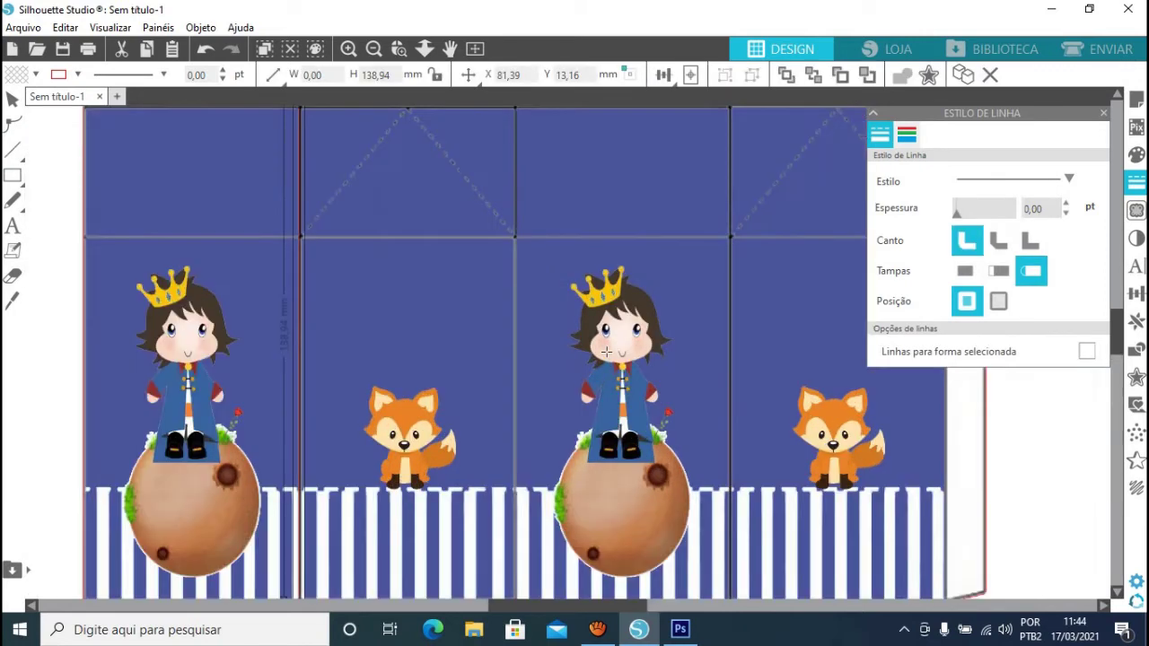
scroll(614, 349, up, 3)
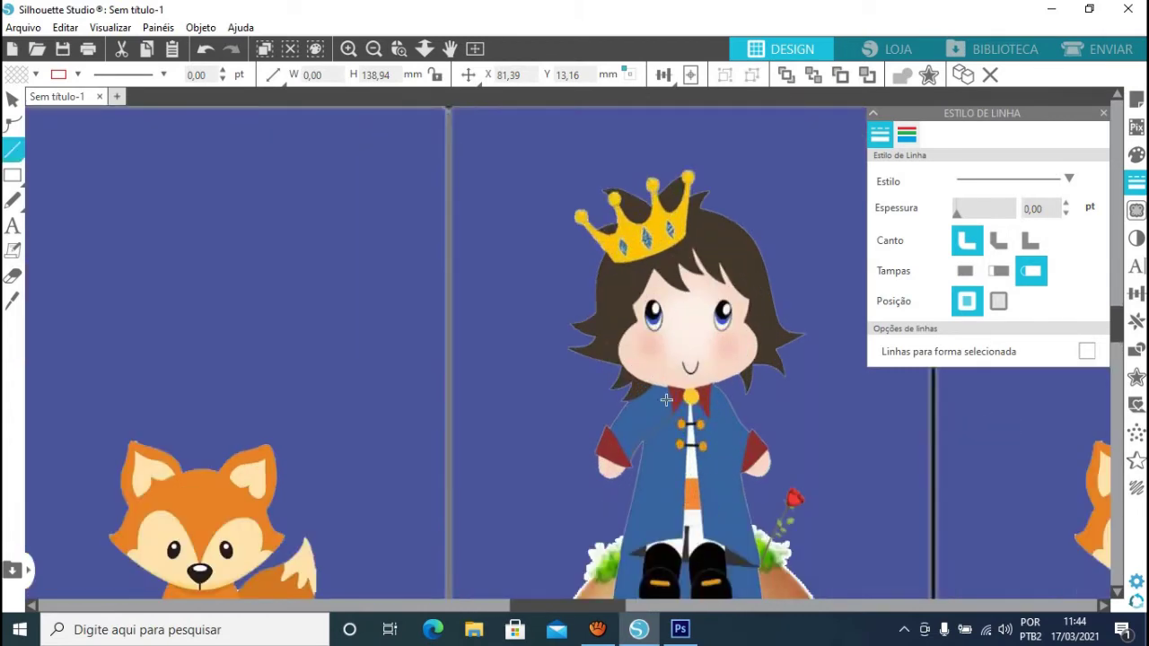
scroll(1072, 430, left, 5)
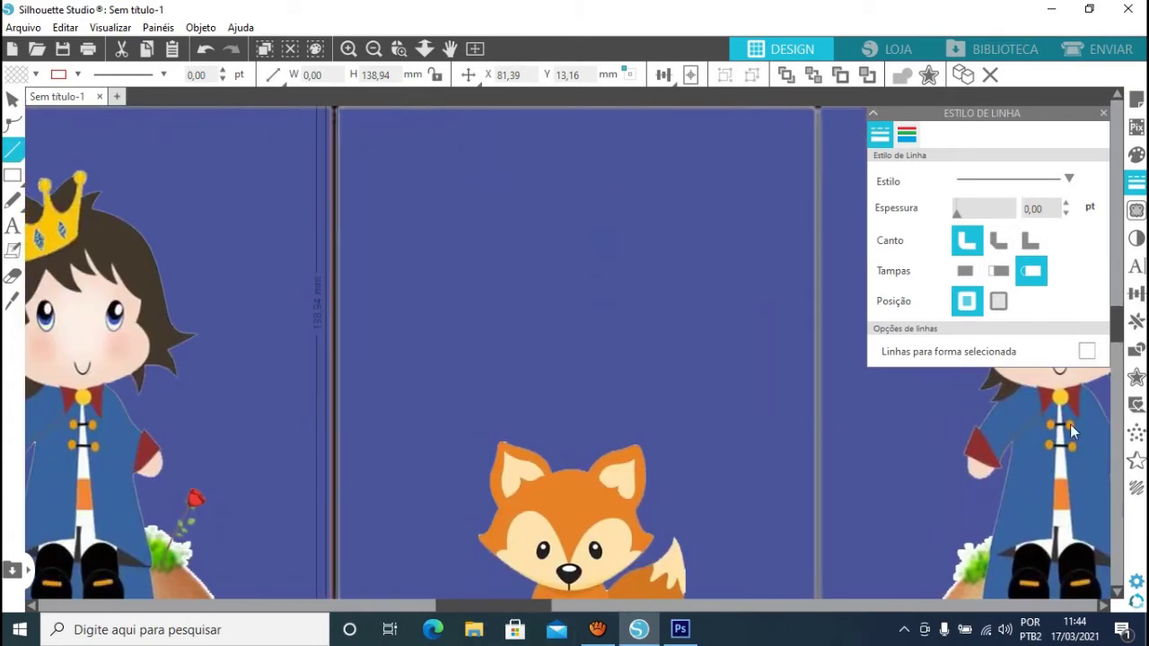
click(1067, 204)
click(1068, 204)
Nudge the vertical line onto the printed first fold at X 81.67 mm, Y 13.07 mm, and check its lower end
drag(1117, 325, 1141, 258)
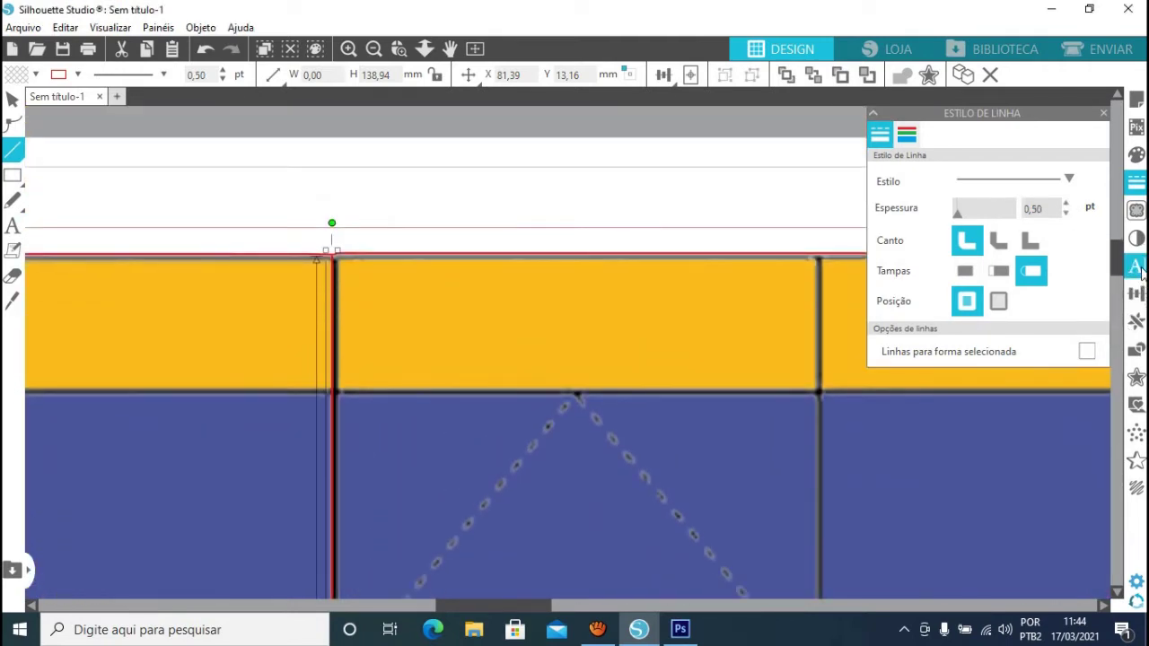
key(Right)
key(Right)
key(Right)
key(Right)
key(Right)
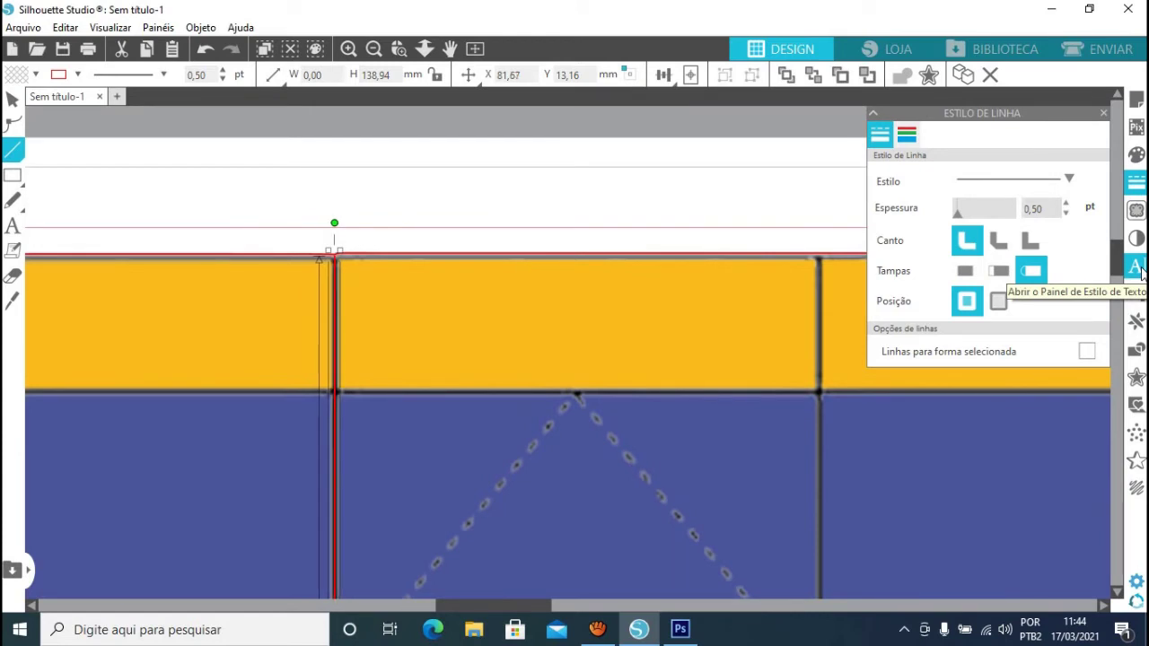
key(Down)
key(Down)
key(Left)
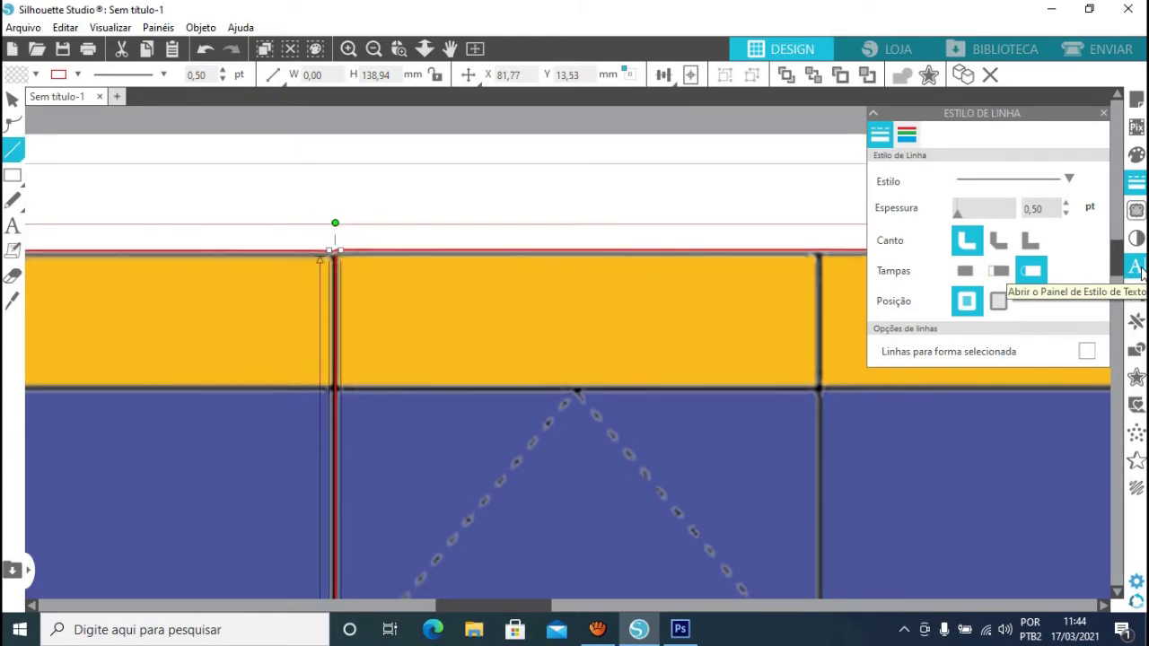
key(Left)
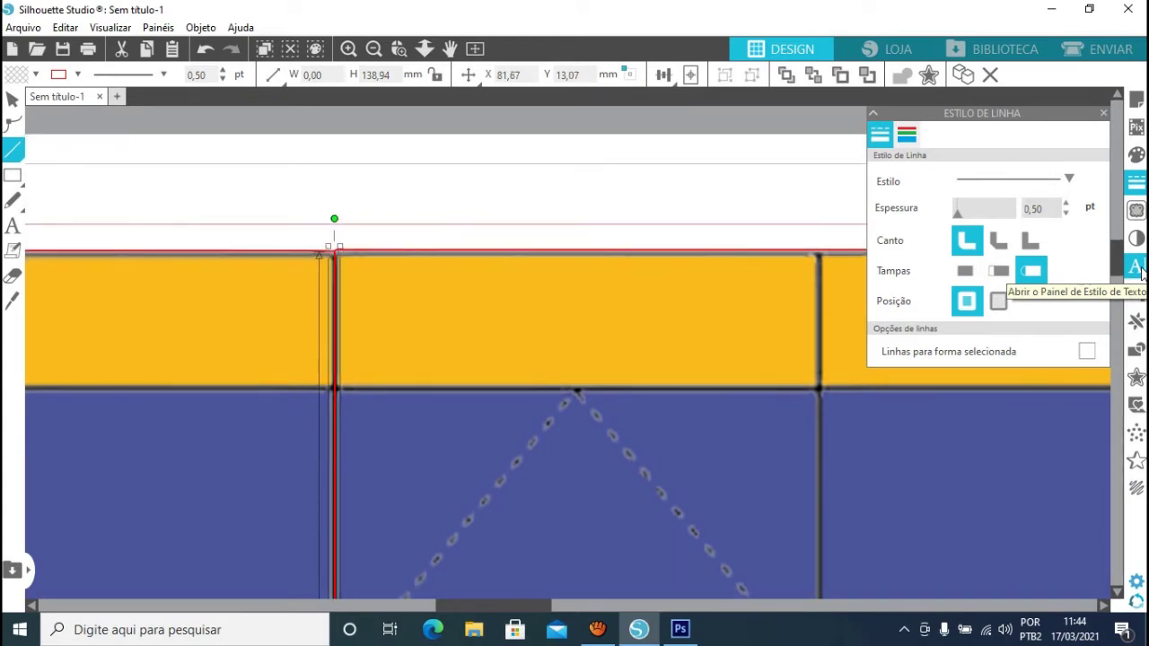
scroll(566, 350, down, 3)
scroll(582, 353, down, 10)
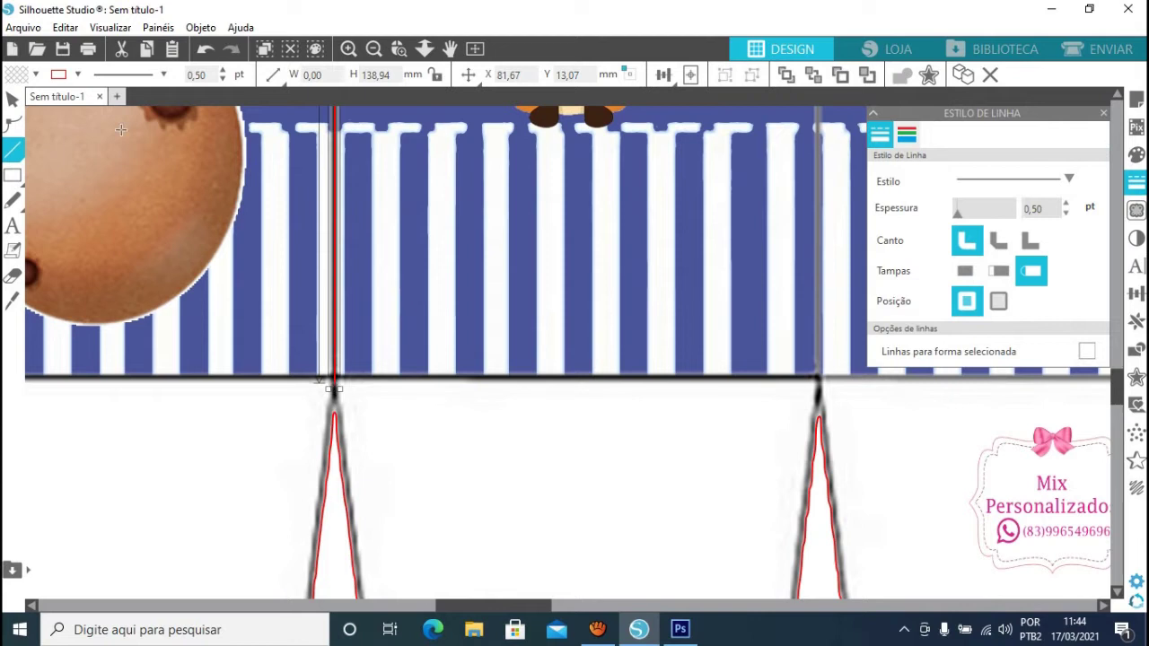
Lengthen the first vertical fold line to 142.43 mm so it spans from the template's top edge at Y 13.04 mm down to the notch
click(14, 99)
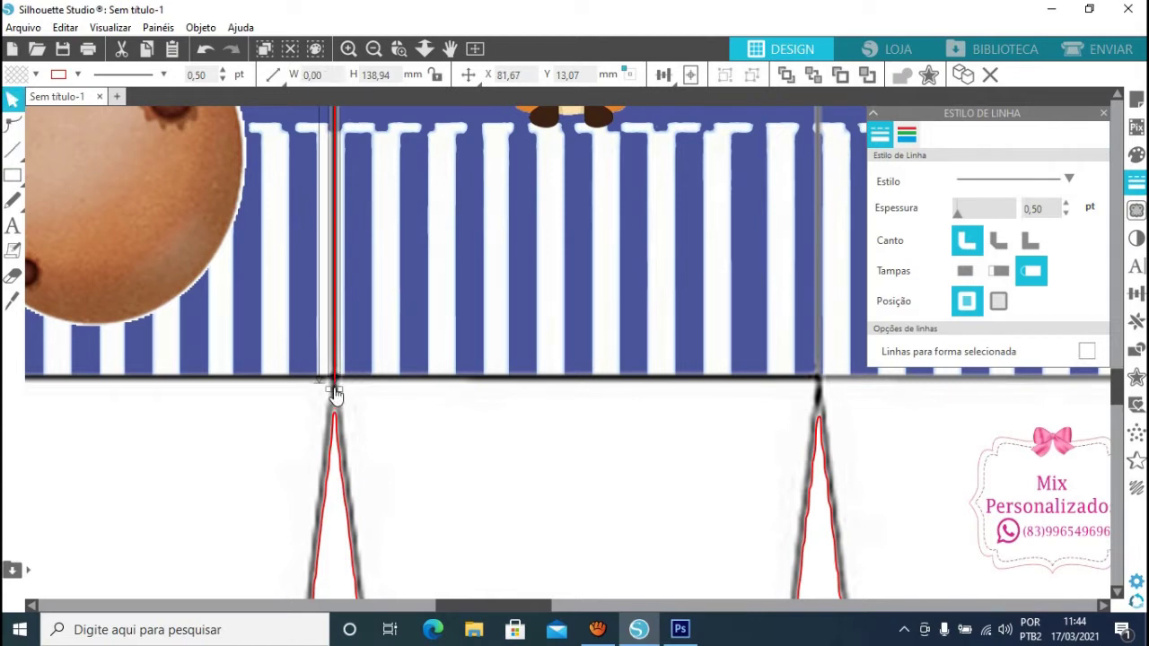
drag(334, 391, 335, 423)
key(Up)
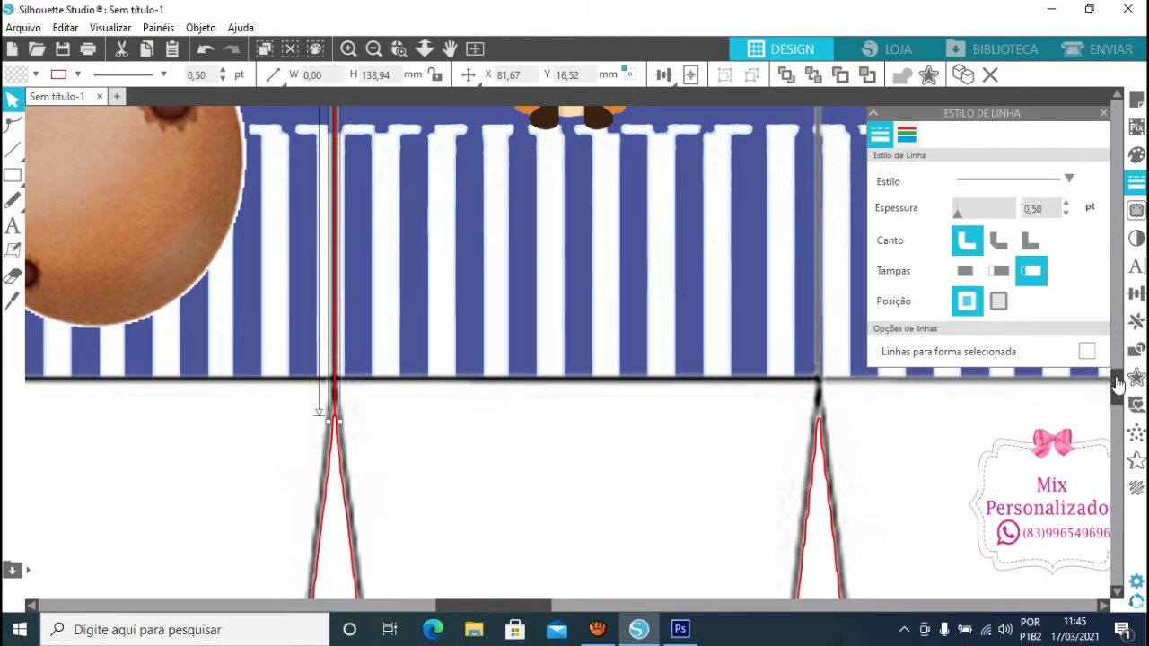
key(ctrl+minus)
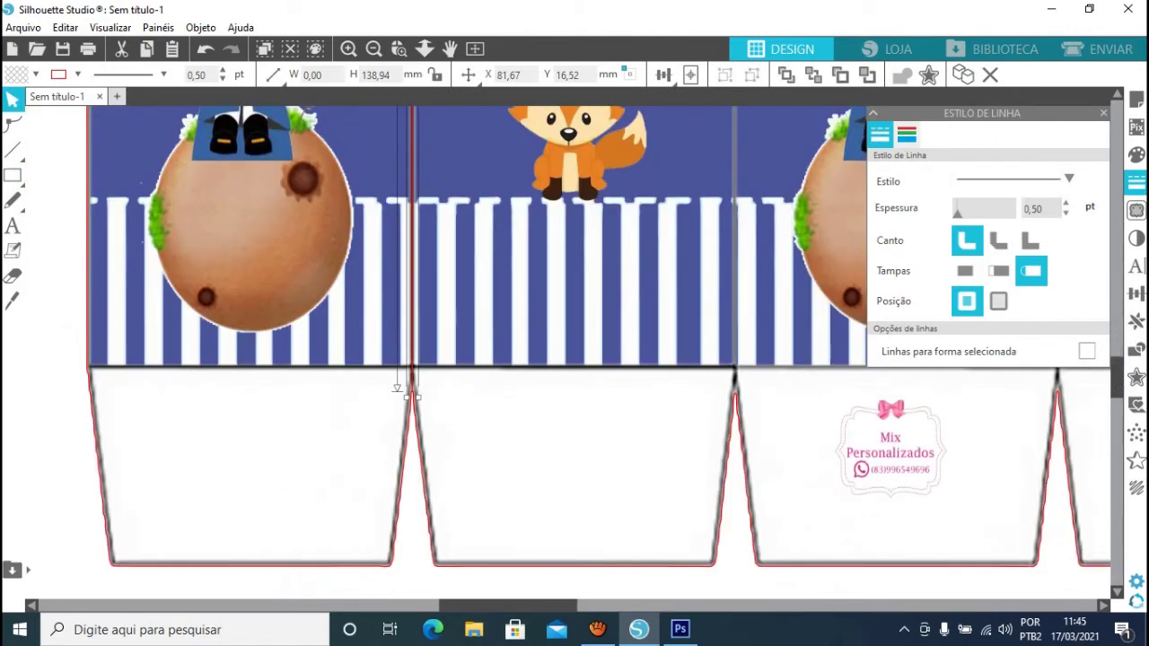
drag(1118, 386, 1104, 281)
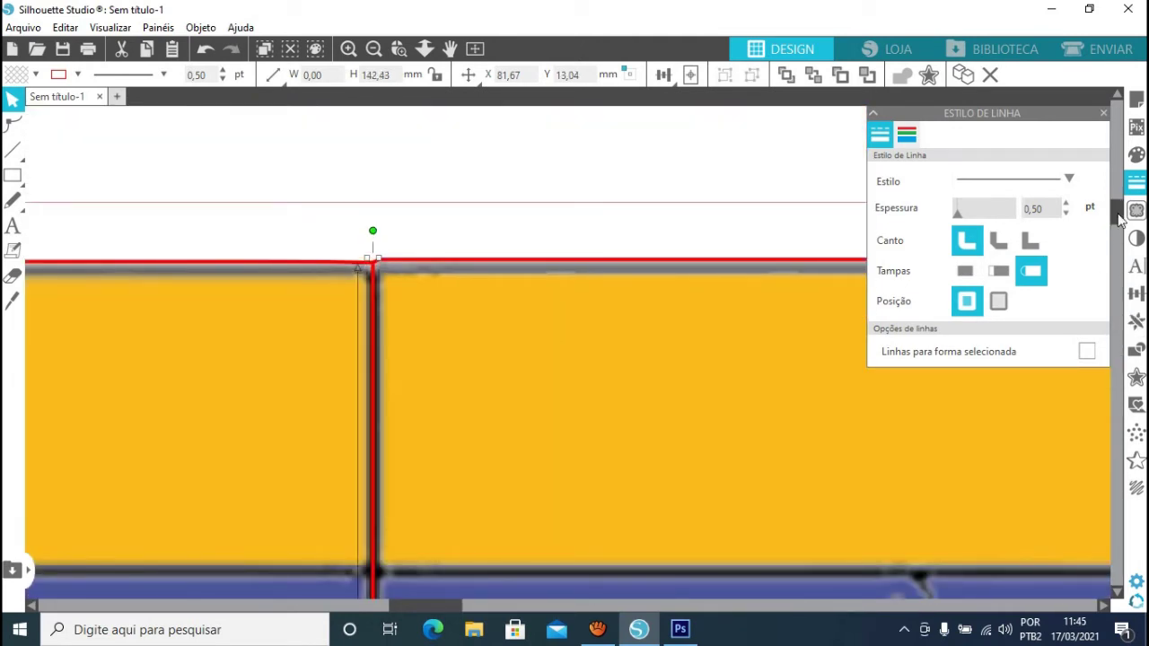
mouse_move(1119, 220)
mouse_down()
mouse_move(1115, 420)
mouse_move(1117, 242)
mouse_move(1140, 214)
mouse_up()
Check the first fold line in the cutting preview with the line deselected, and return to the design workspace
click(1121, 48)
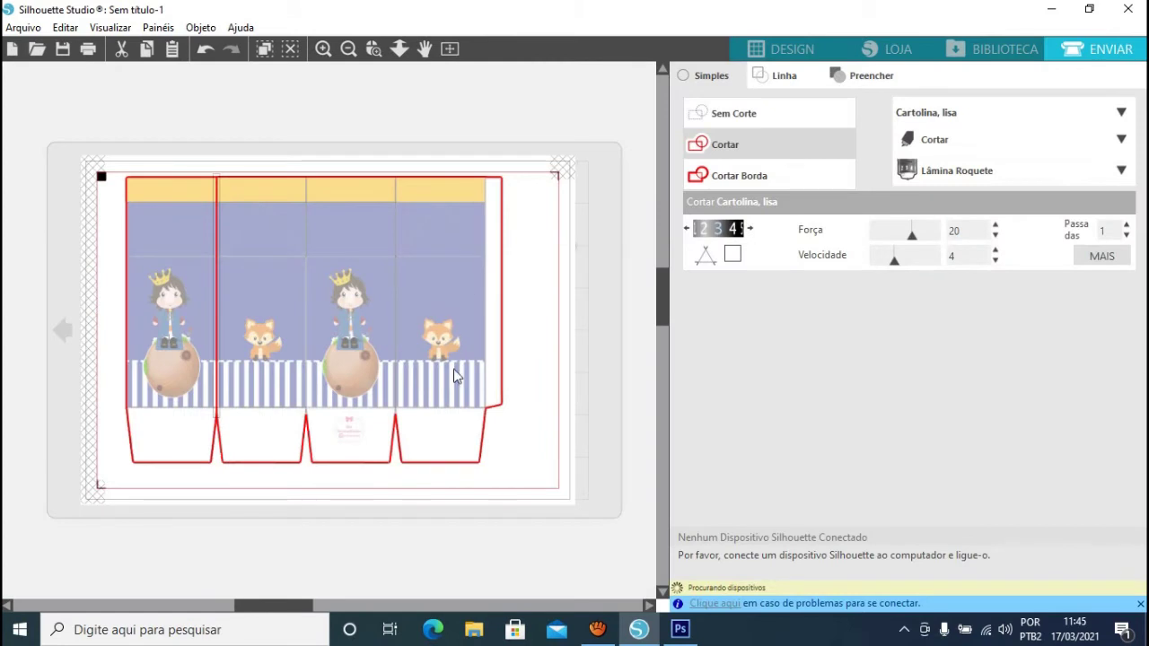
click(215, 369)
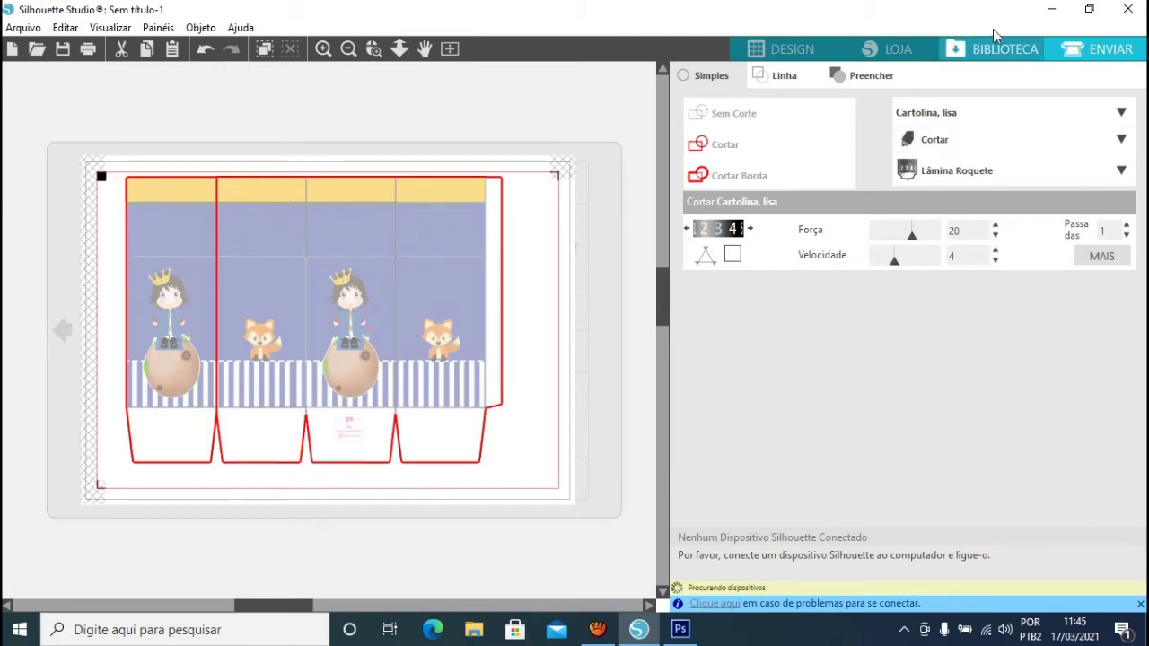
click(775, 48)
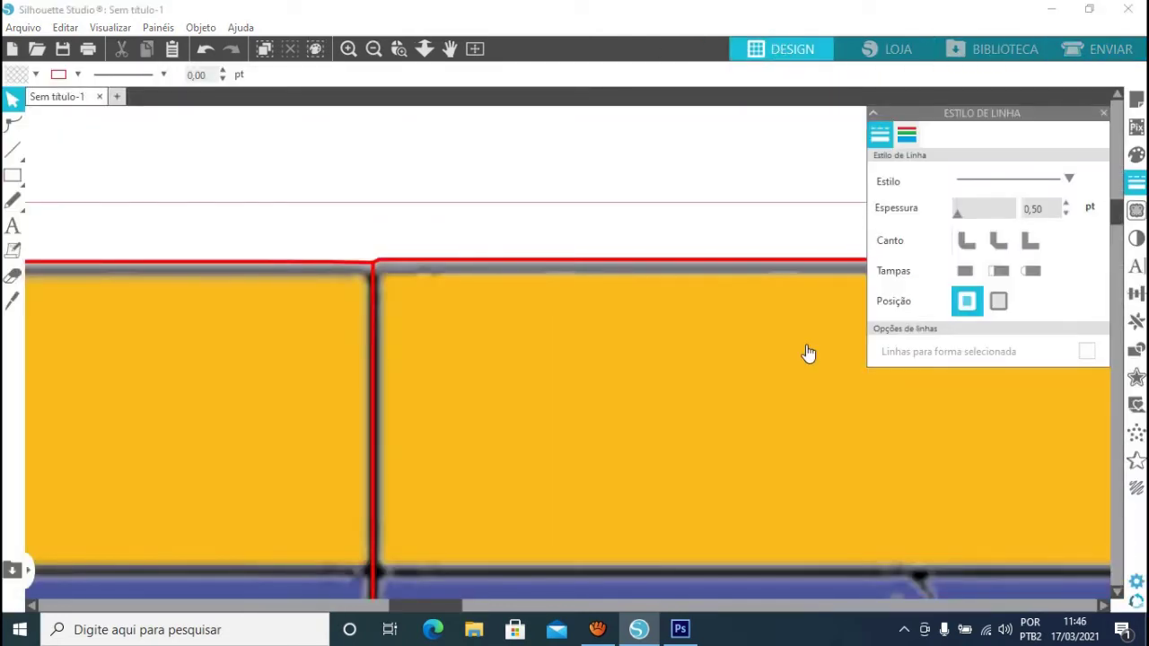
scroll(808, 353, down, 3)
scroll(808, 353, down, 3)
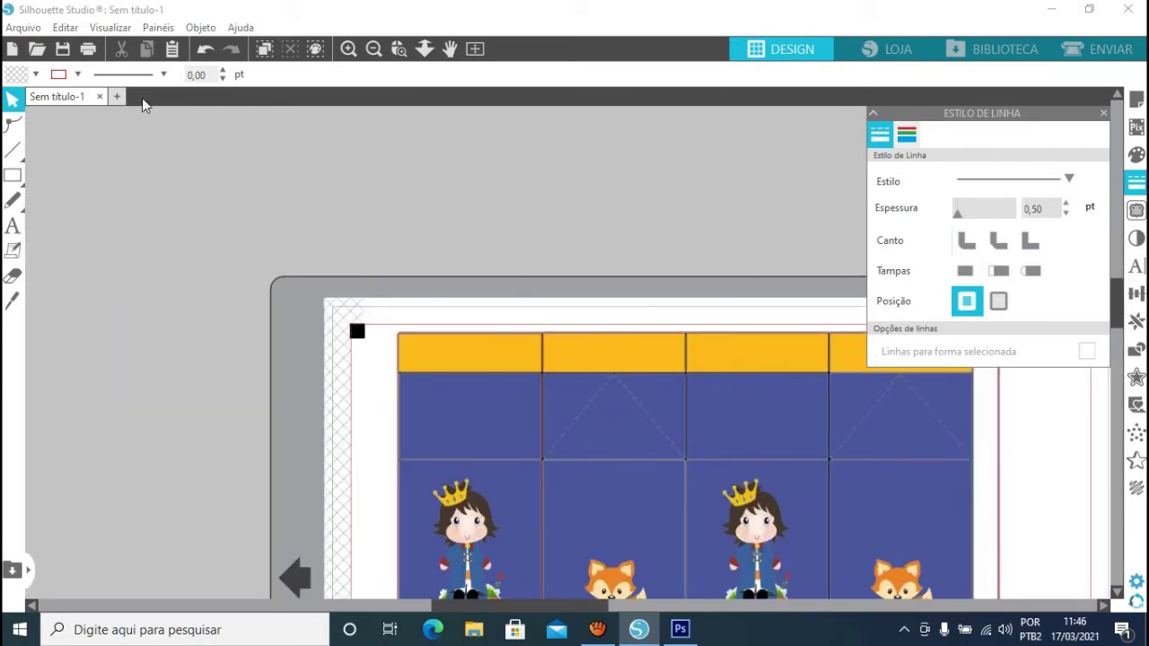
click(12, 149)
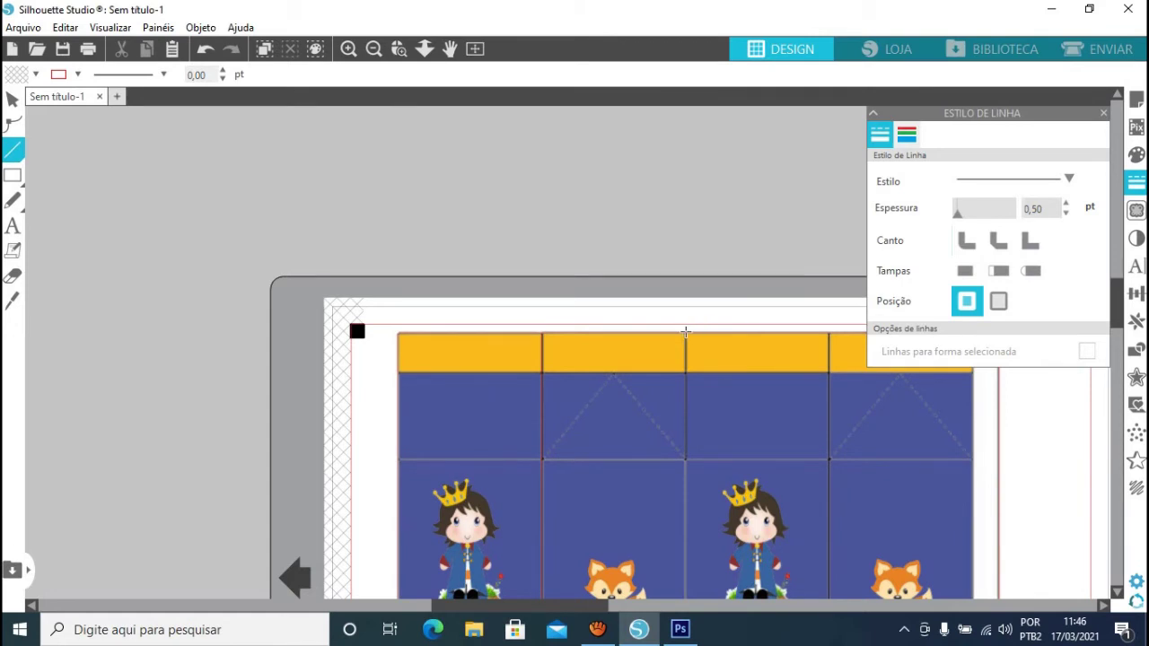
click(684, 462)
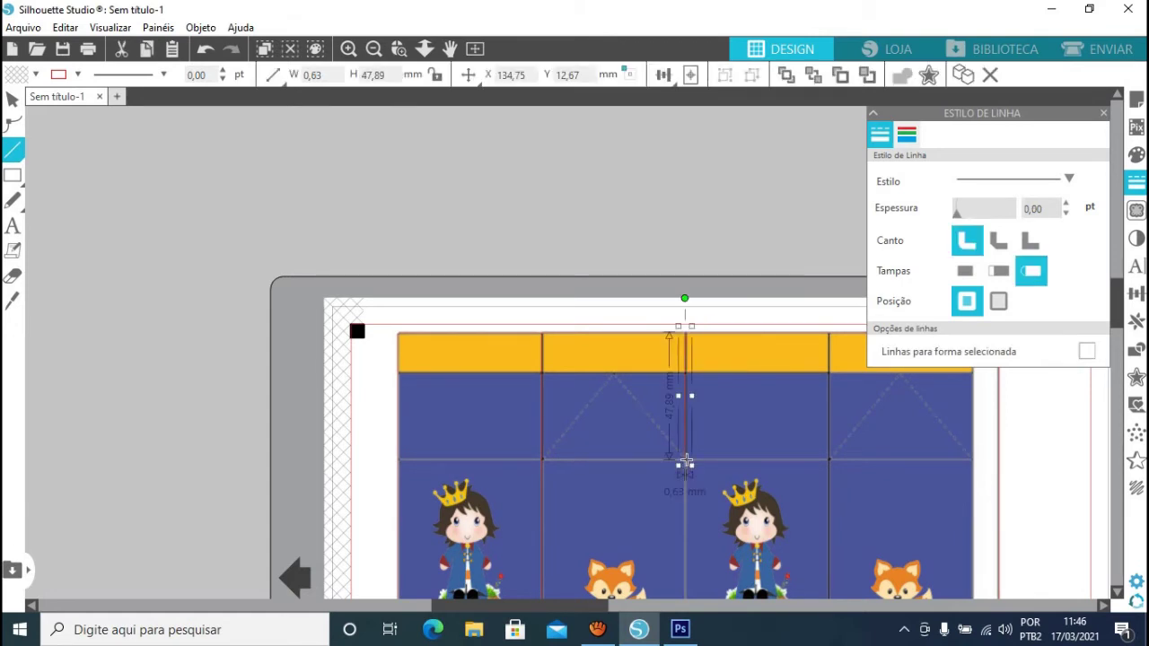
key(Escape)
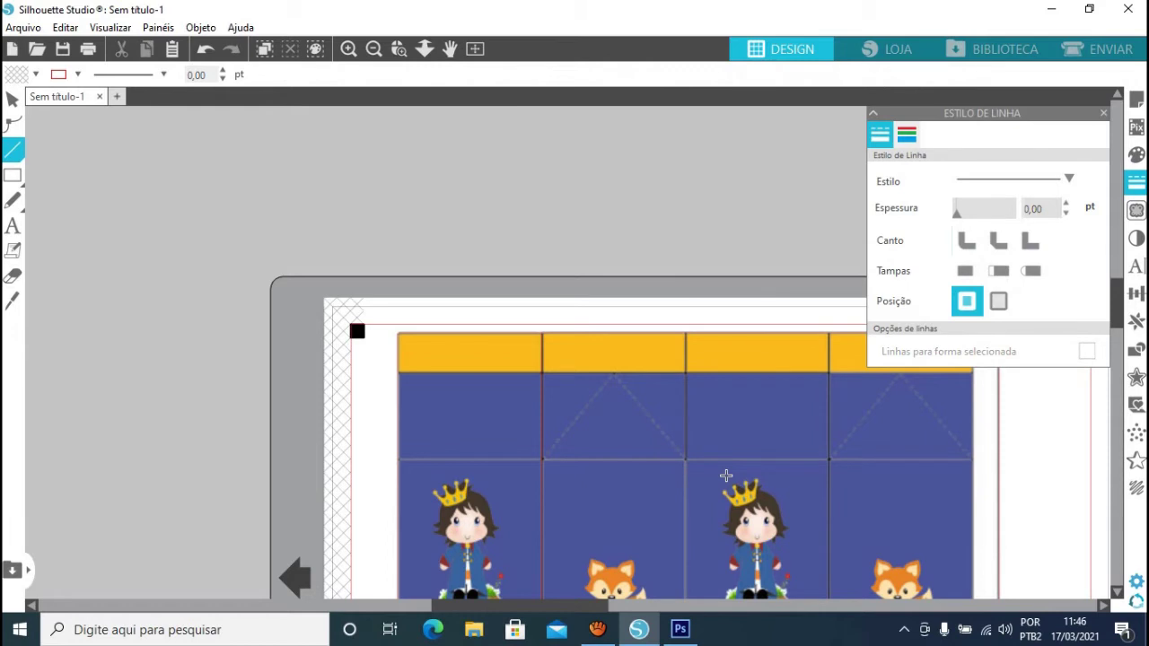
Duplicate the first fold line and move the copy horizontally onto the printed third fold at X 189.00 mm
click(15, 101)
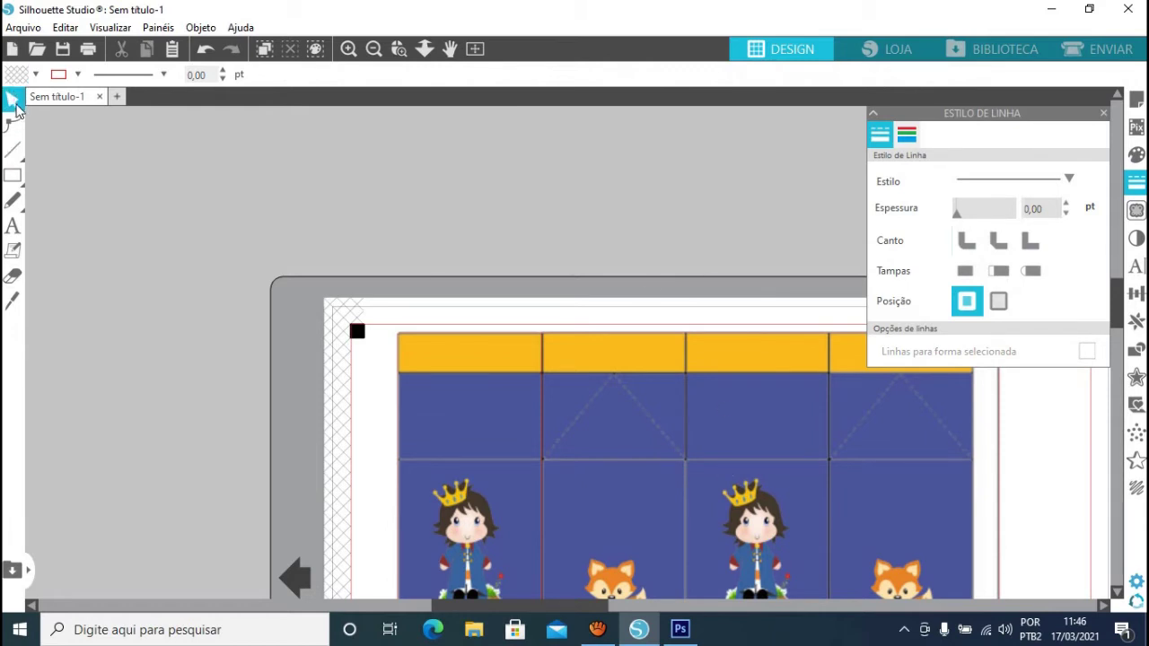
click(542, 425)
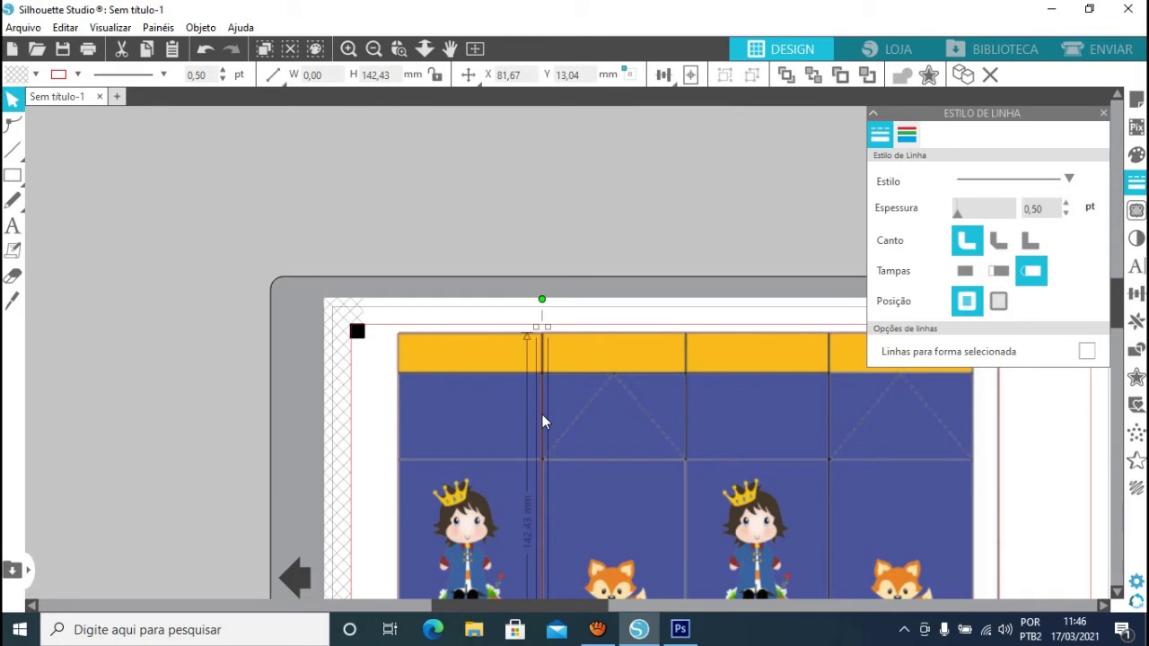
right_click(543, 420)
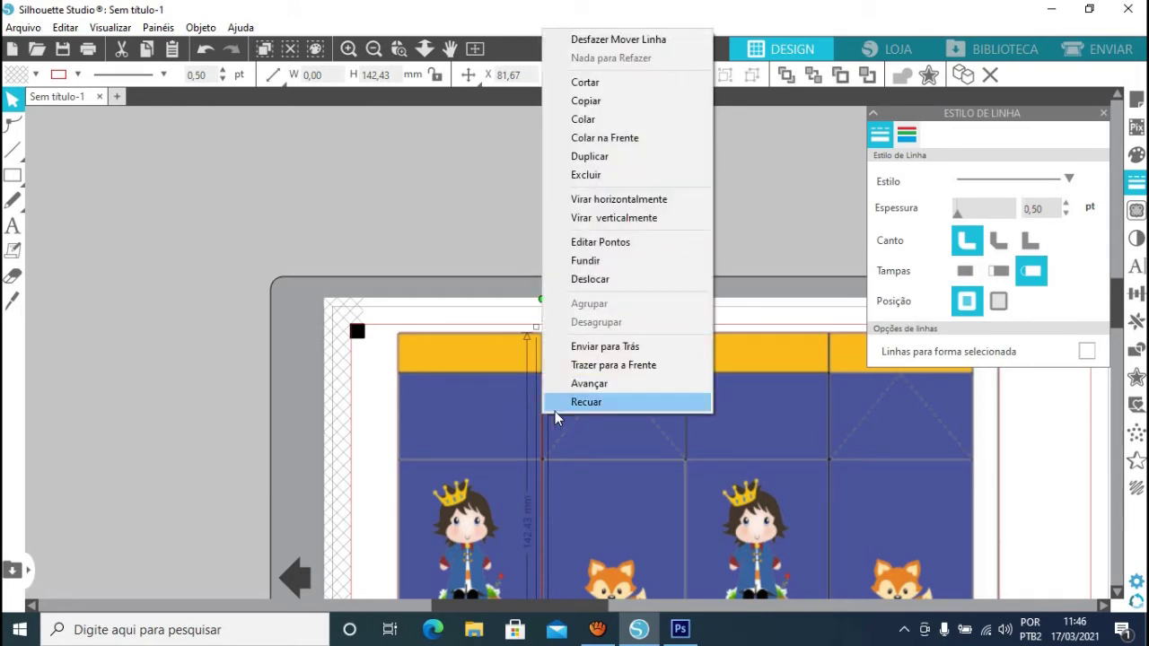
click(613, 160)
key(Right)
key(Right)
key(Right)
key(Right)
key(Right)
key(Right)
key(Right)
key(Right)
key(Right)
key(Right)
key(Right)
key(Right)
key(Right)
key(Right)
key(Right)
key(Right)
key(Right)
key(Right)
key(Right)
key(Right)
key(Right)
key(Right)
key(Right)
key(Right)
key(Right)
key(Right)
key(Right)
key(Right)
key(Right)
key(Right)
key(Right)
key(Right)
key(Right)
key(Right)
key(Right)
key(Right)
key(Right)
key(Right)
key(Right)
key(Right)
key(Right)
key(Right)
key(Right)
key(Right)
key(Right)
key(Right)
key(Right)
key(Right)
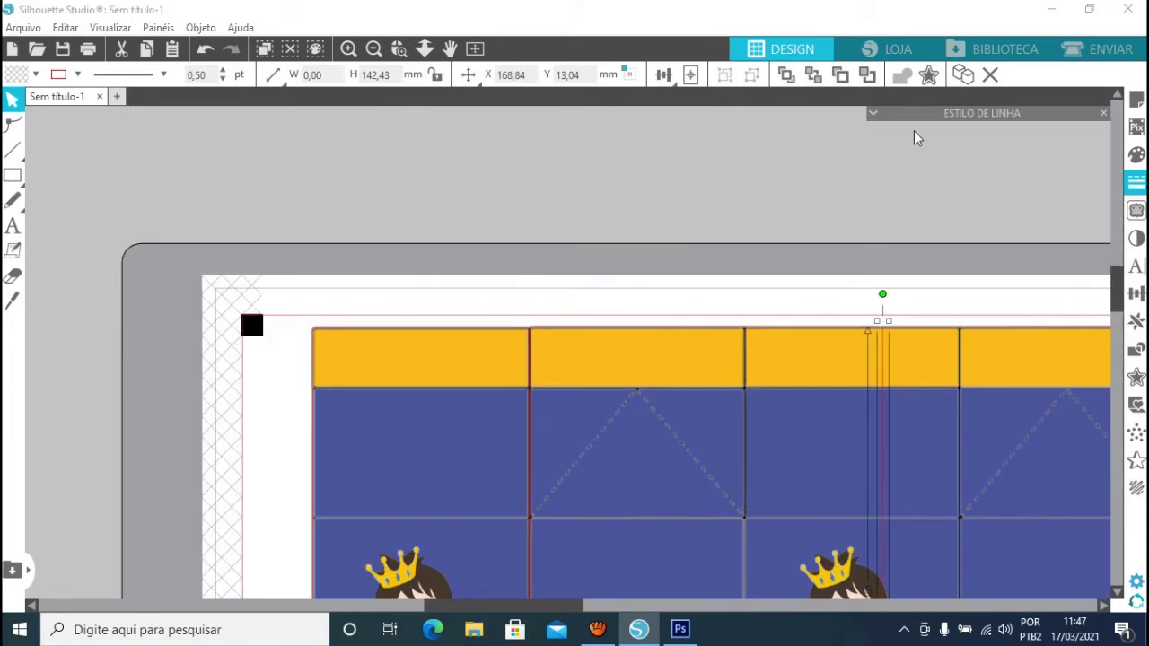
key(Right)
key(Right)
key(Right)
key(Right)
key(Right)
key(Right)
key(Right)
key(Right)
key(Right)
key(Right)
key(Right)
key(Right)
key(Right)
key(Right)
key(Right)
key(Right)
key(Right)
key(Right)
key(Right)
key(Right)
key(Right)
key(Right)
key(Right)
key(Right)
key(Right)
key(Right)
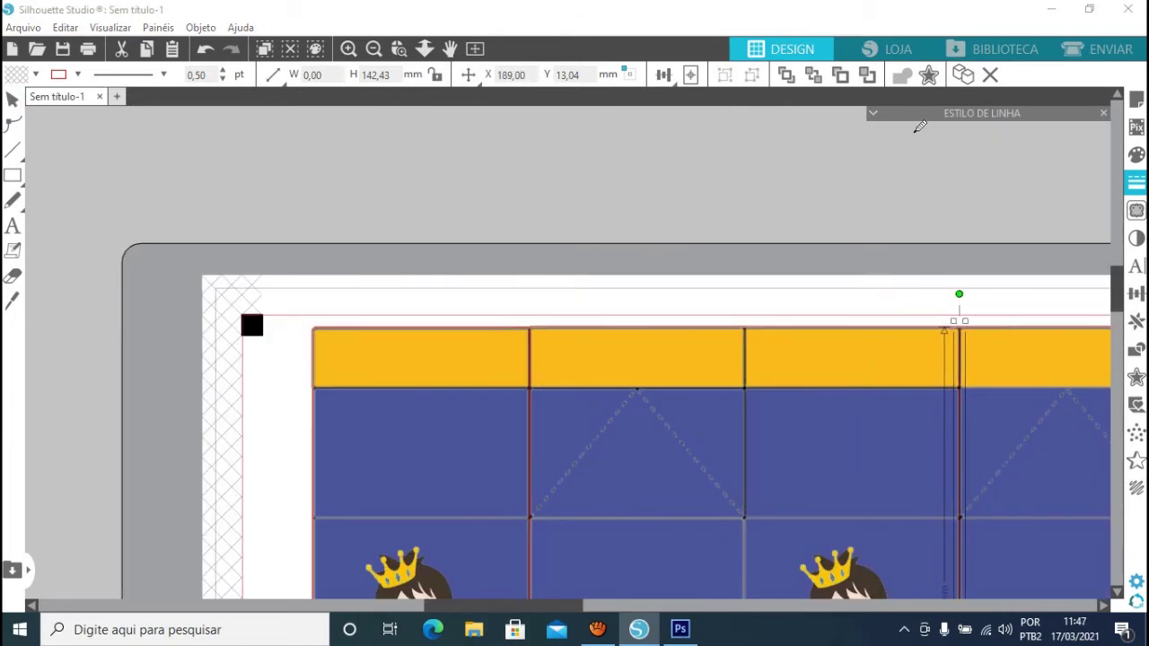
scroll(920, 127, up, 1)
drag(494, 605, 556, 609)
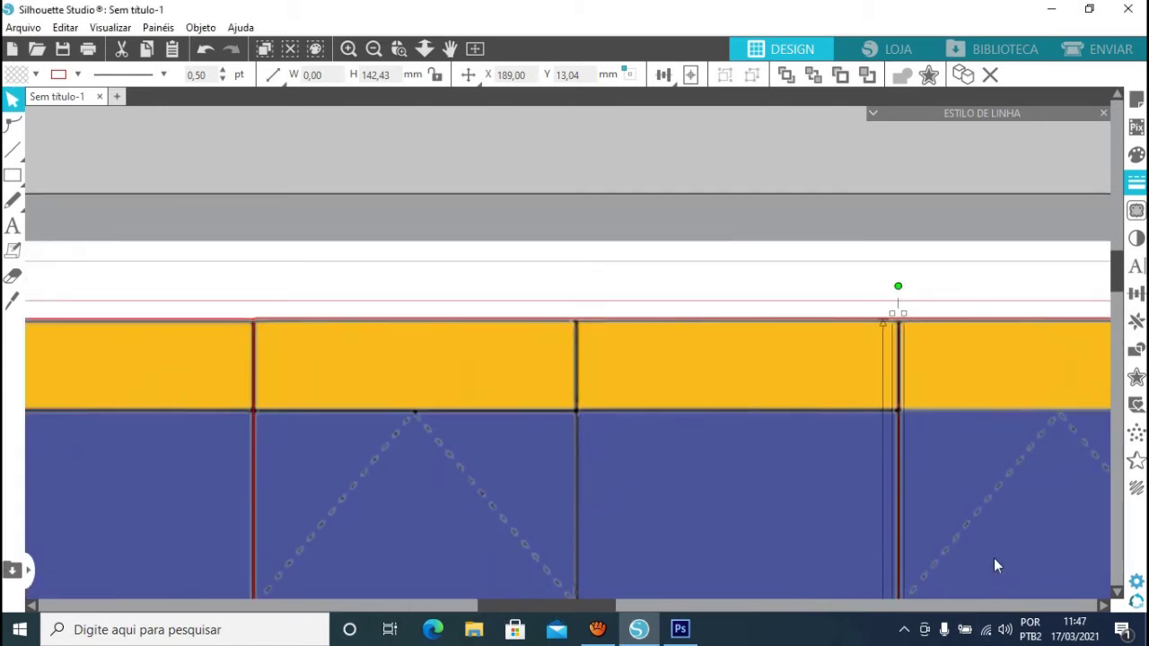
Duplicate the third fold line and move the copy onto the printed second fold at X 135.13 mm
right_click(898, 404)
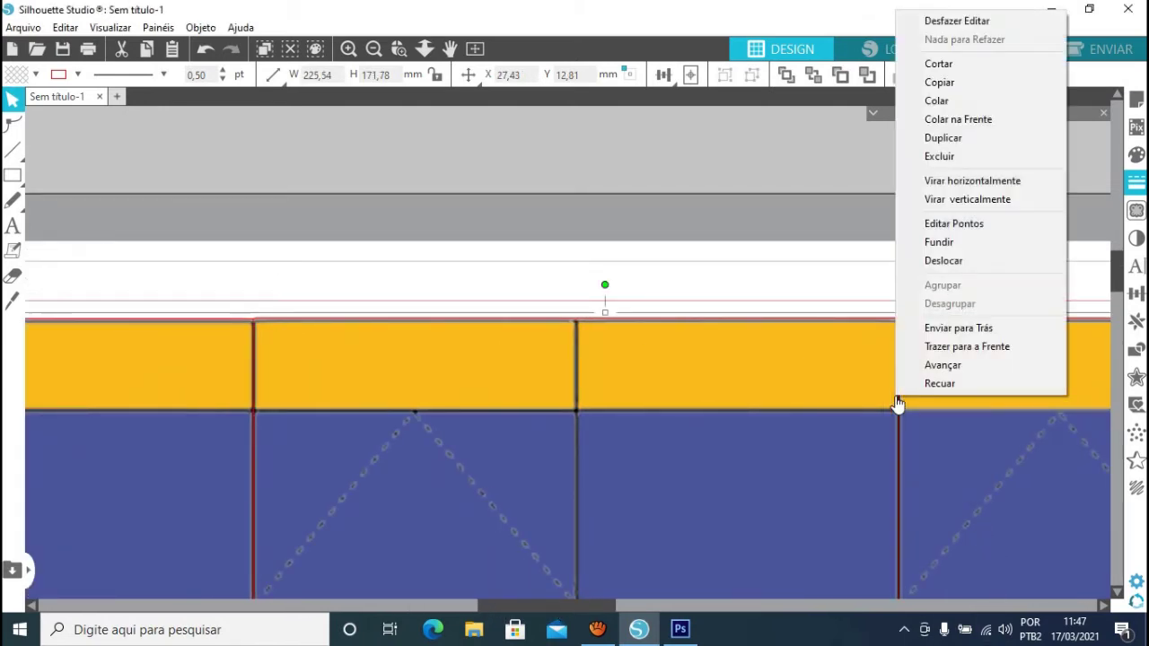
click(938, 138)
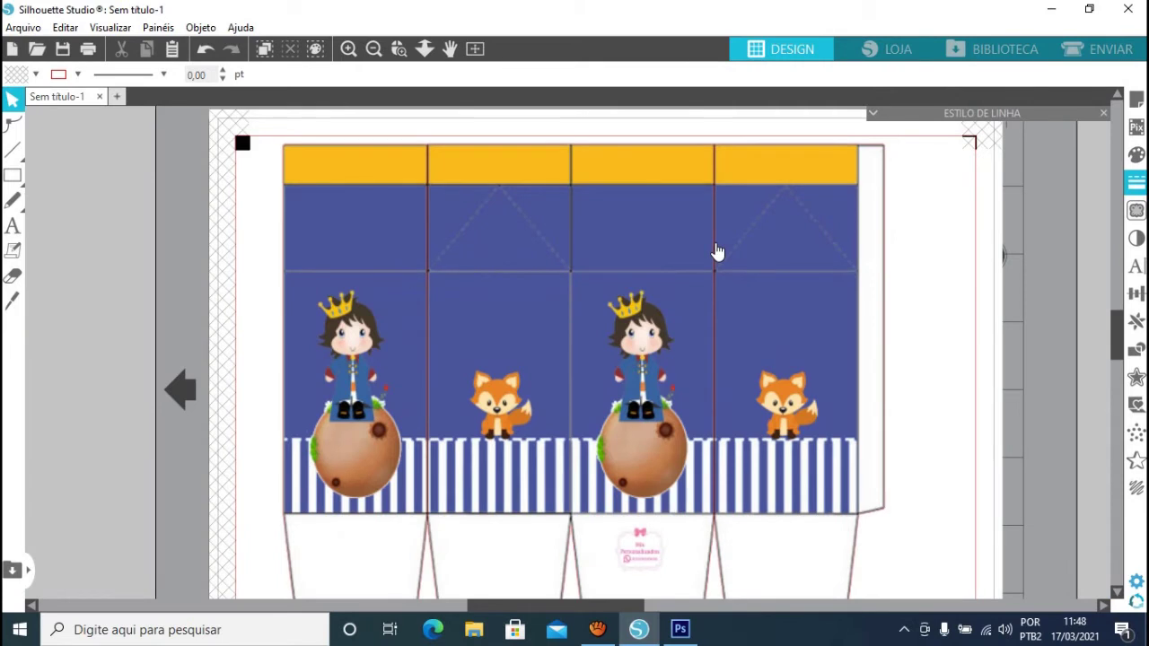
click(717, 252)
click(716, 251)
right_click(716, 222)
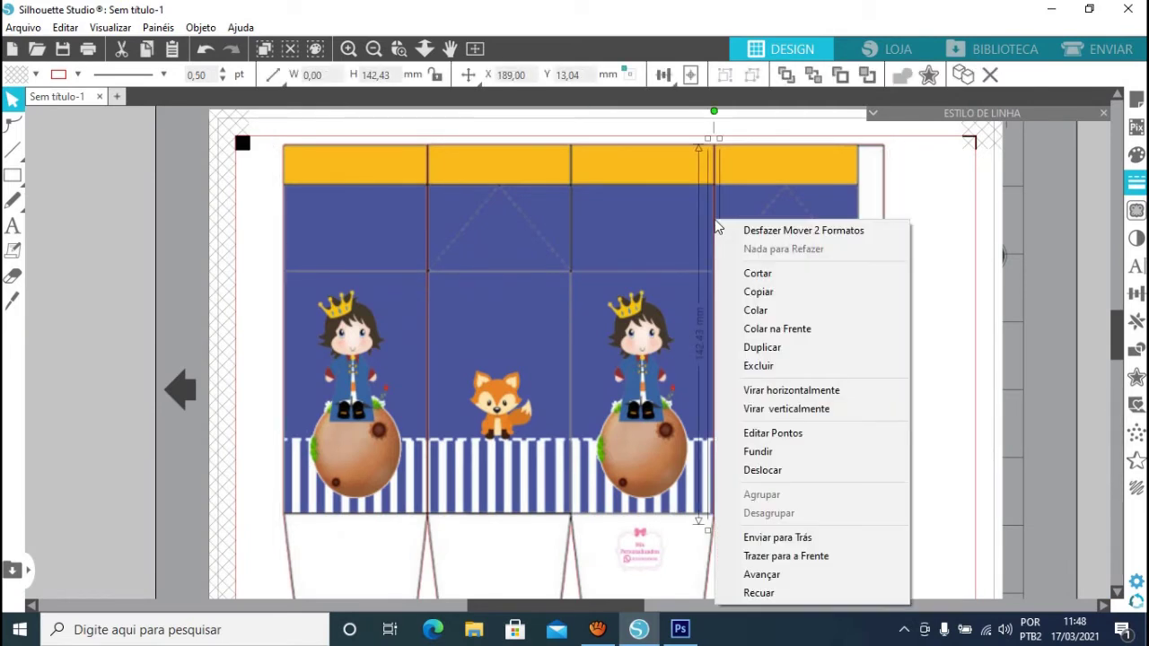
click(759, 351)
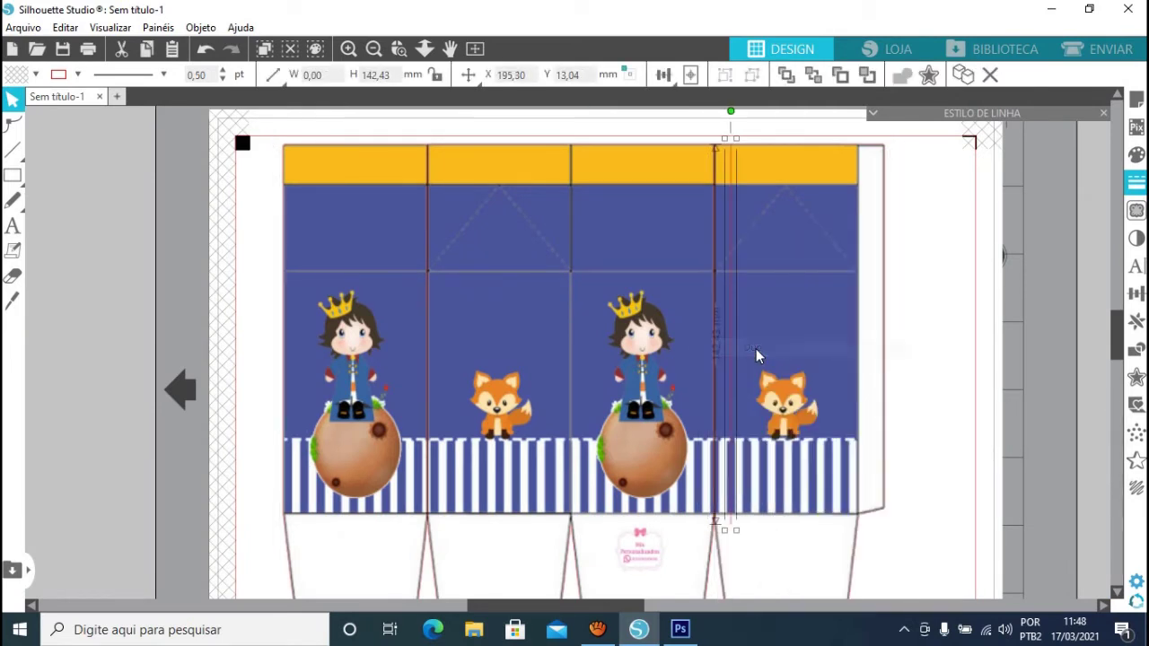
key(Left)
key(Left)
key(Left)
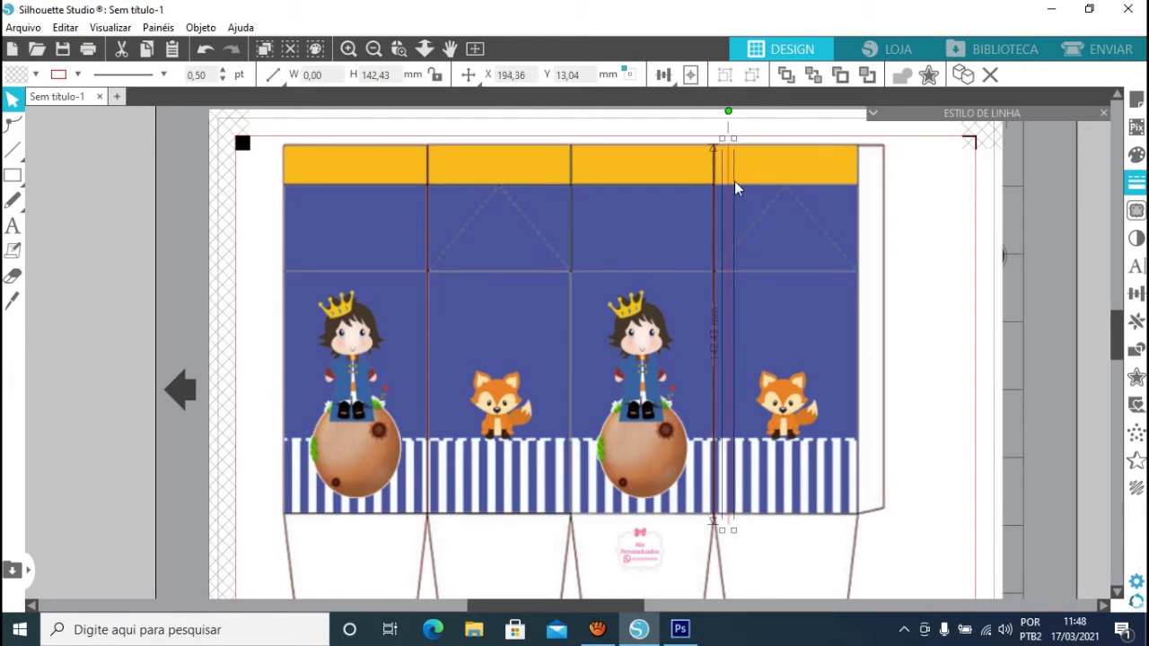
drag(732, 194, 572, 196)
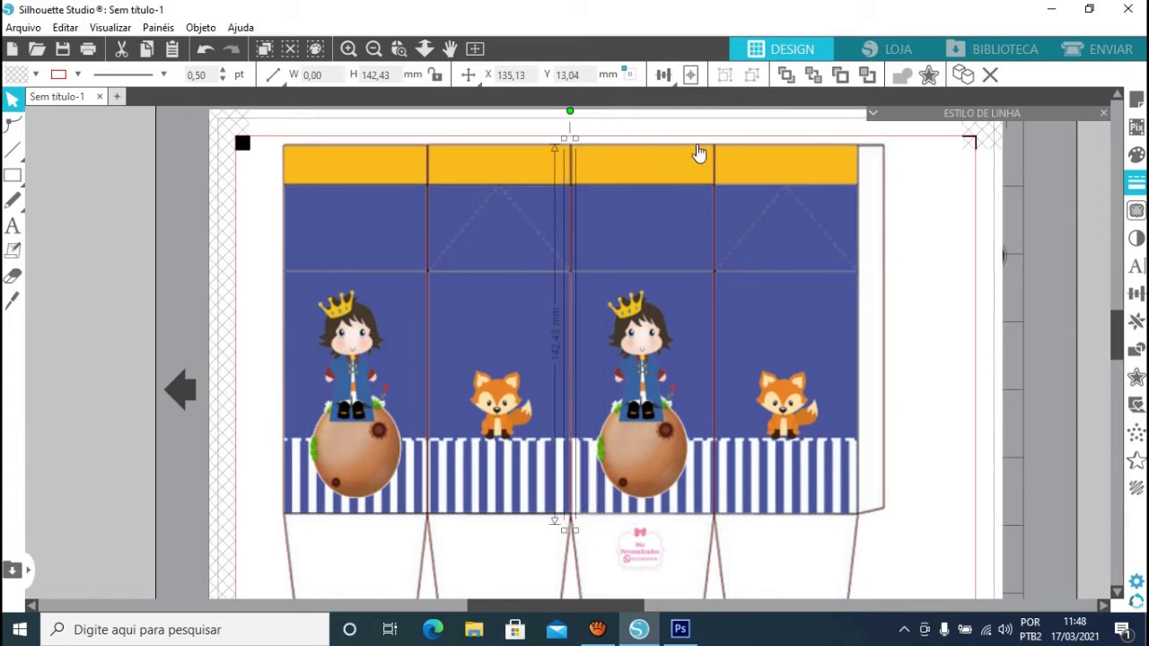
Nudge the second fold line to X 135.31 mm, Y 12.94 mm, and extend its lower end to the notch for a height of 142.89 mm
scroll(699, 146, up, 3)
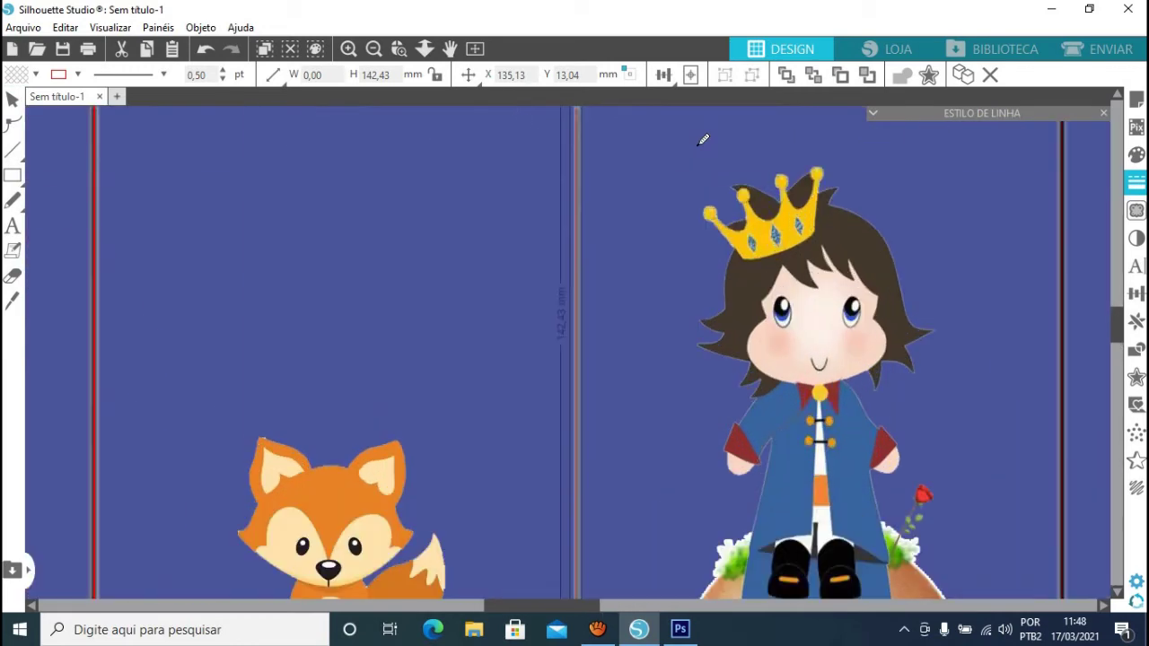
drag(1119, 323, 1114, 258)
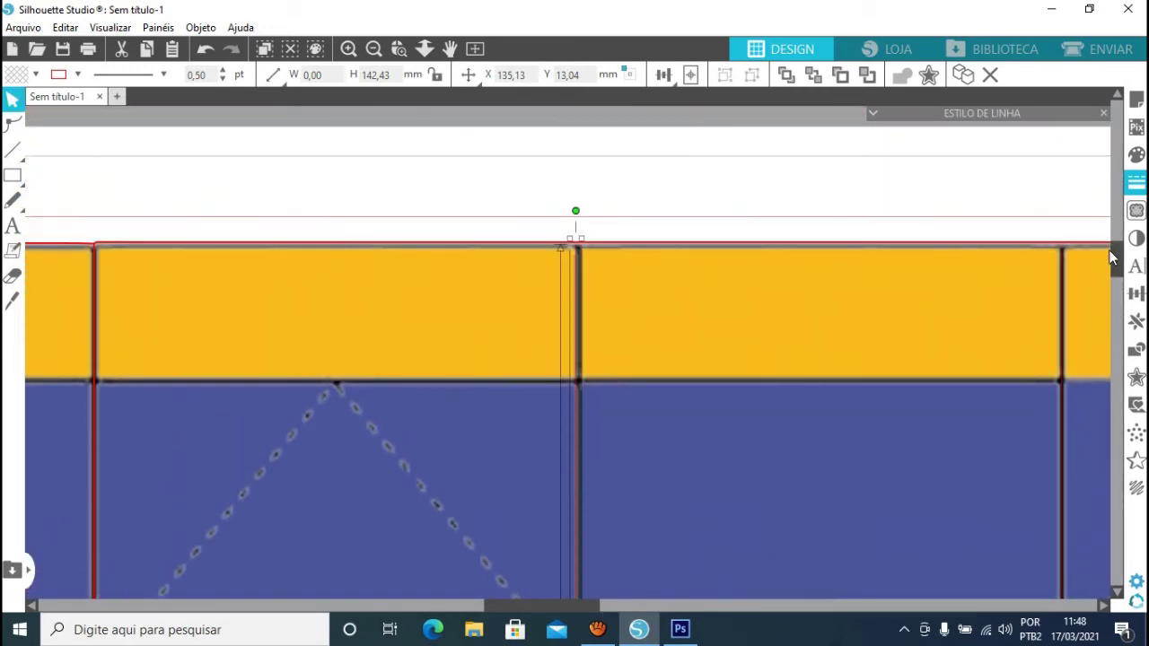
key(Up)
key(Right)
key(Right)
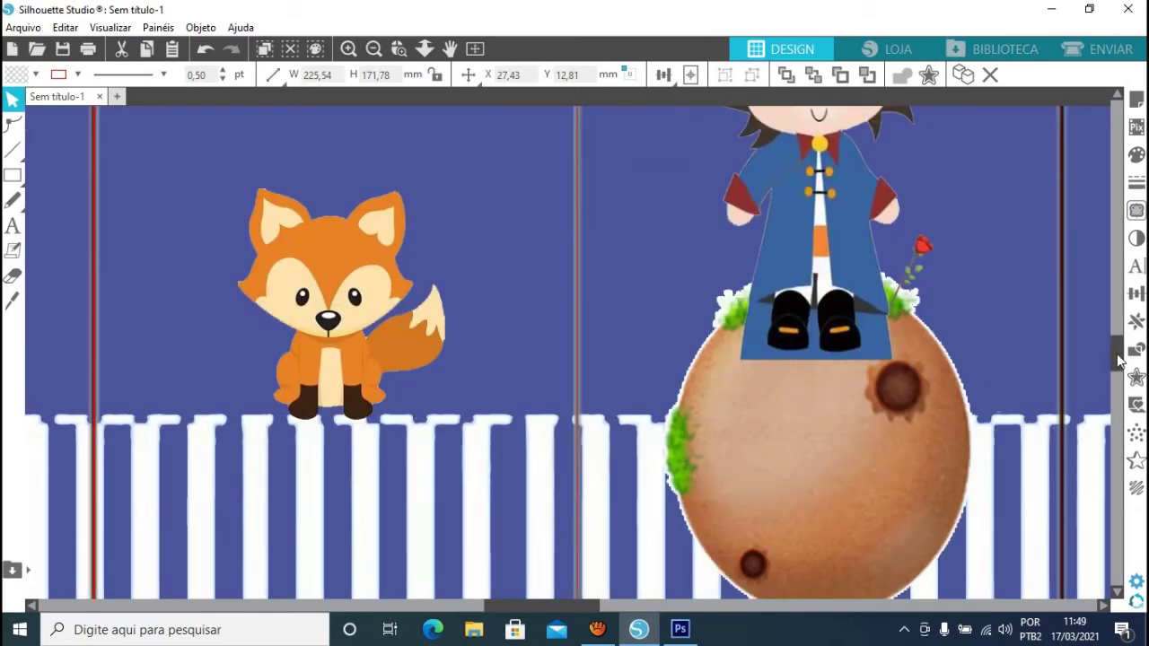
drag(1120, 367, 1093, 388)
click(578, 460)
drag(579, 468, 581, 470)
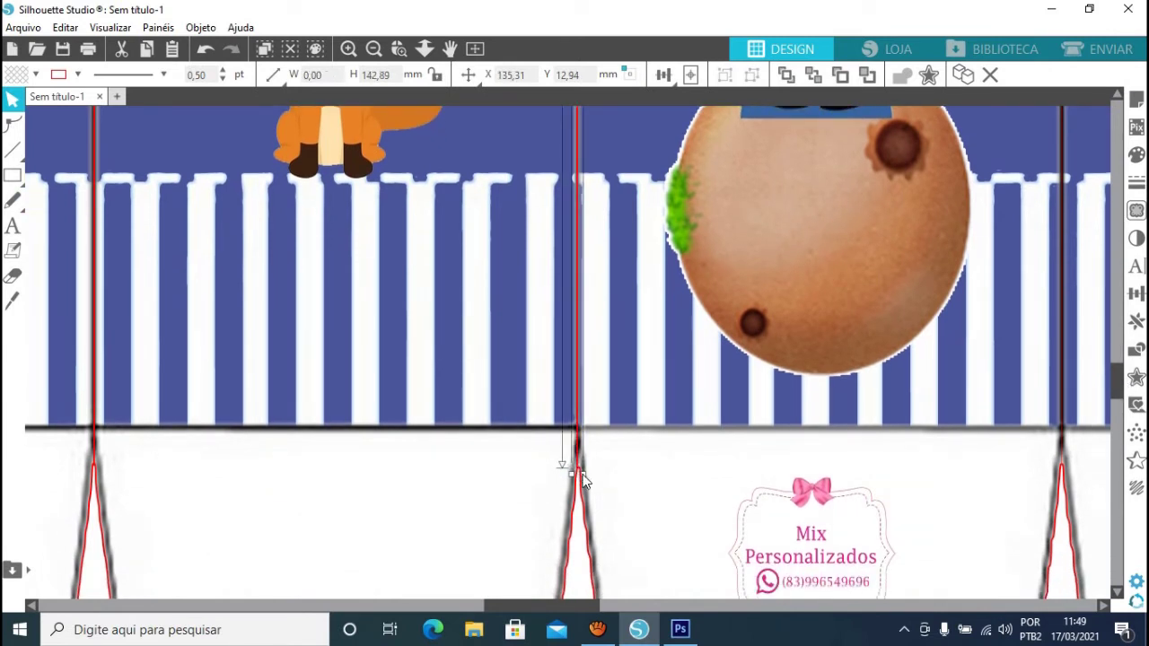
Extend the third fold line's lower end to the notch for a height of 142.80 mm, and move its top to Y 12.94 mm
click(1062, 416)
click(1063, 462)
drag(1070, 464, 1069, 472)
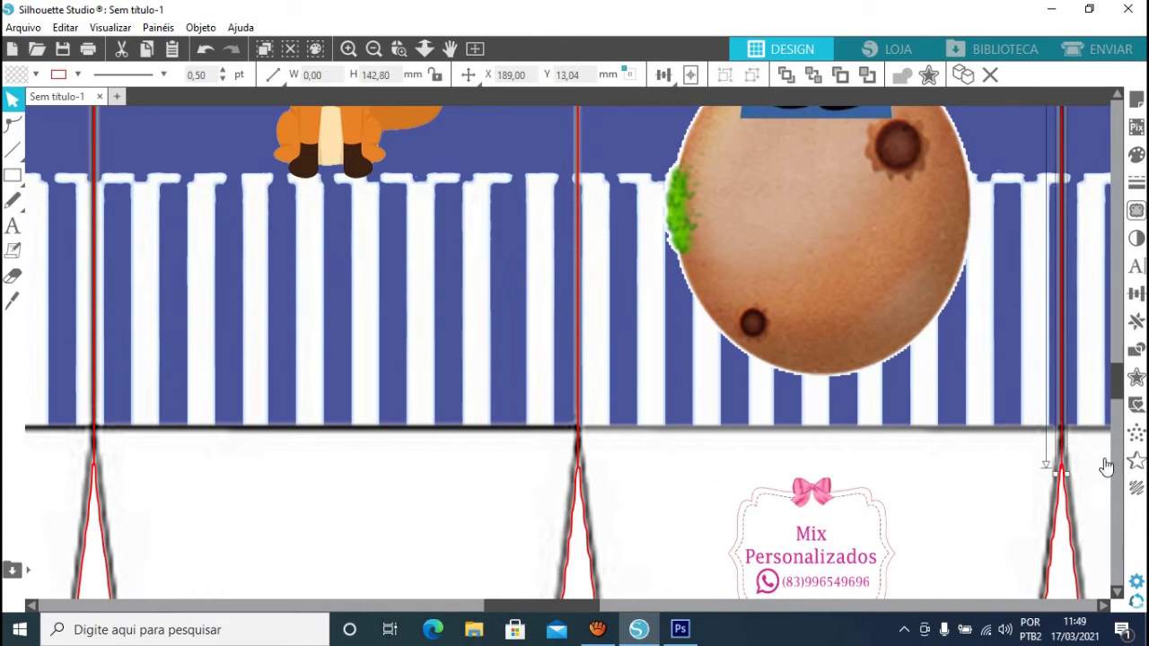
drag(1116, 391, 1129, 243)
drag(586, 607, 630, 610)
key(ctrl+minus)
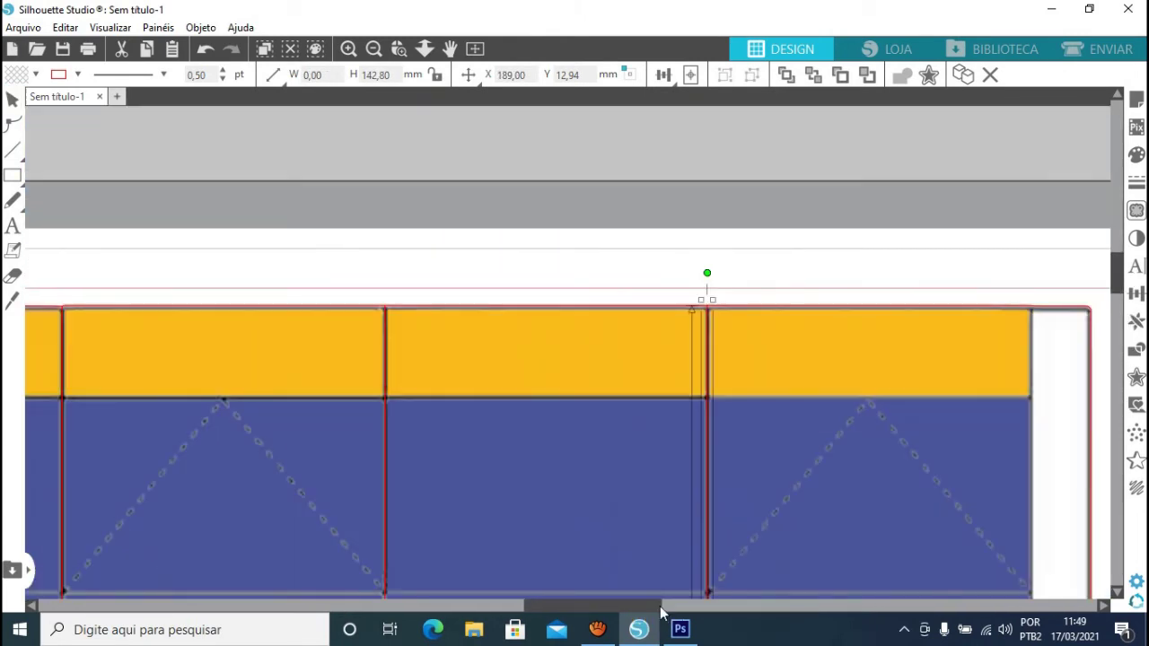
key(ctrl+minus)
drag(644, 608, 611, 609)
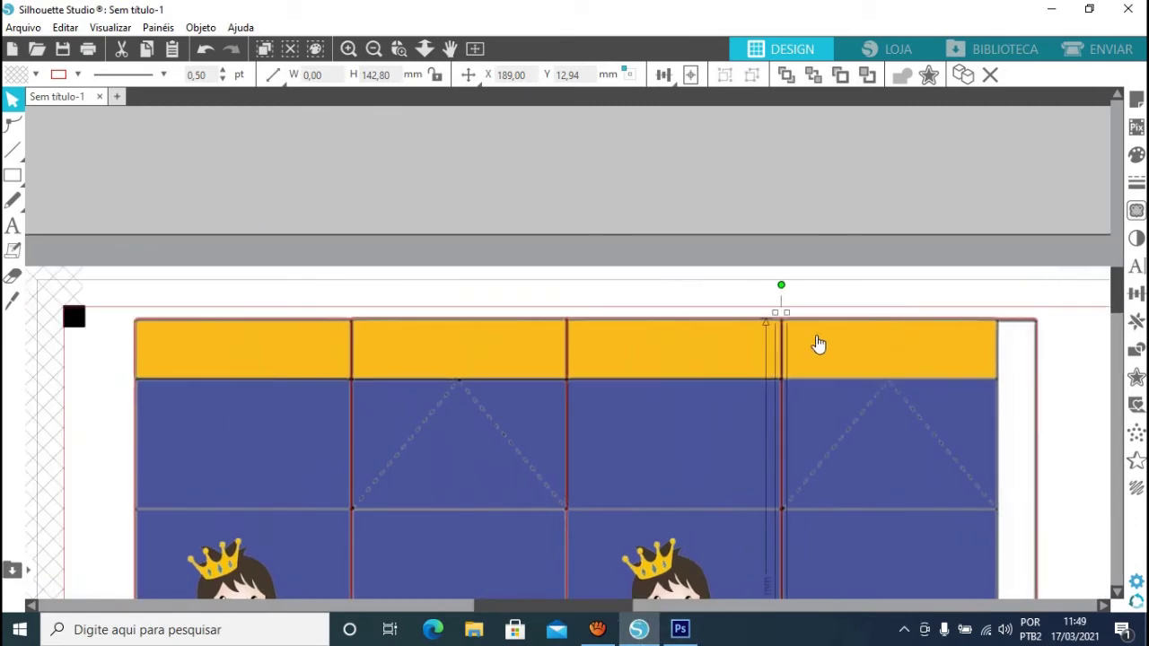
Apply the short-dashed line style to the third, second and first vertical fold lines
click(1136, 183)
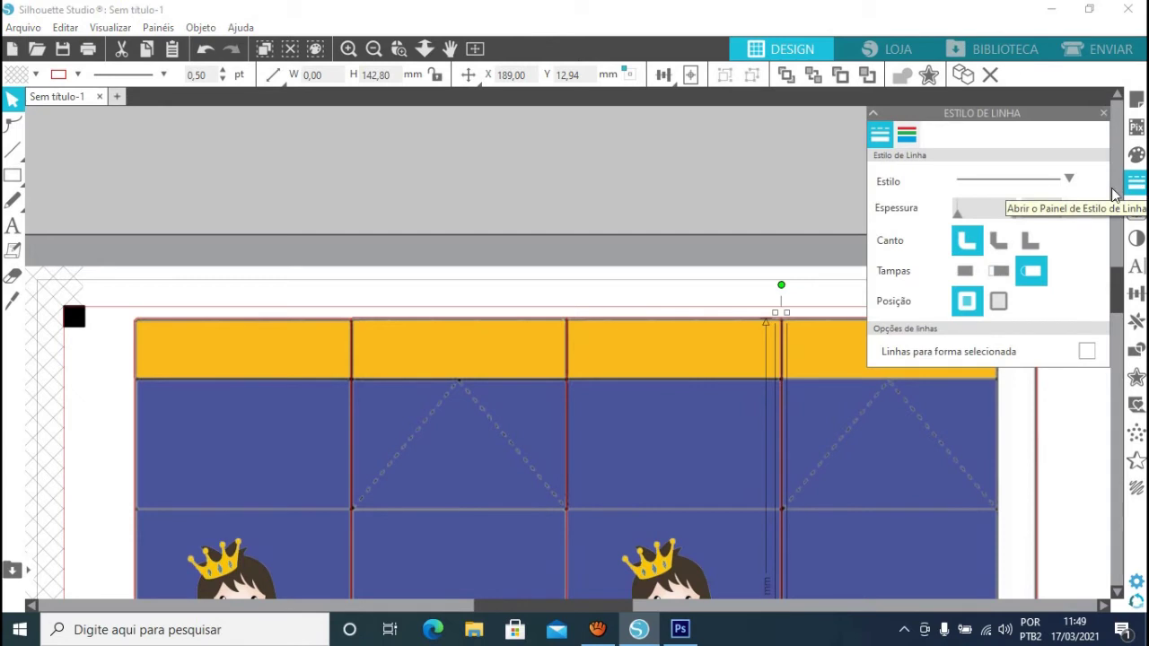
click(1065, 181)
click(1039, 234)
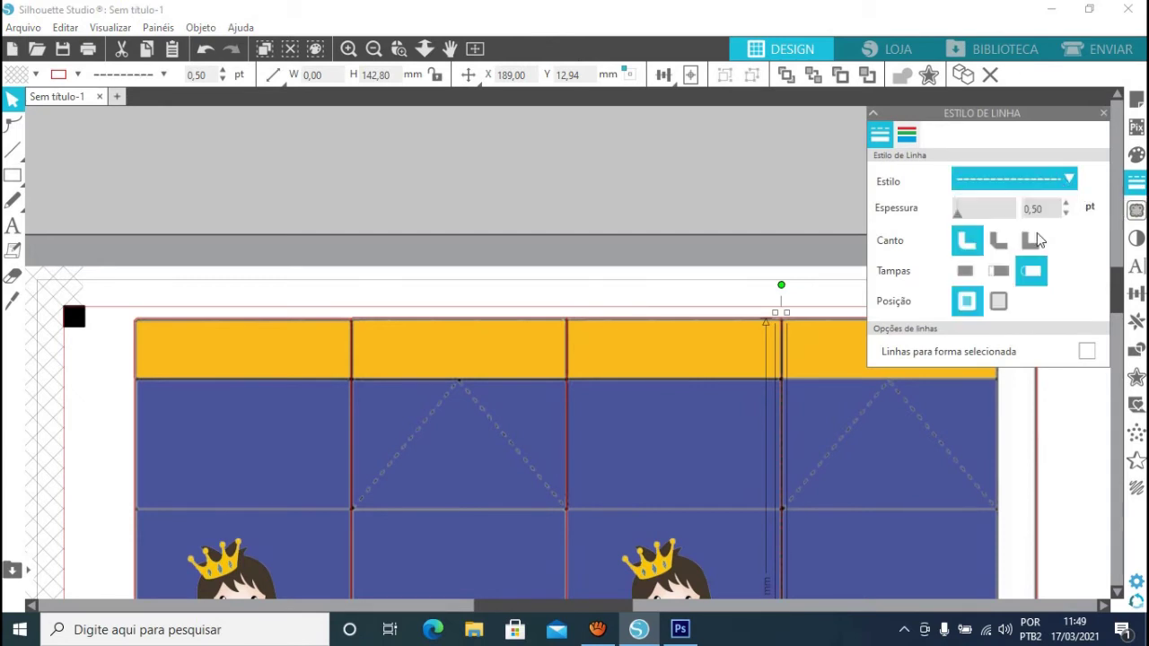
click(567, 441)
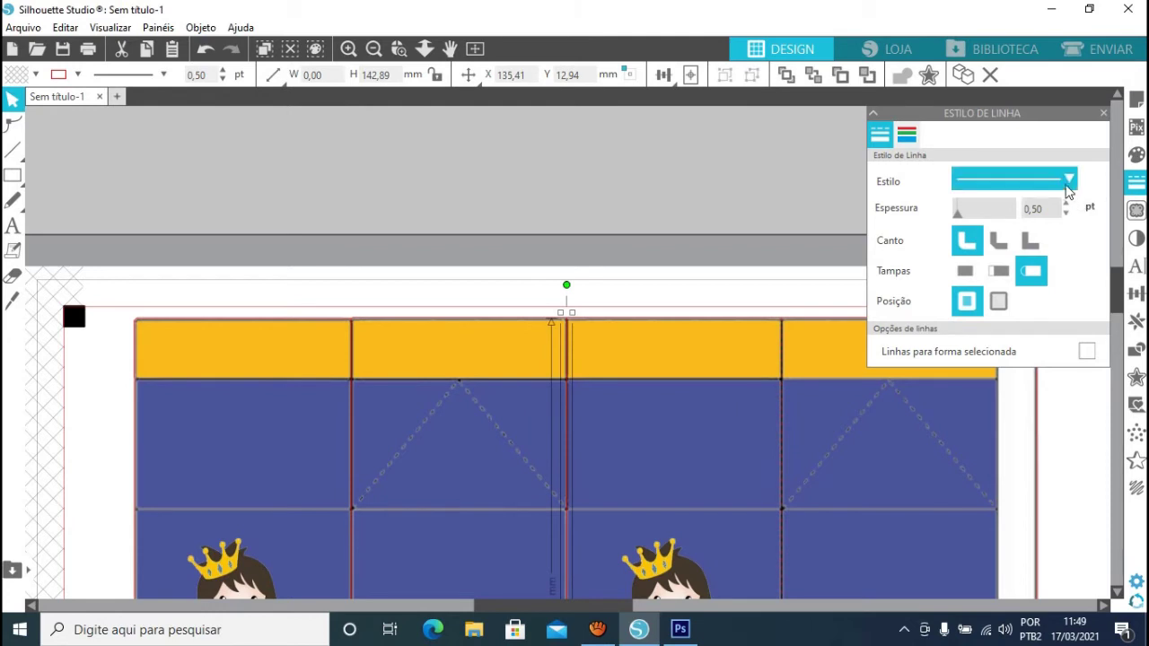
click(1068, 182)
click(1055, 231)
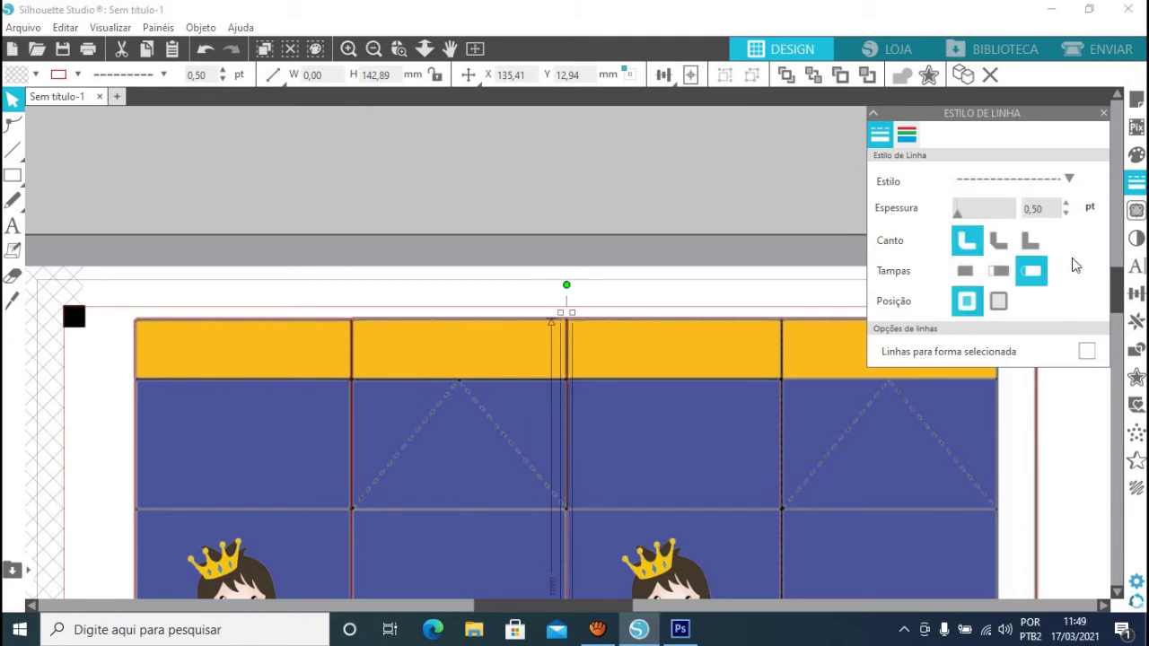
click(351, 518)
click(353, 518)
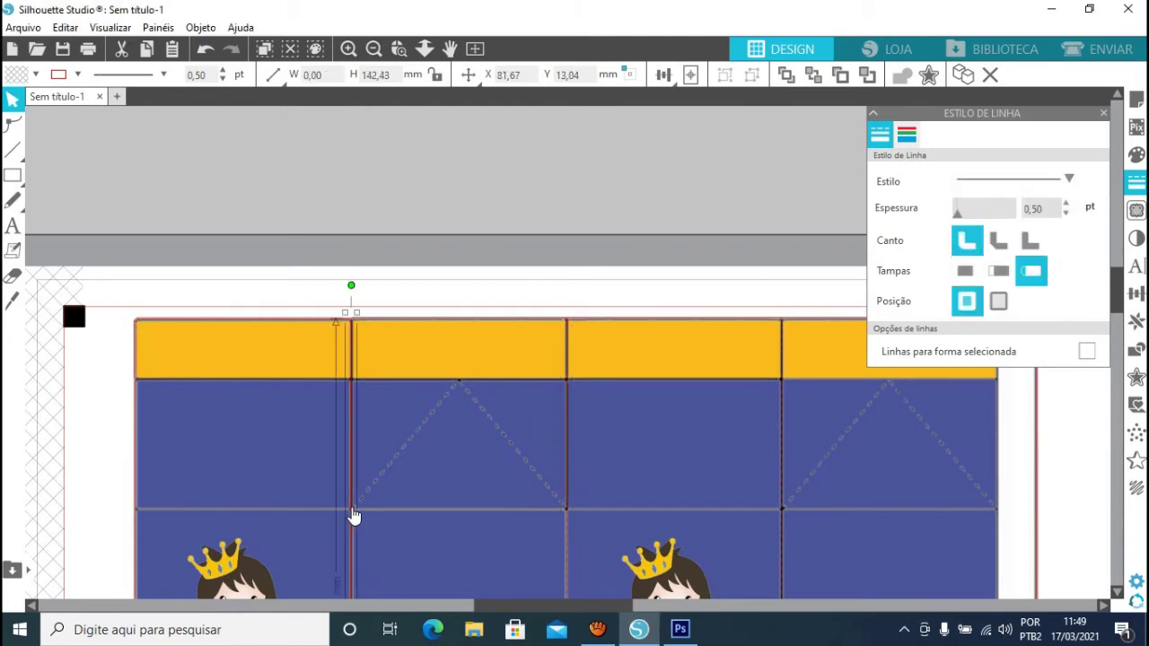
click(1060, 180)
click(1041, 237)
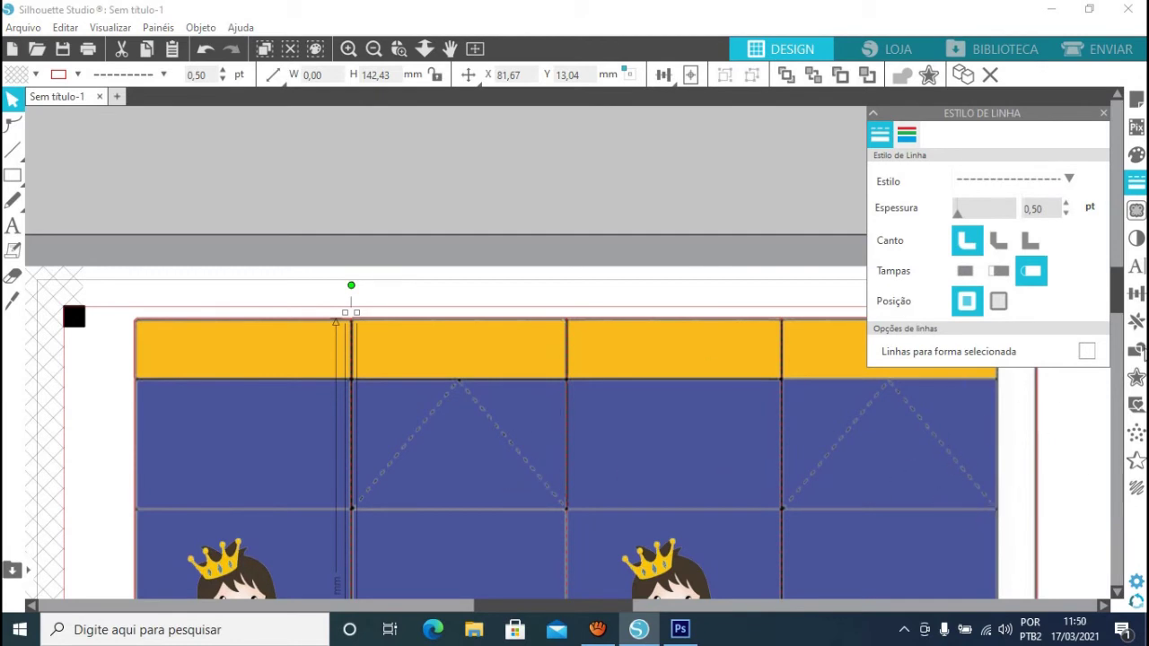
Duplicate the third vertical fold line and move the copy onto the printed fold beside the white glue flap at X 242.98 mm
click(1104, 114)
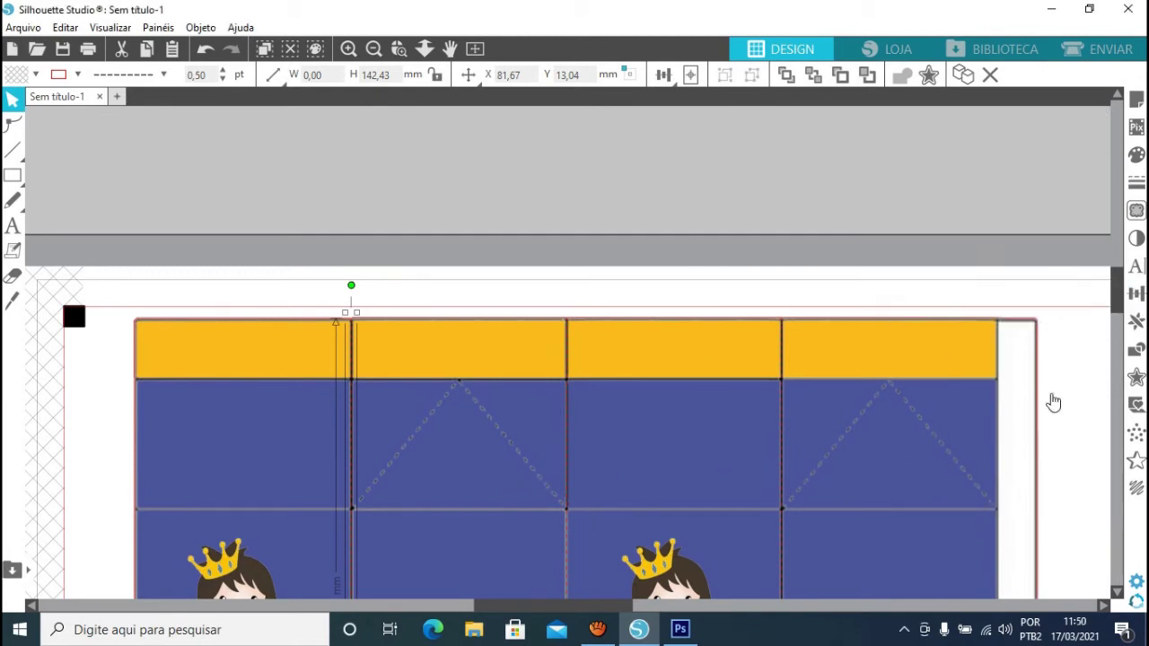
scroll(1123, 296, down, 1)
scroll(1123, 296, down, 5)
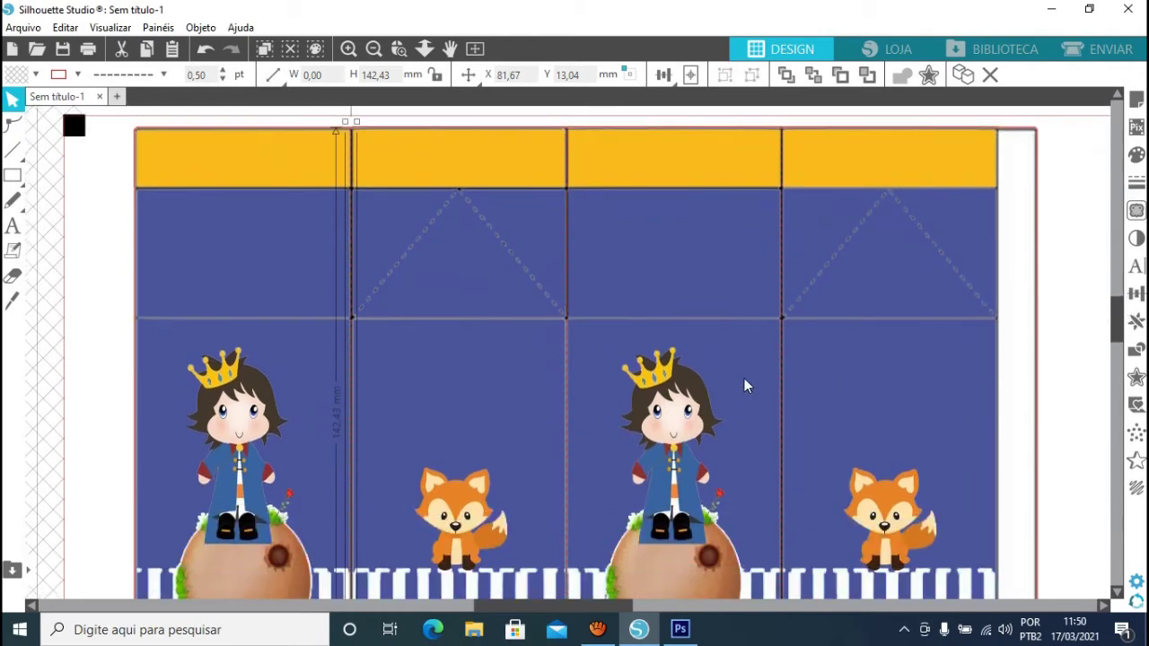
click(782, 386)
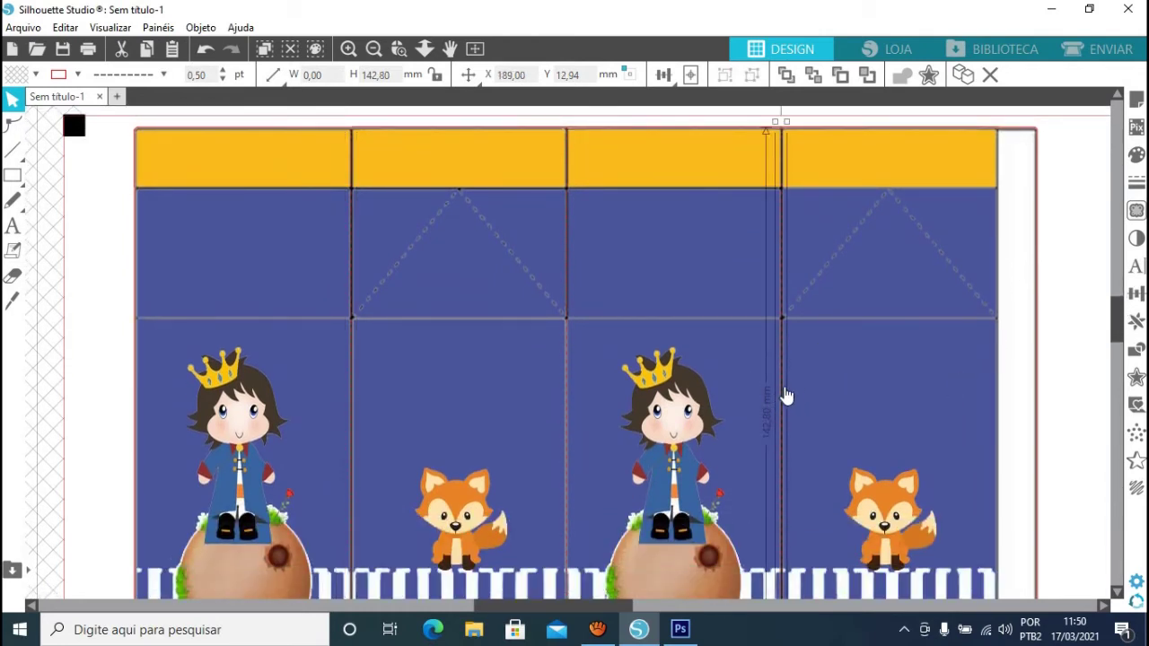
right_click(786, 396)
click(852, 151)
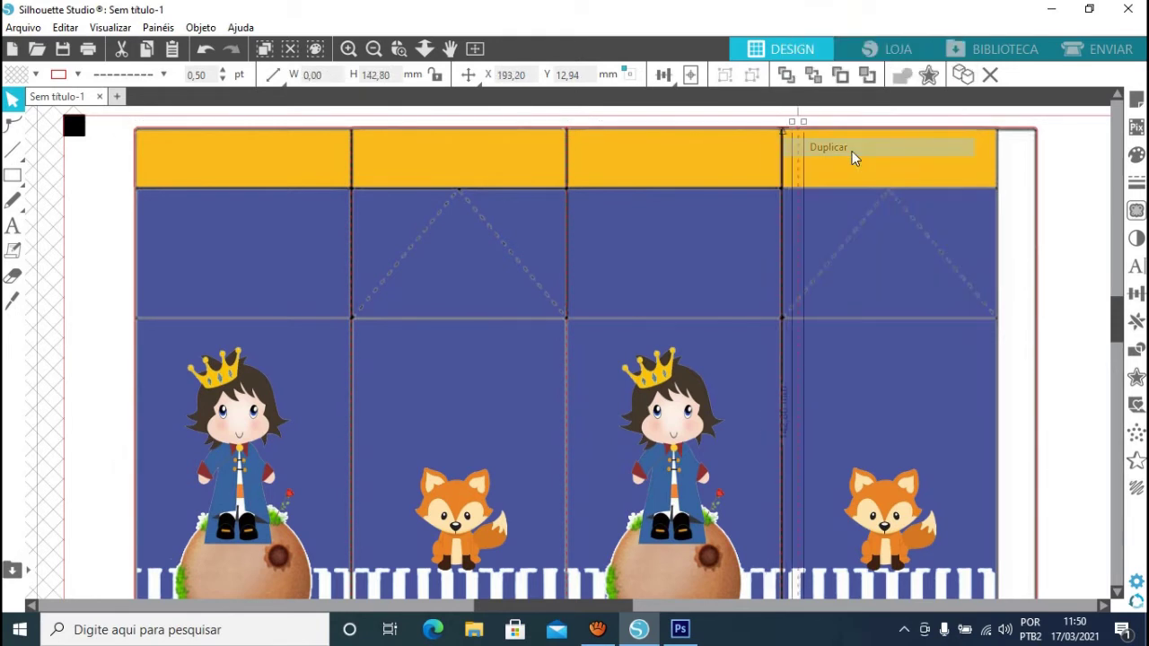
key(Right)
key(Right)
key(Right)
key(Right)
key(Right)
key(Right)
key(Right)
key(Right)
key(Right)
key(Right)
key(Right)
key(Right)
key(Right)
key(Right)
key(Right)
key(Right)
key(Right)
key(Right)
key(Right)
key(Right)
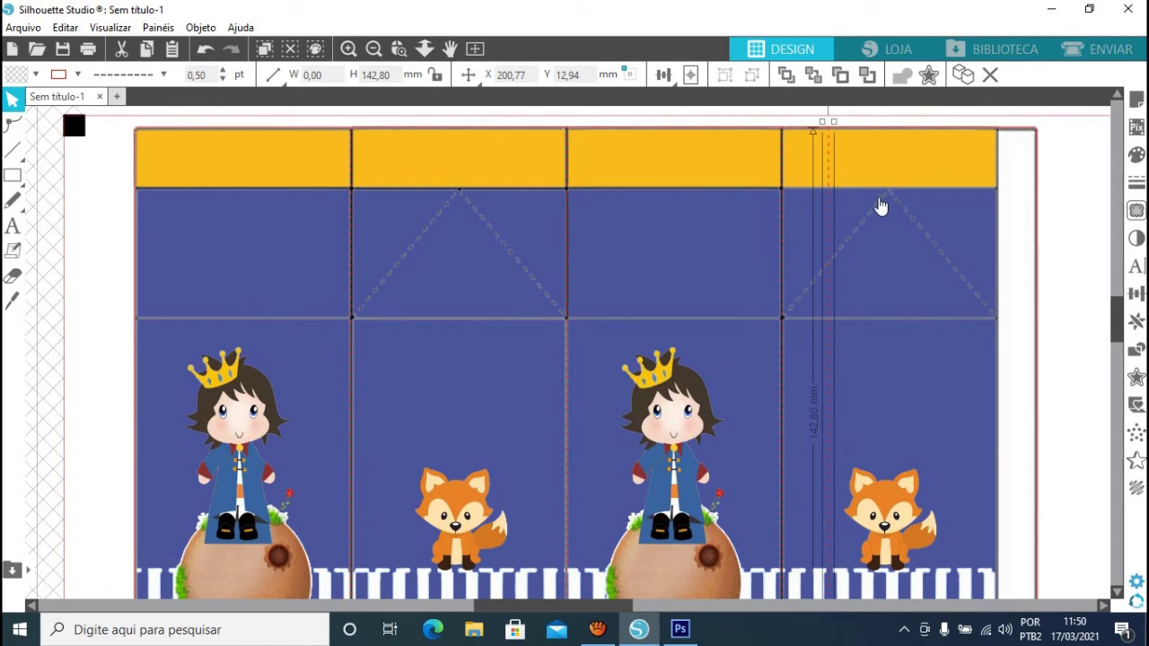
drag(832, 192, 838, 188)
key(Right)
key(Right)
key(Right)
key(Right)
key(Right)
key(Right)
key(Right)
key(Right)
key(Right)
key(Right)
key(Right)
key(Right)
key(Right)
key(Right)
key(Right)
key(Right)
key(Right)
key(Right)
key(Right)
key(Right)
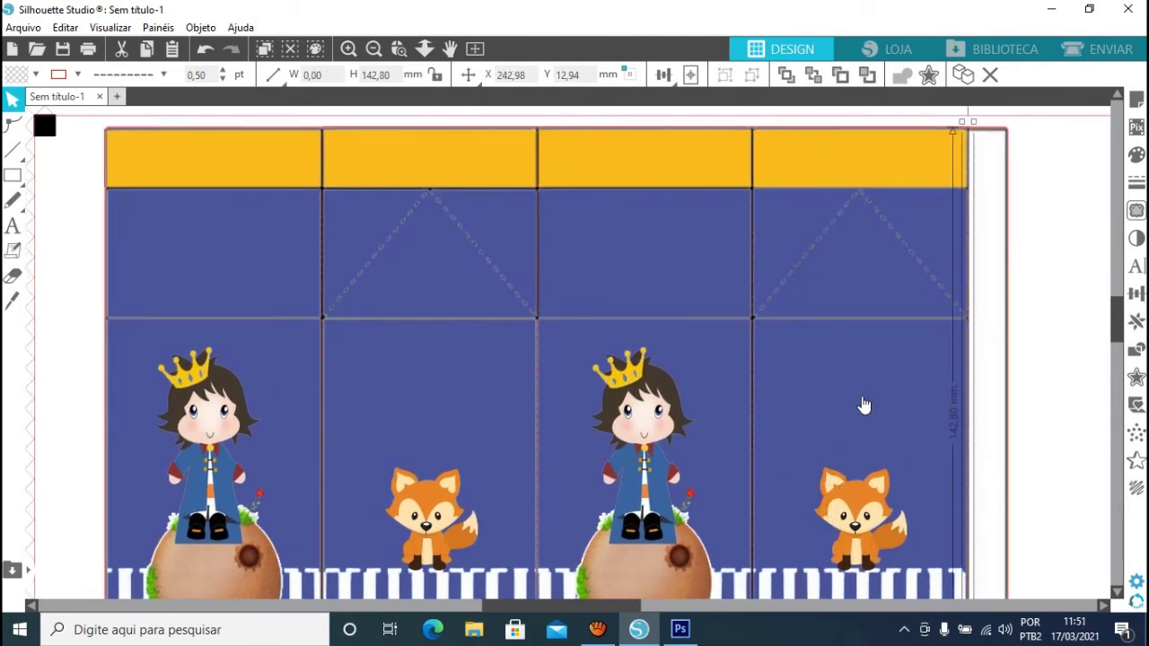
Draw a horizontal fold line about 215.5 mm long under the yellow band and set its thickness to 0.50 pt
click(1041, 371)
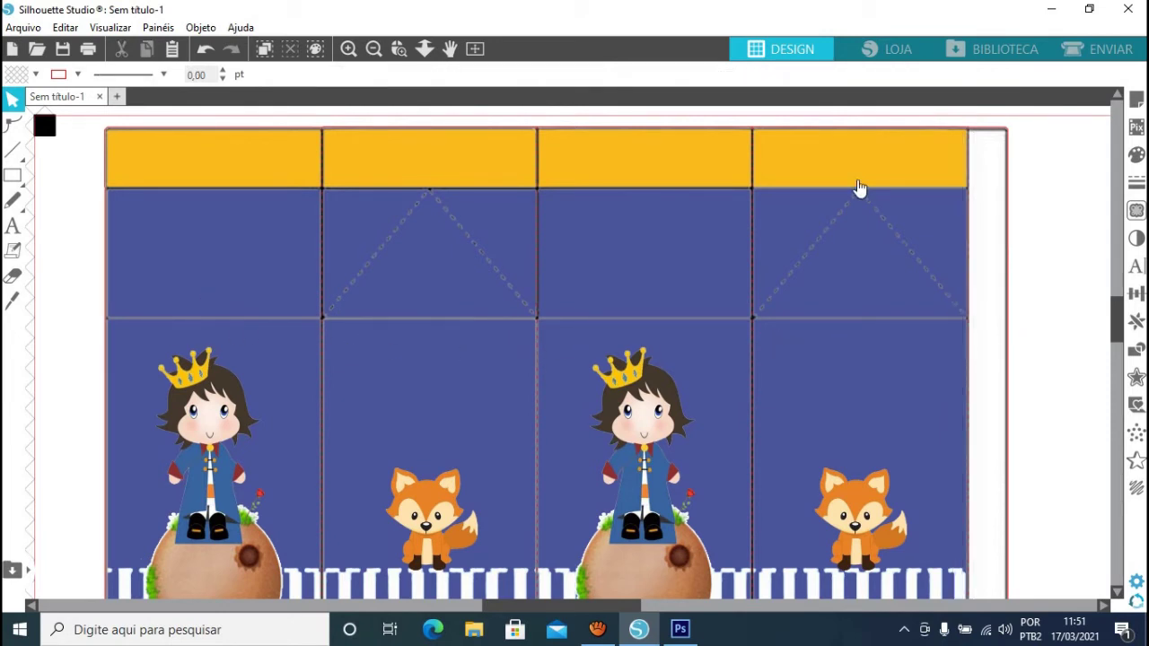
click(1110, 52)
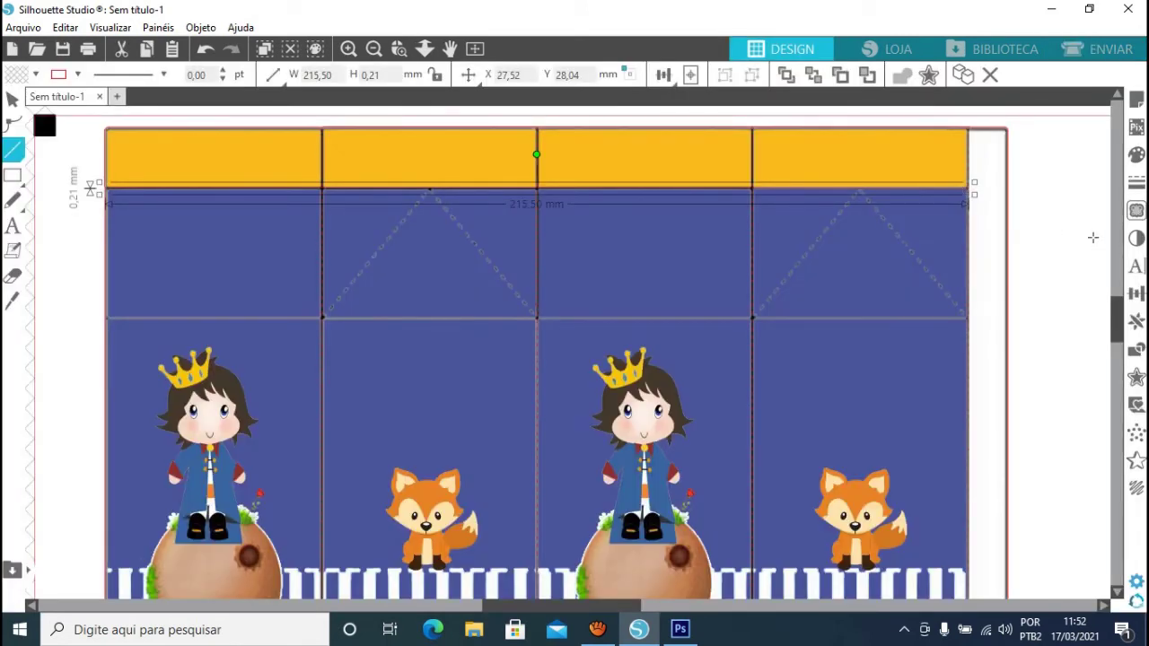
key(i)
key(ctrl+plus)
key(ctrl+plus)
key(ctrl+plus)
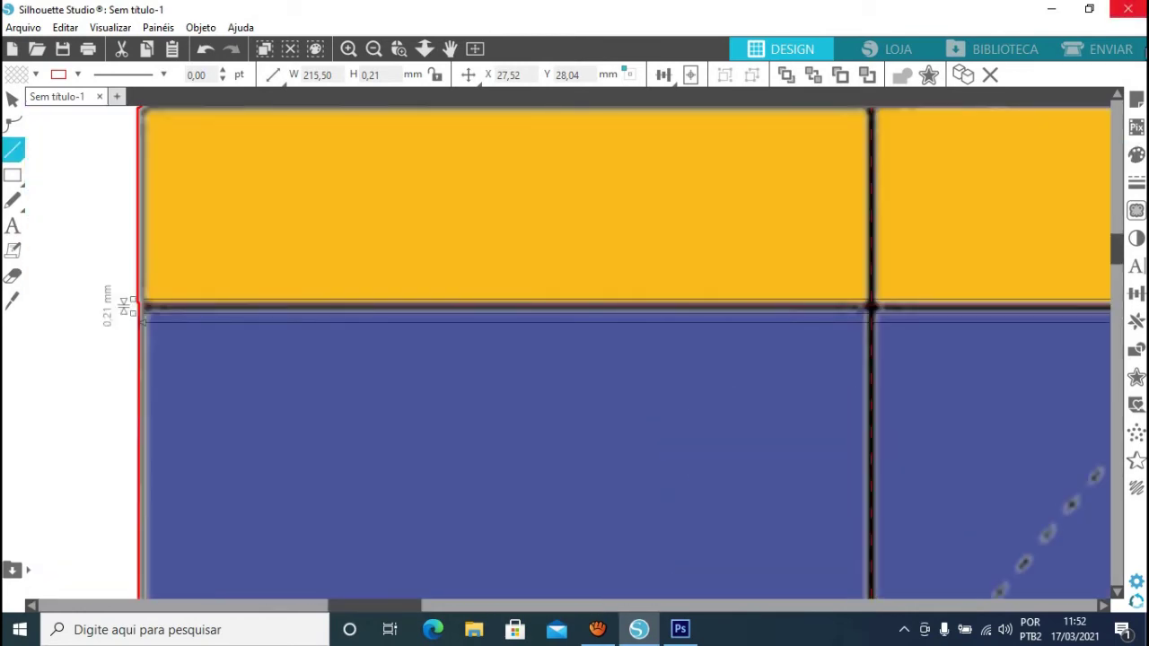
click(1136, 182)
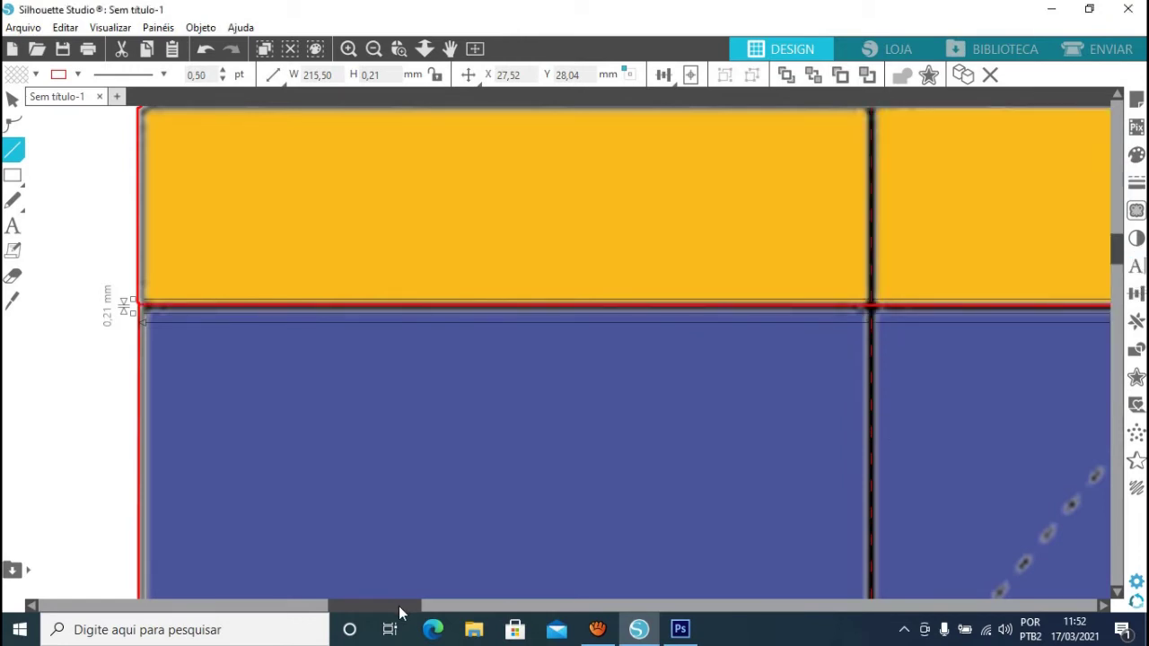
Apply the short-dashed line style to the horizontal fold line under the yellow band
drag(401, 613, 782, 624)
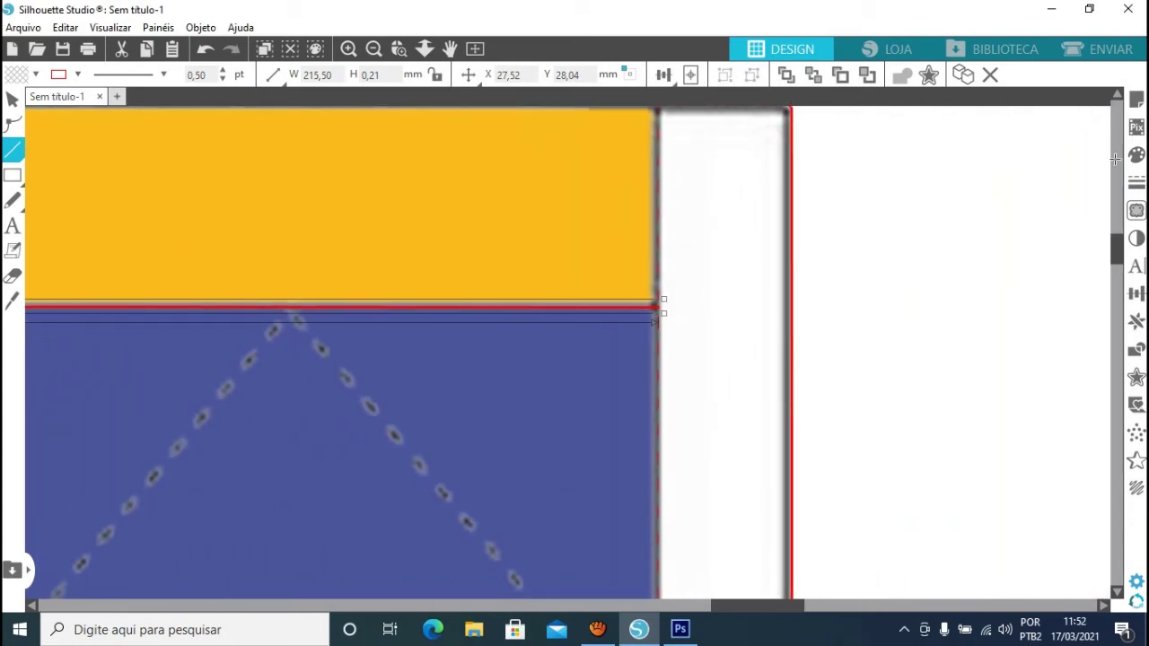
click(1136, 182)
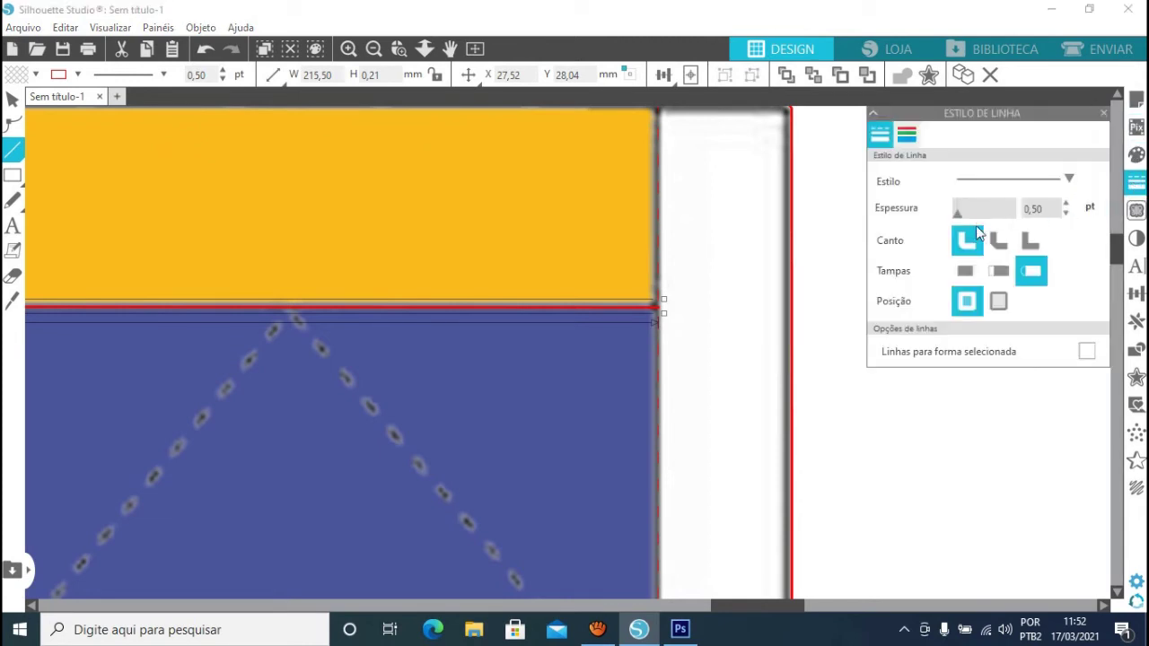
click(1074, 179)
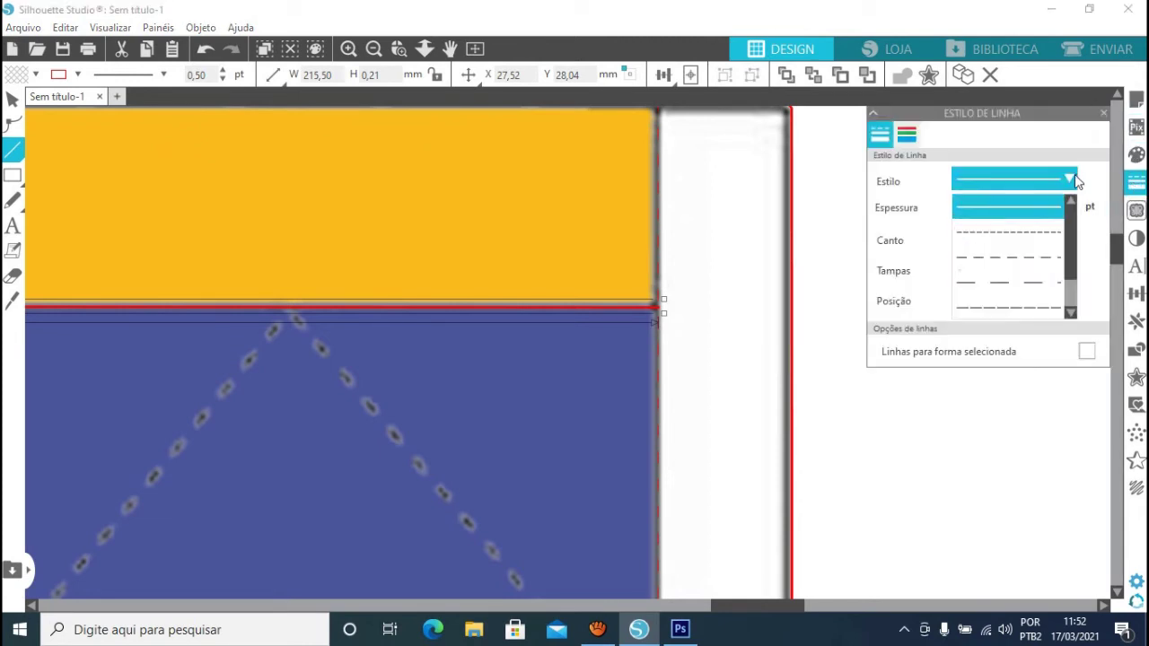
click(1034, 232)
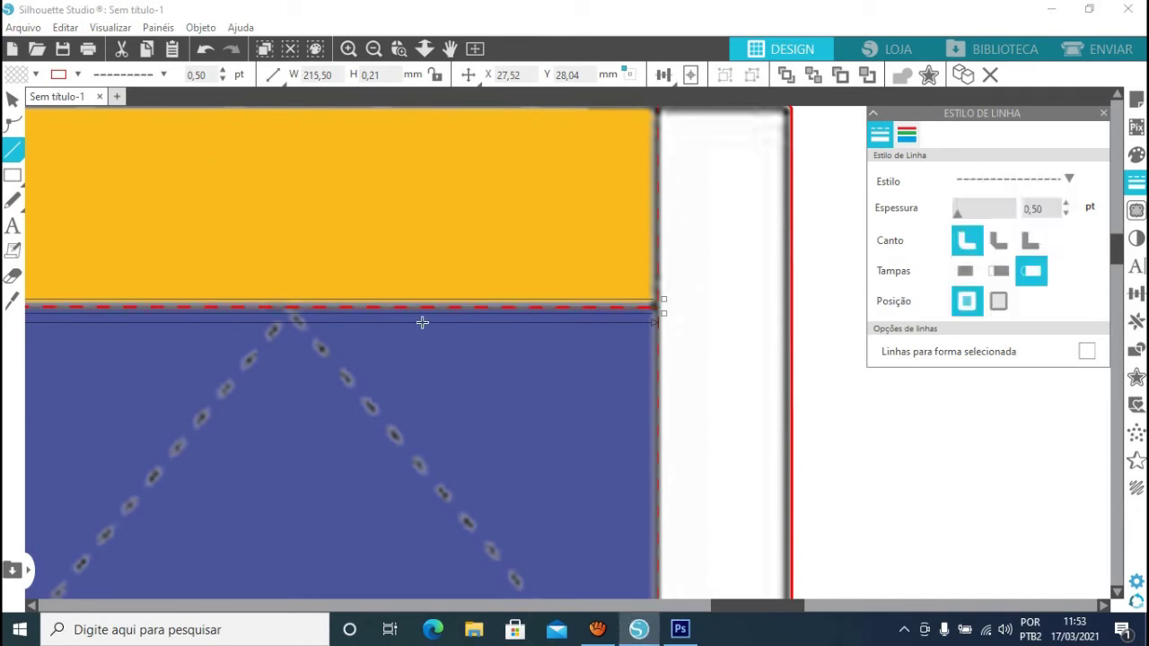
click(14, 101)
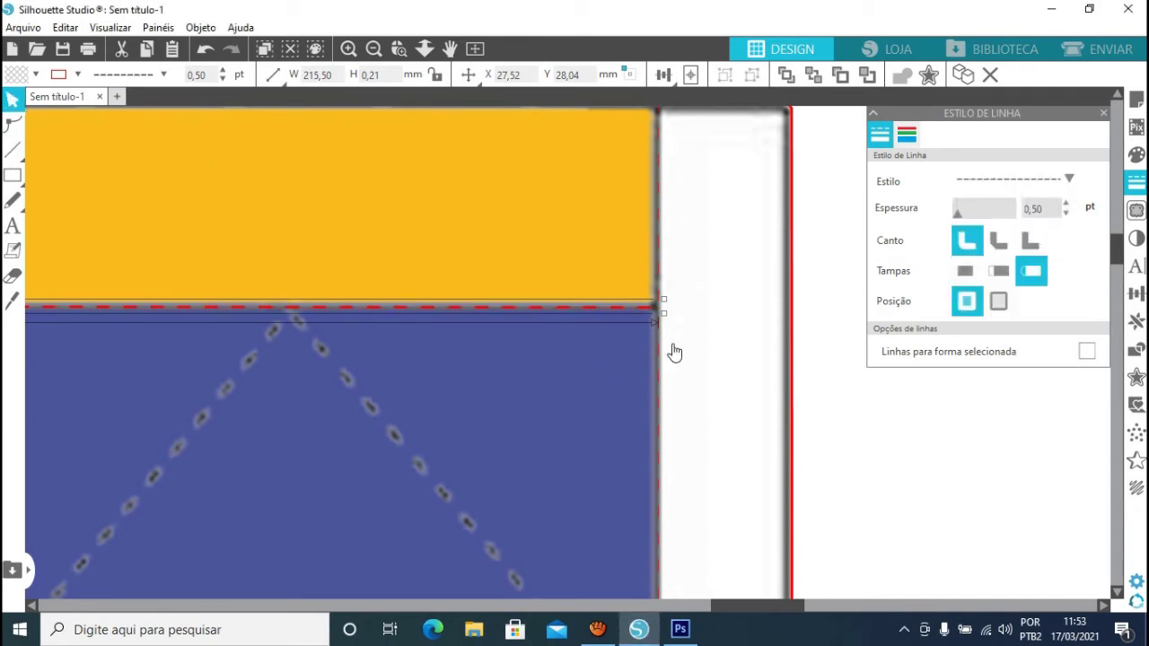
Extend the fourth vertical fold line to a height of 143.11 mm, with its top at Y 12.88 mm
click(659, 358)
click(659, 357)
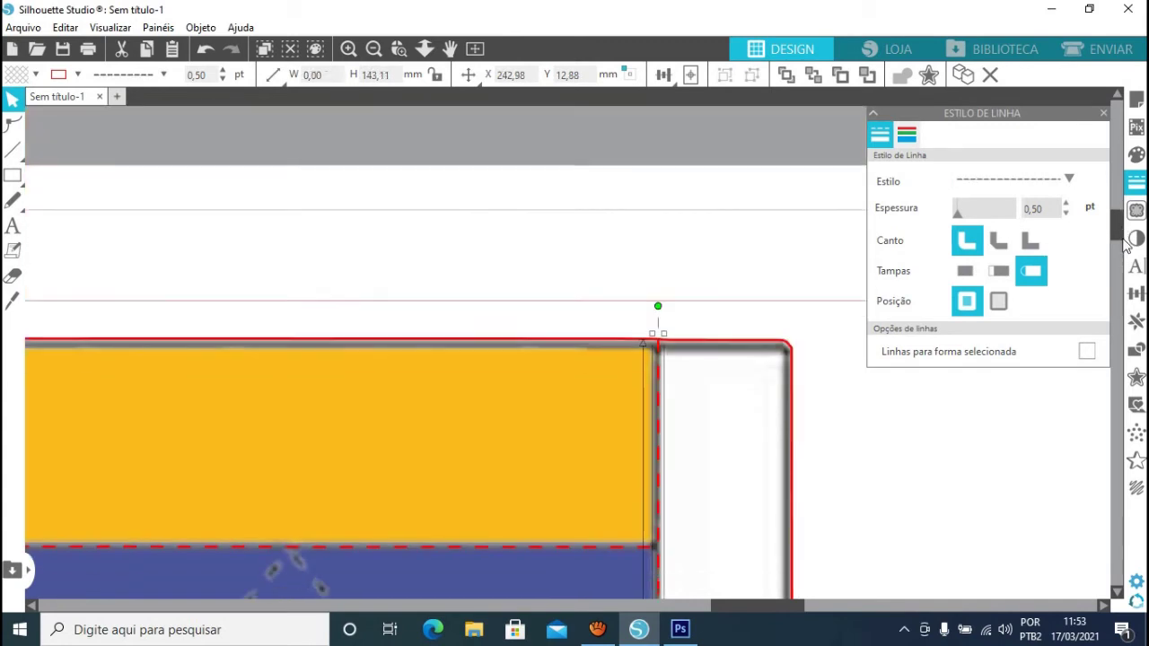
drag(1121, 240, 1122, 255)
scroll(1122, 255, down, 4)
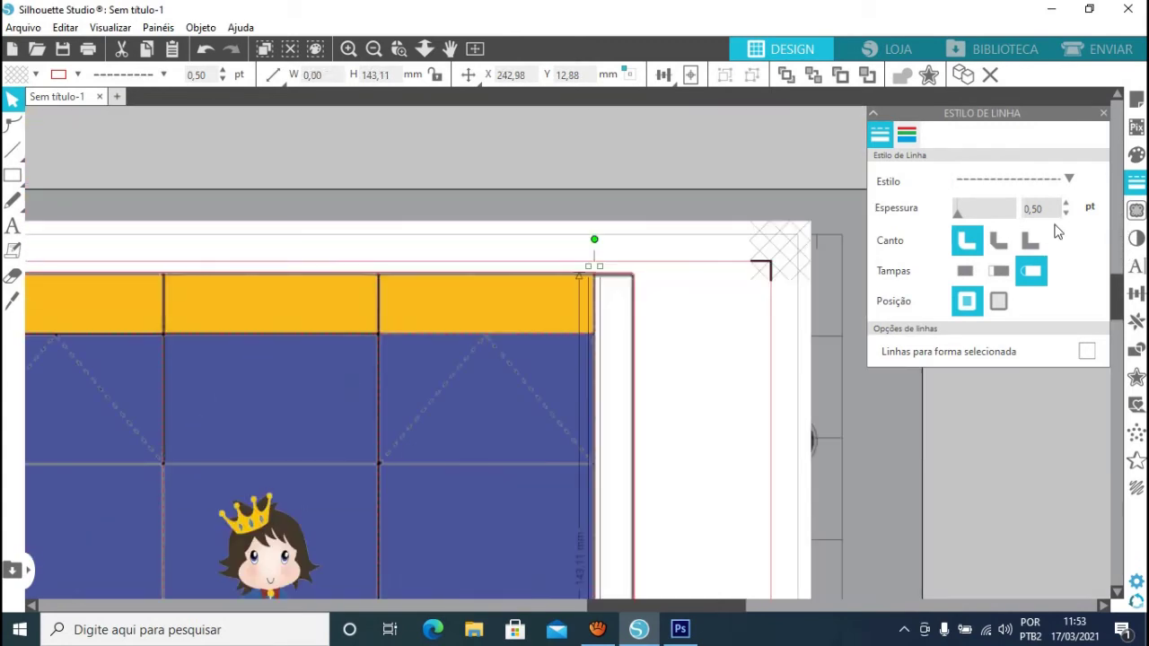
Duplicate the dashed horizontal fold line and move the copy down to the area of the printed fold beneath the triangles
click(563, 334)
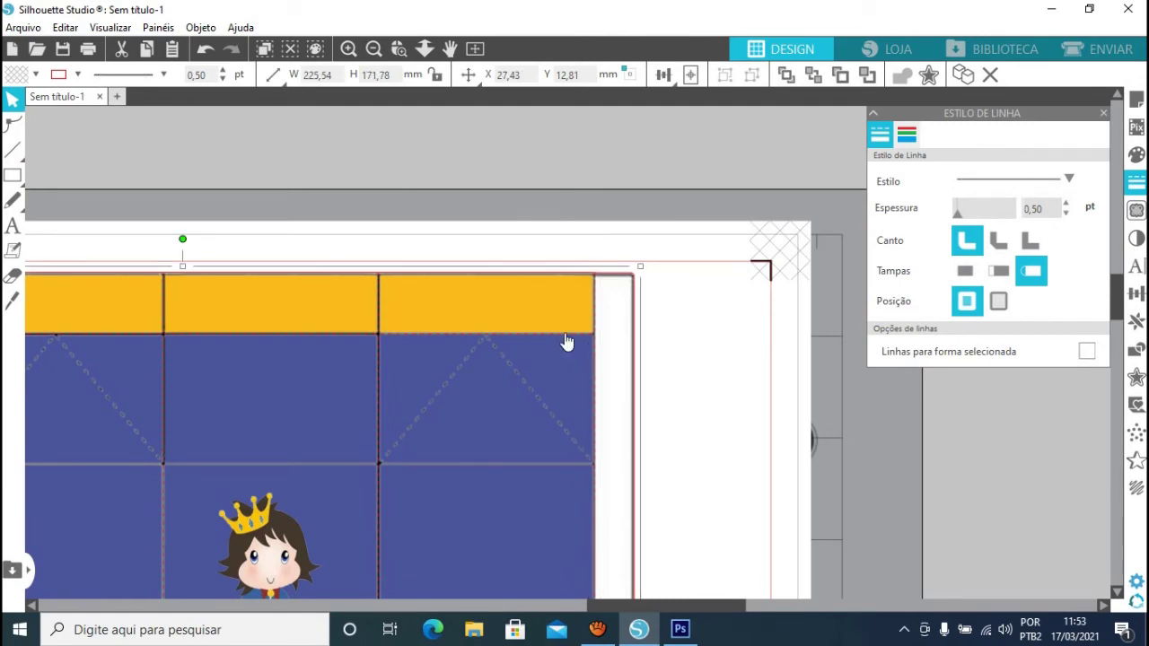
click(429, 335)
right_click(531, 344)
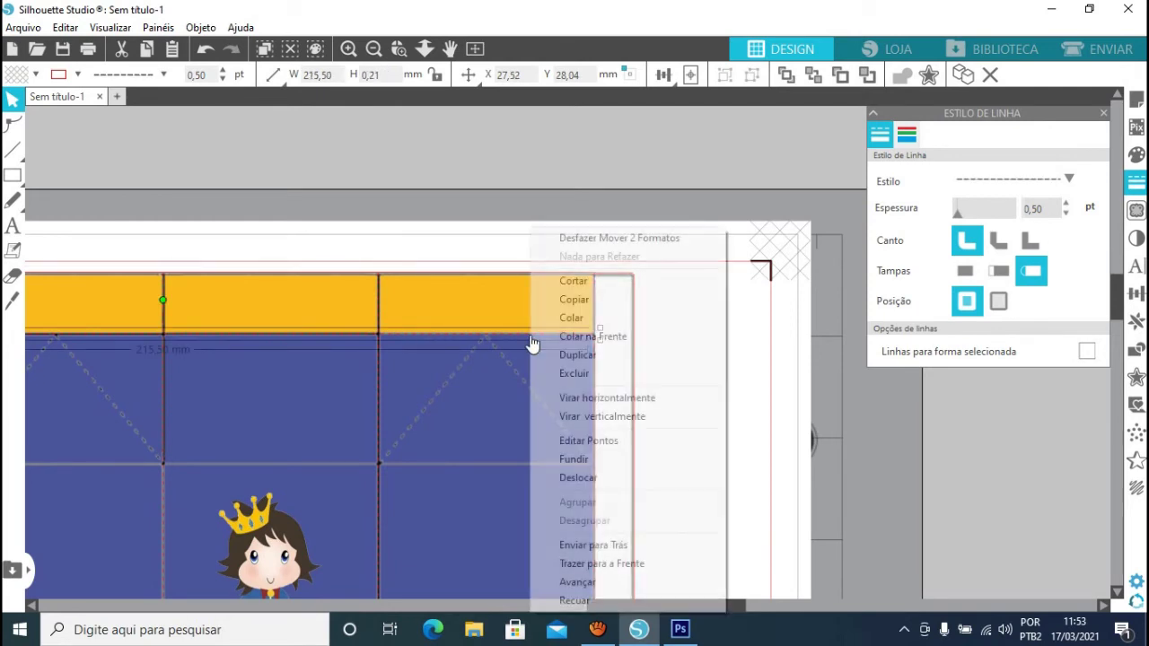
click(588, 370)
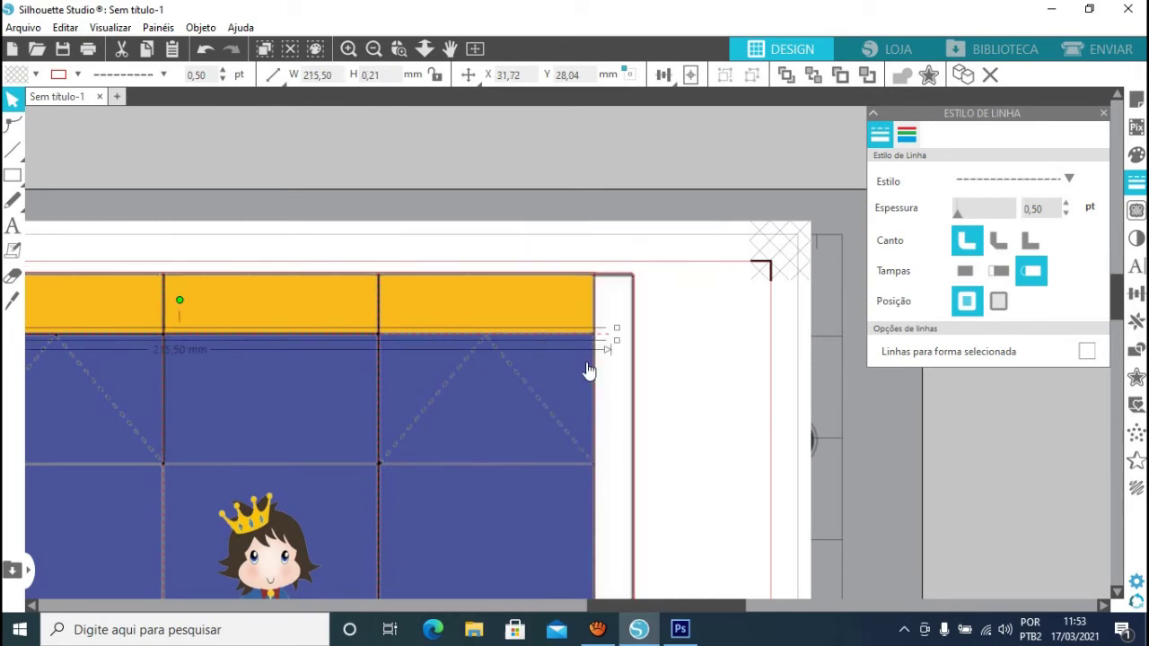
key(Down)
key(Down)
key(Down)
key(Down)
key(Down)
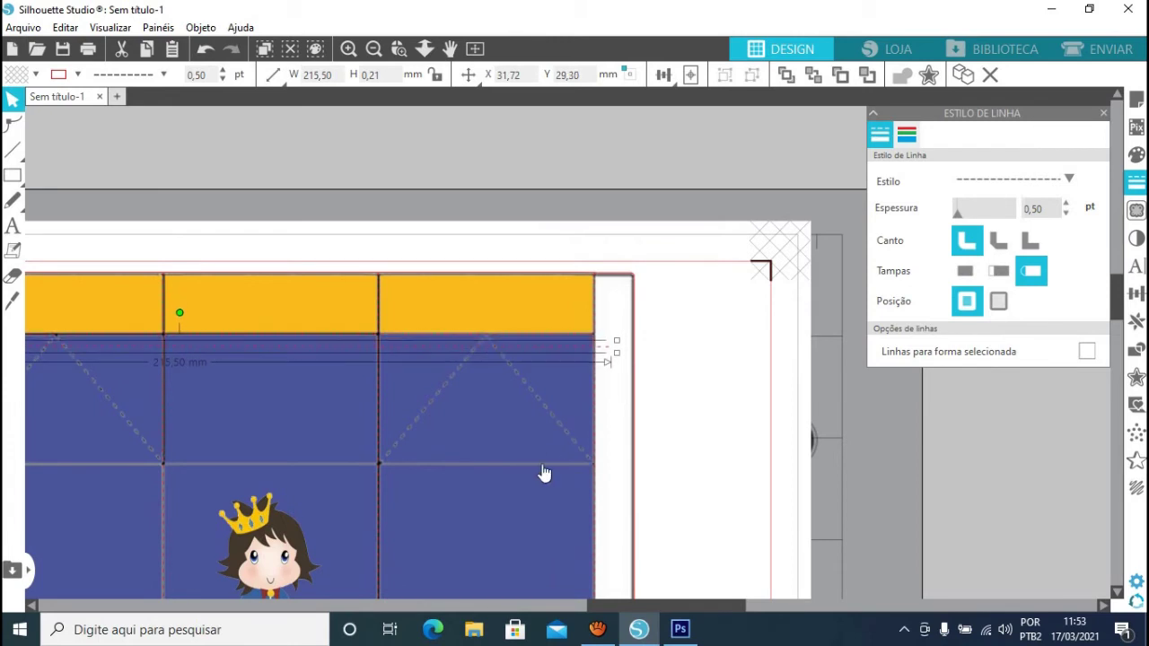
key(Down)
key(Down)
key(Down)
key(Down)
key(Down)
key(Down)
key(Down)
key(Down)
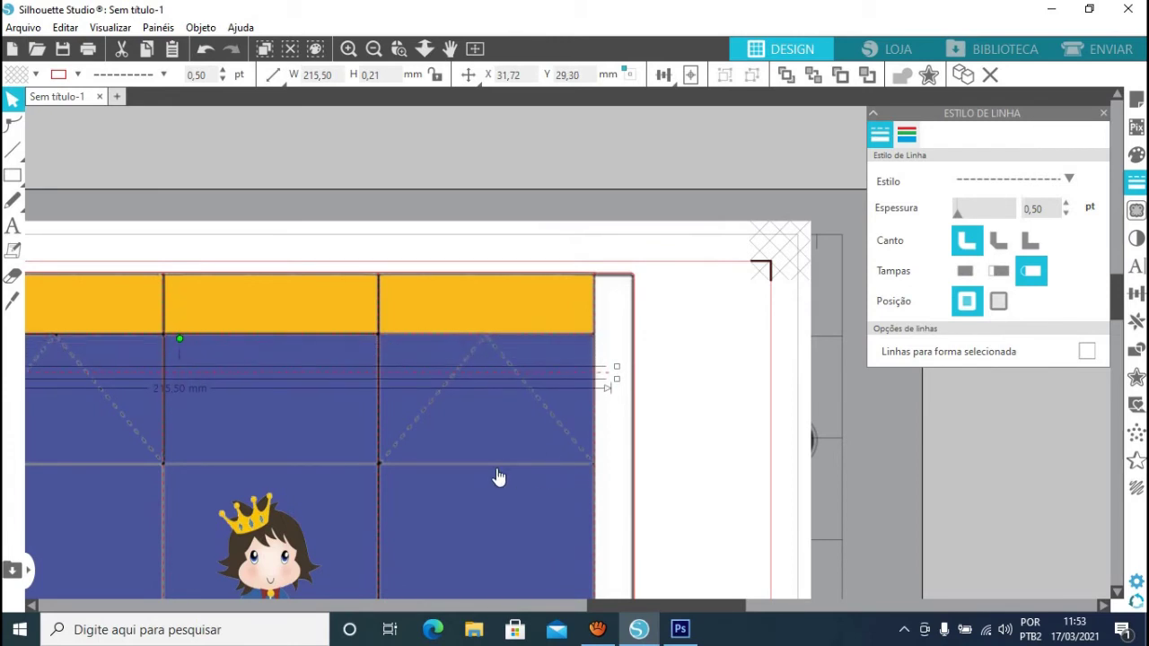
key(Down)
key(Down)
key(Down)
key(Down)
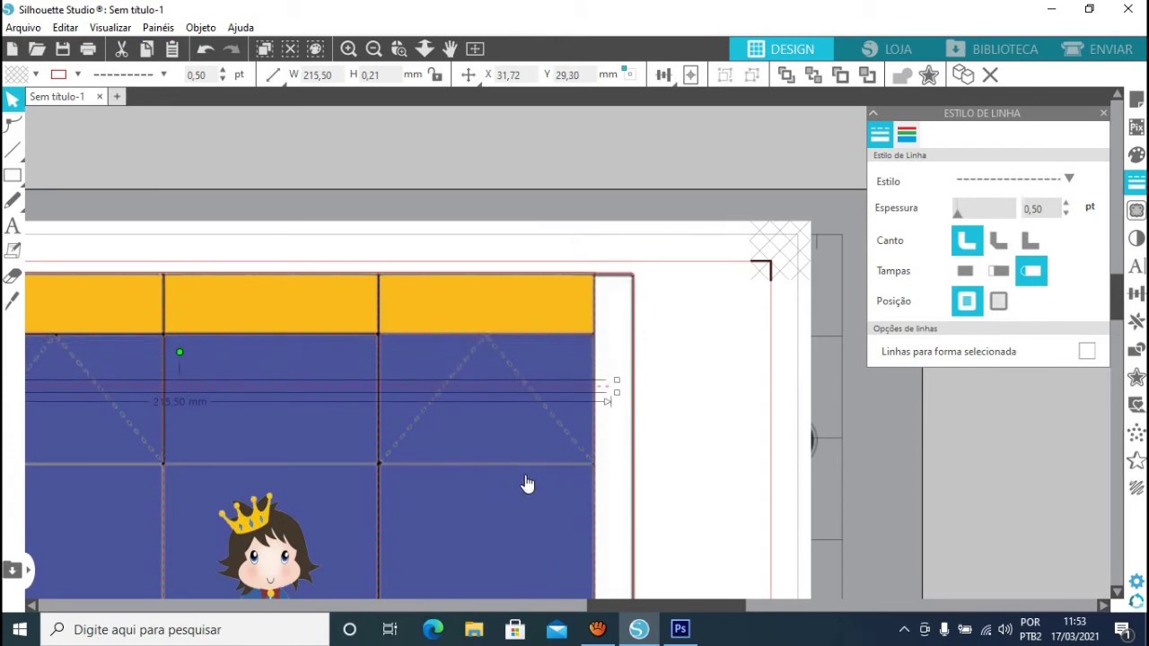
key(Down)
key(Down)
key(Down)
key(Down)
key(Down)
key(Down)
key(Down)
key(Down)
key(Down)
key(Down)
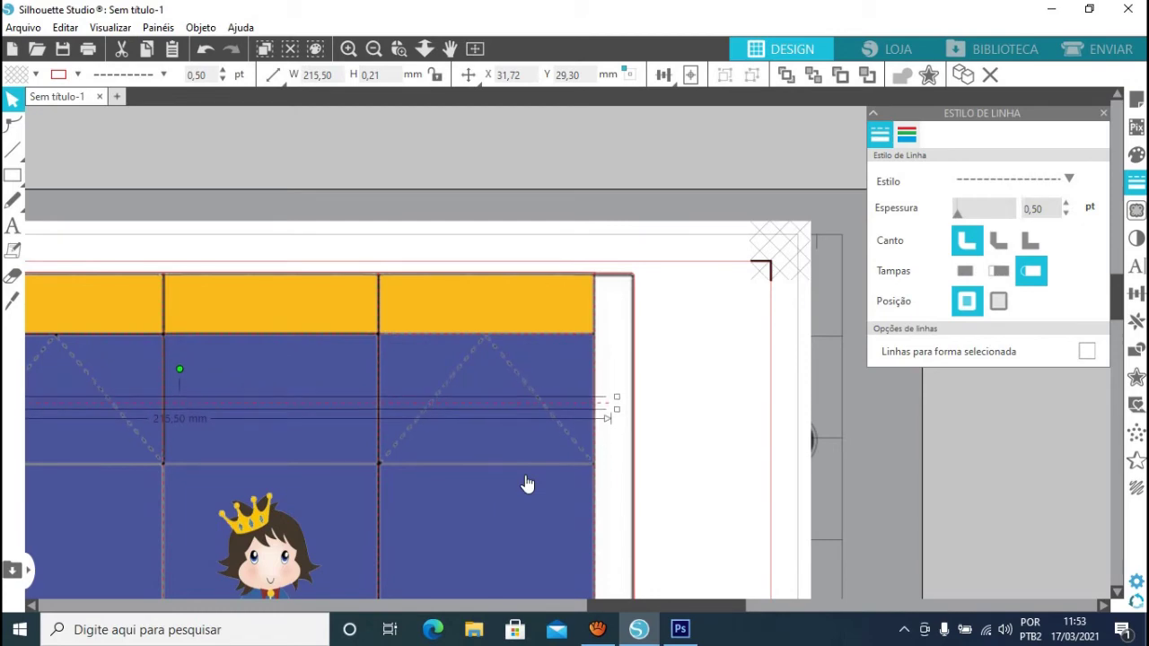
key(Down)
key(Down)
key(Down)
key(Down)
key(Down)
key(Down)
key(Down)
key(Down)
key(Down)
key(Down)
key(Down)
key(Down)
key(Down)
key(Down)
key(Down)
key(Down)
drag(724, 606, 608, 615)
key(Down)
key(Down)
key(Down)
key(Down)
key(Down)
key(Down)
key(Down)
key(Down)
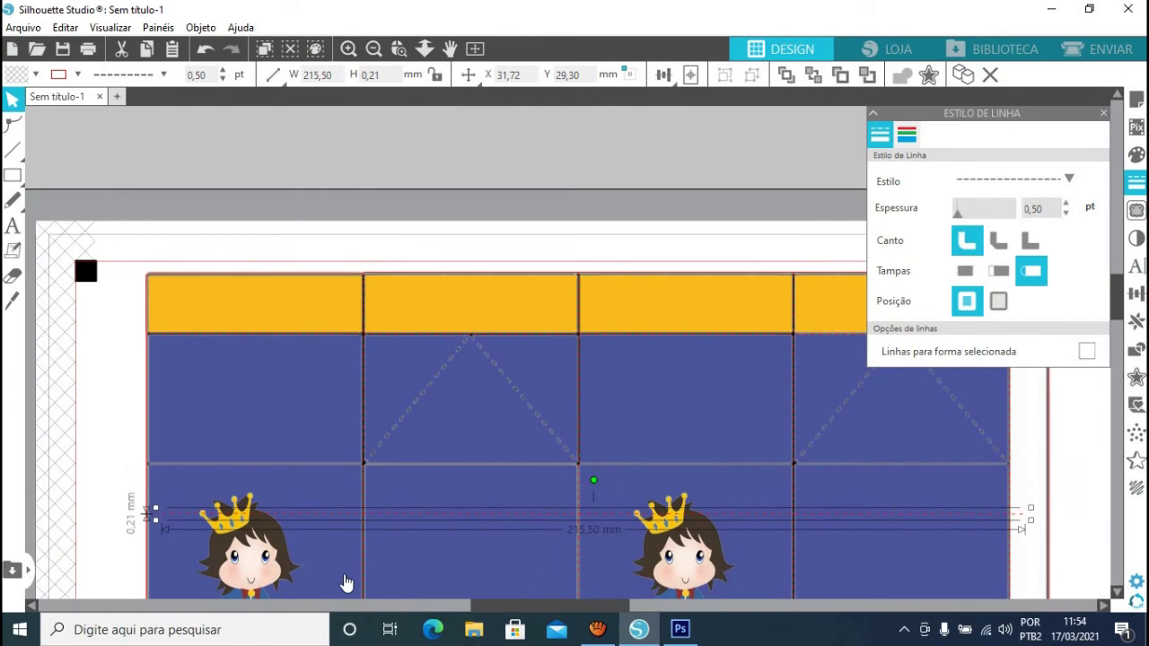
Align the copied horizontal line with the printed fold beneath the triangles at X 27.73 mm, Y 60.60 mm
key(Up)
key(Up)
key(Up)
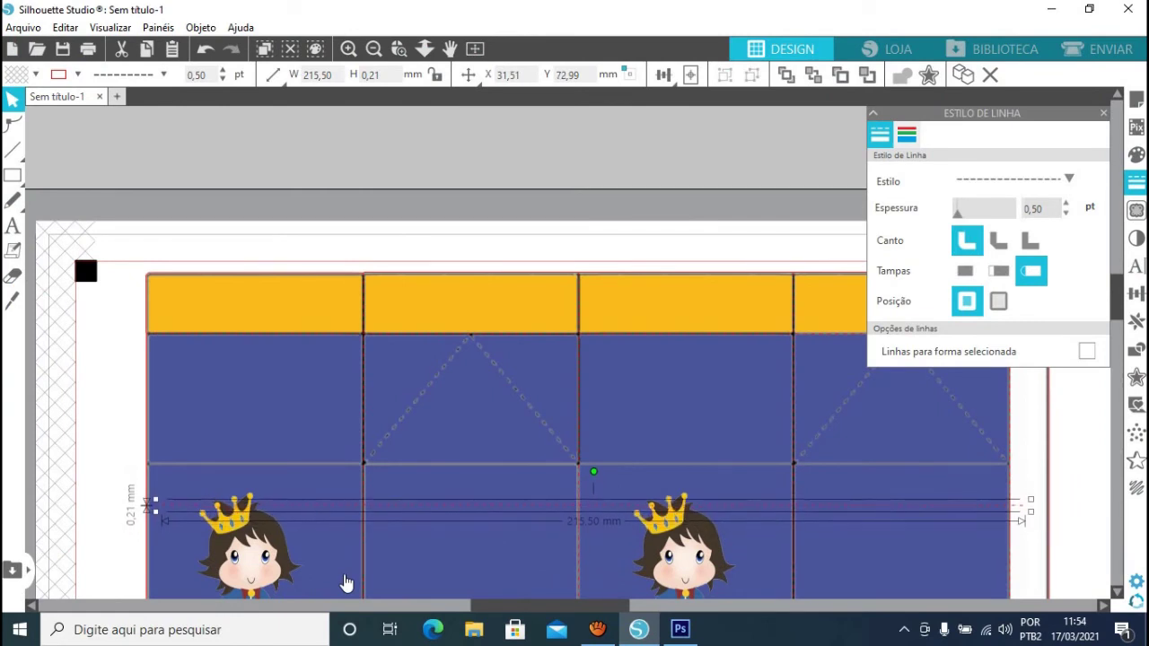
key(Up)
key(Left)
key(Left)
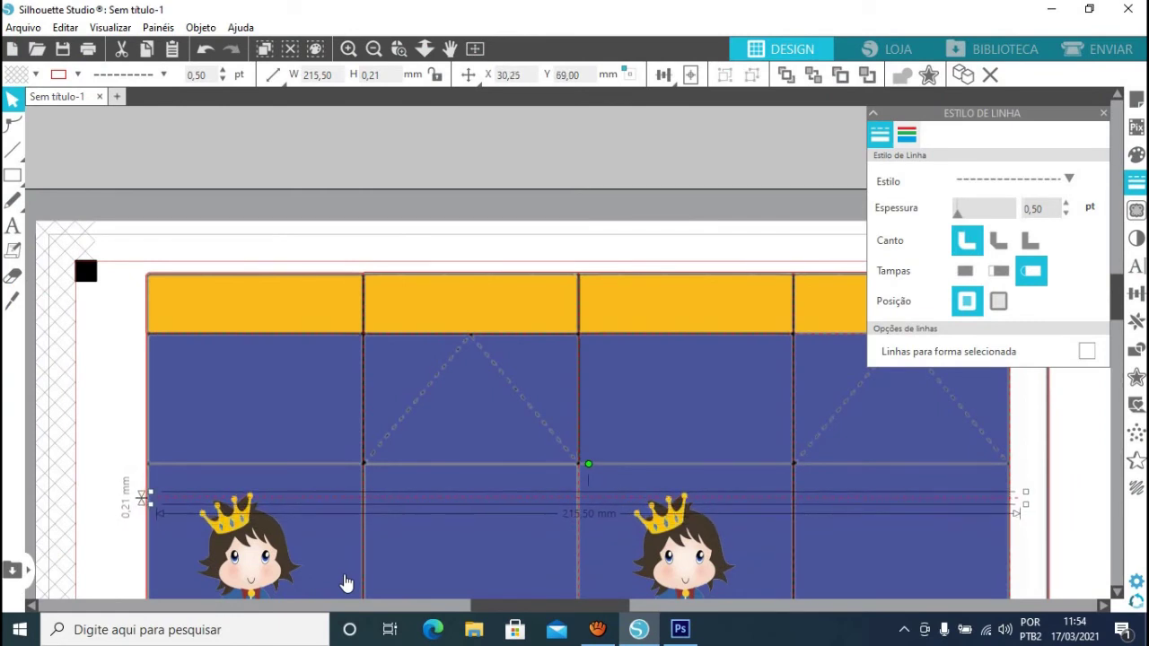
key(Left)
key(Left)
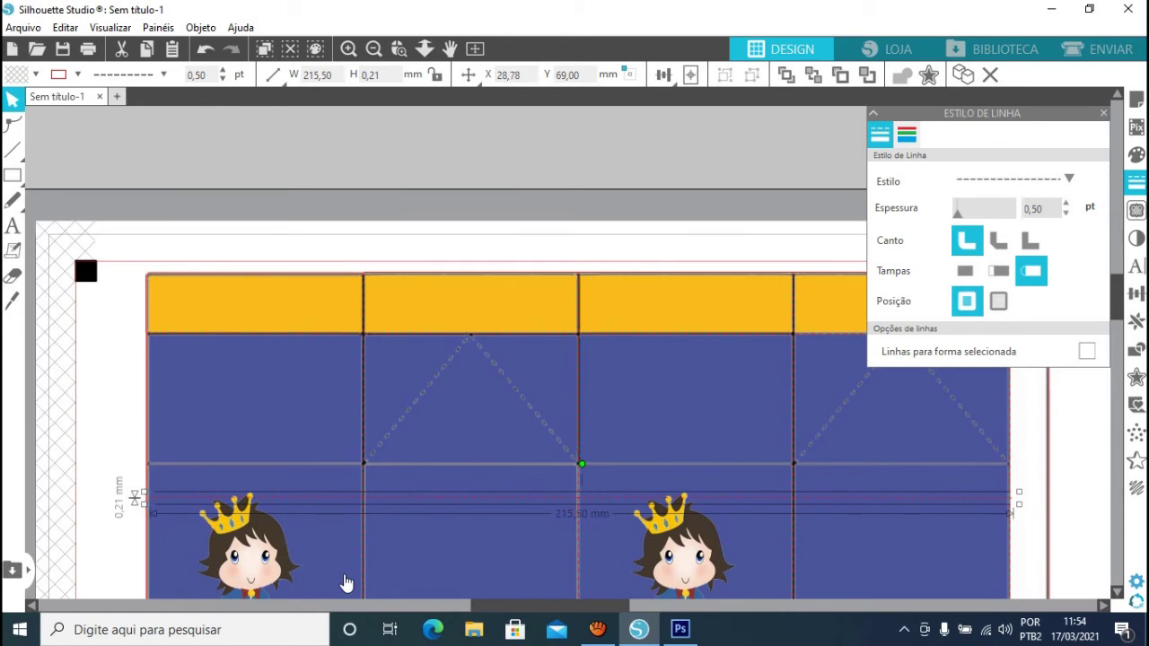
key(Up)
key(Up)
key(Up)
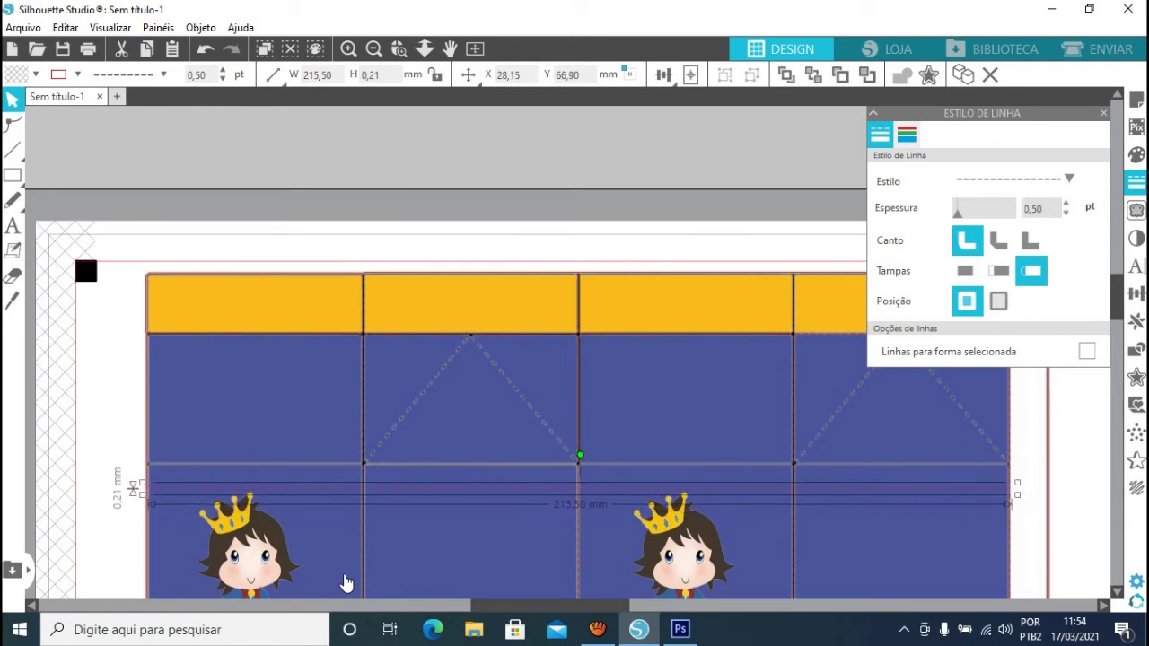
key(Up)
key(Up)
key(Up)
key(Up)
key(Up)
key(Up)
key(Left)
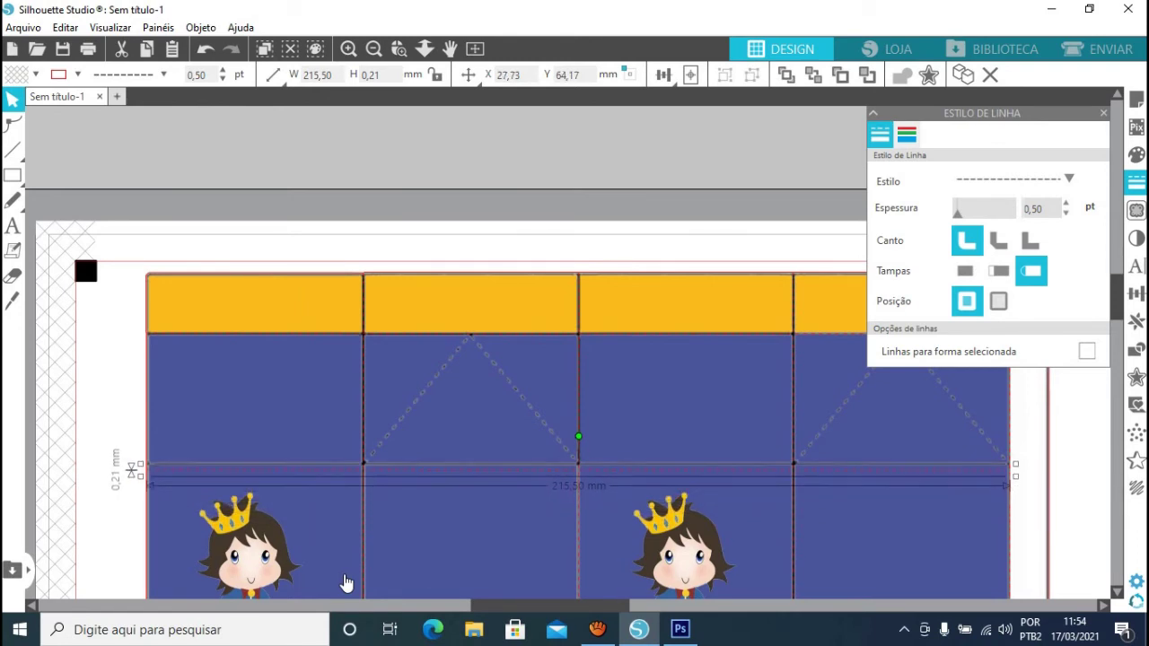
key(Up)
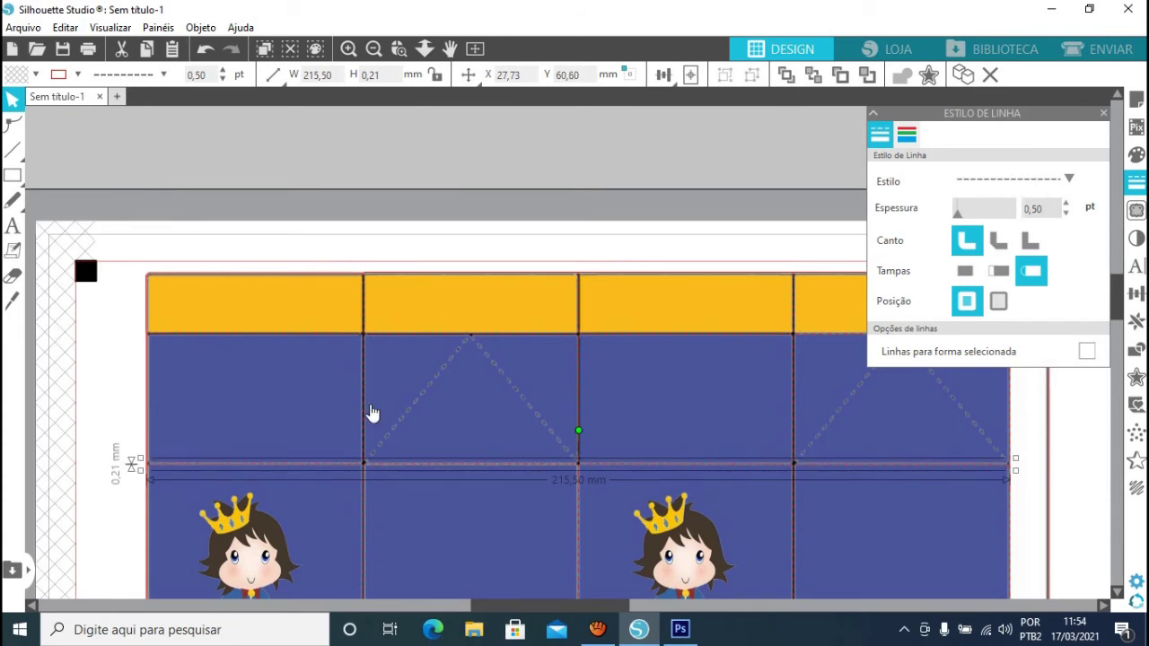
Duplicate the dashed horizontal fold line that lies beneath the triangles
right_click(658, 468)
click(644, 468)
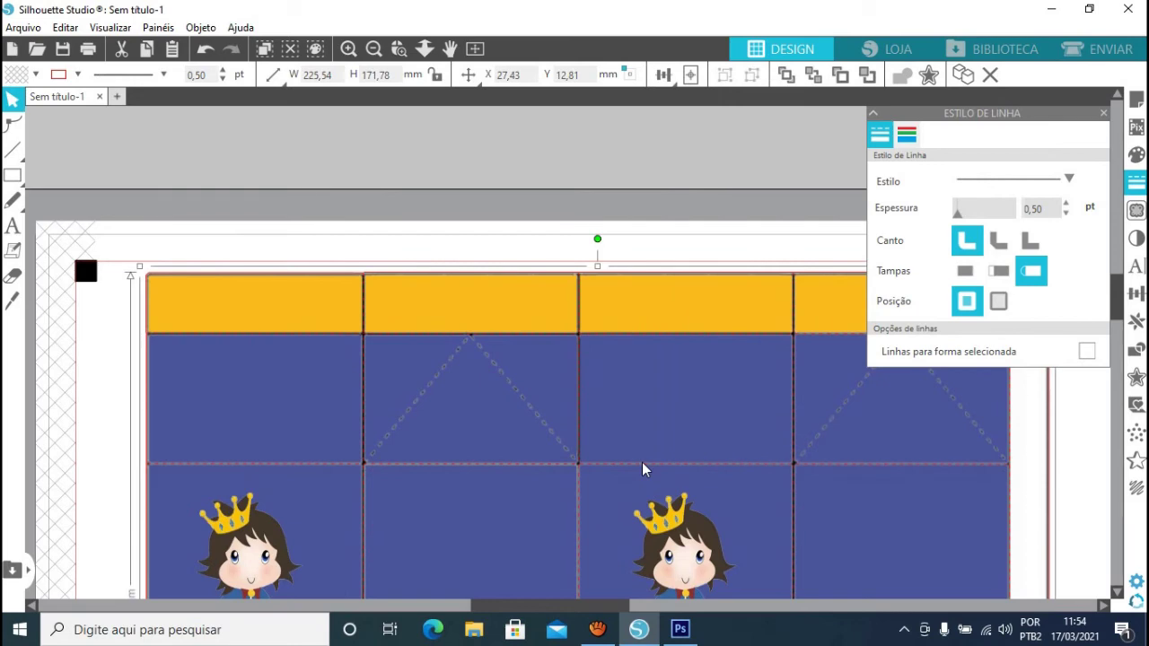
click(736, 206)
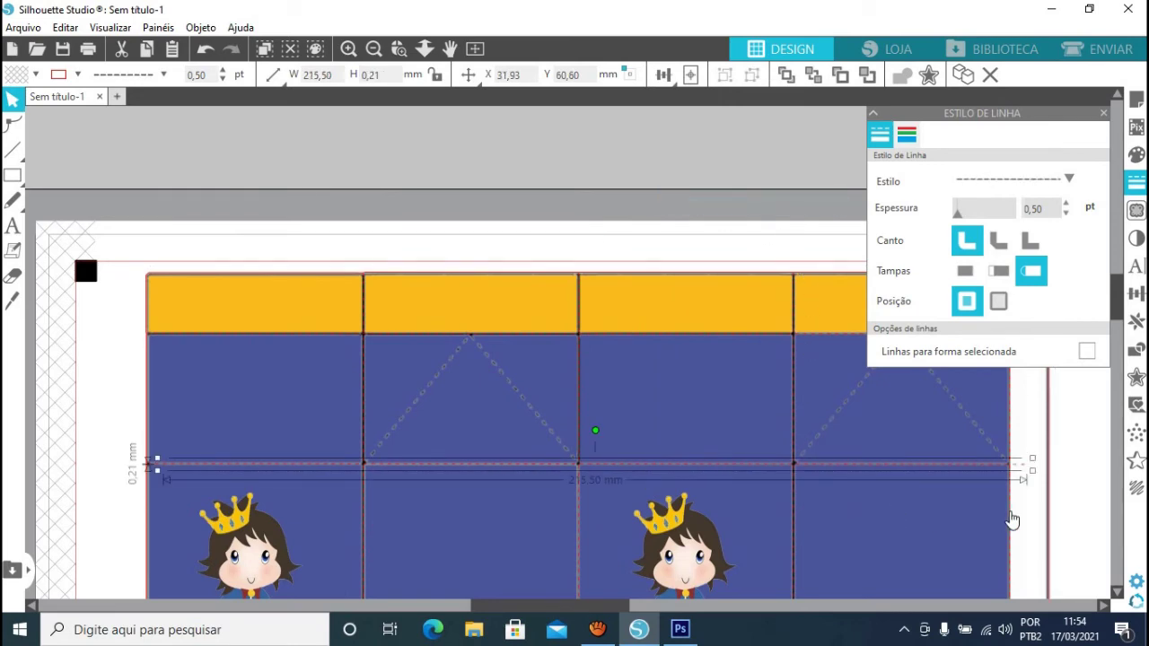
Move the duplicated horizontal line down to the printed fold beneath the striped band
key(Down)
key(Down)
key(Down)
key(Down)
key(Down)
key(Down)
key(Down)
key(Down)
key(Down)
key(Down)
key(Down)
key(Down)
key(Down)
key(Down)
key(Down)
key(Down)
key(Down)
key(Down)
key(Down)
key(Down)
click(1118, 592)
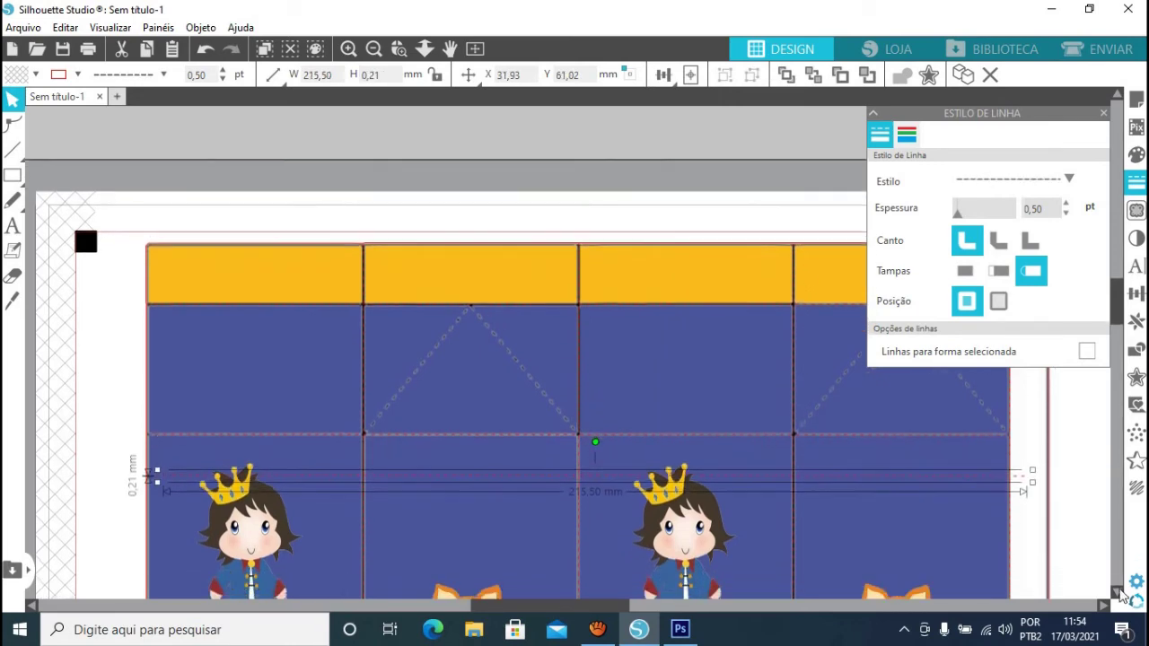
click(1118, 592)
click(1117, 593)
key(Down)
key(Down)
key(Down)
key(Down)
key(Down)
key(Down)
key(Down)
key(Down)
click(1117, 593)
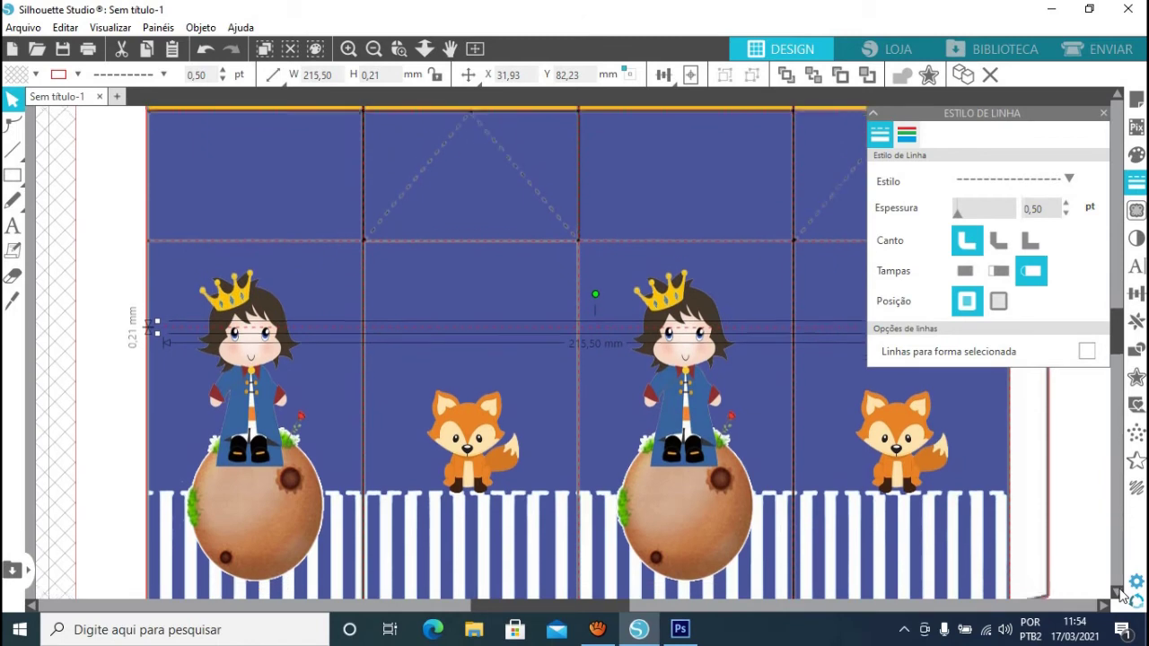
key(Down)
key(Down)
key(Down)
key(Down)
key(Down)
key(Down)
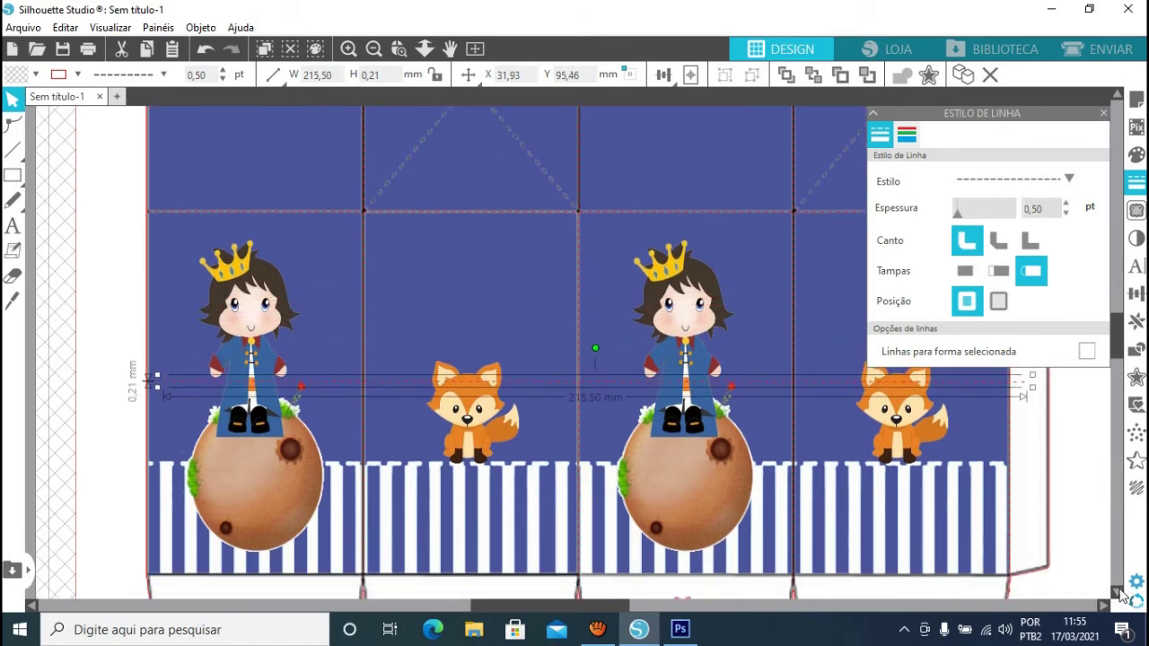
key(Down)
key(Down)
key(Down)
key(Down)
key(Down)
key(Down)
key(Down)
key(Down)
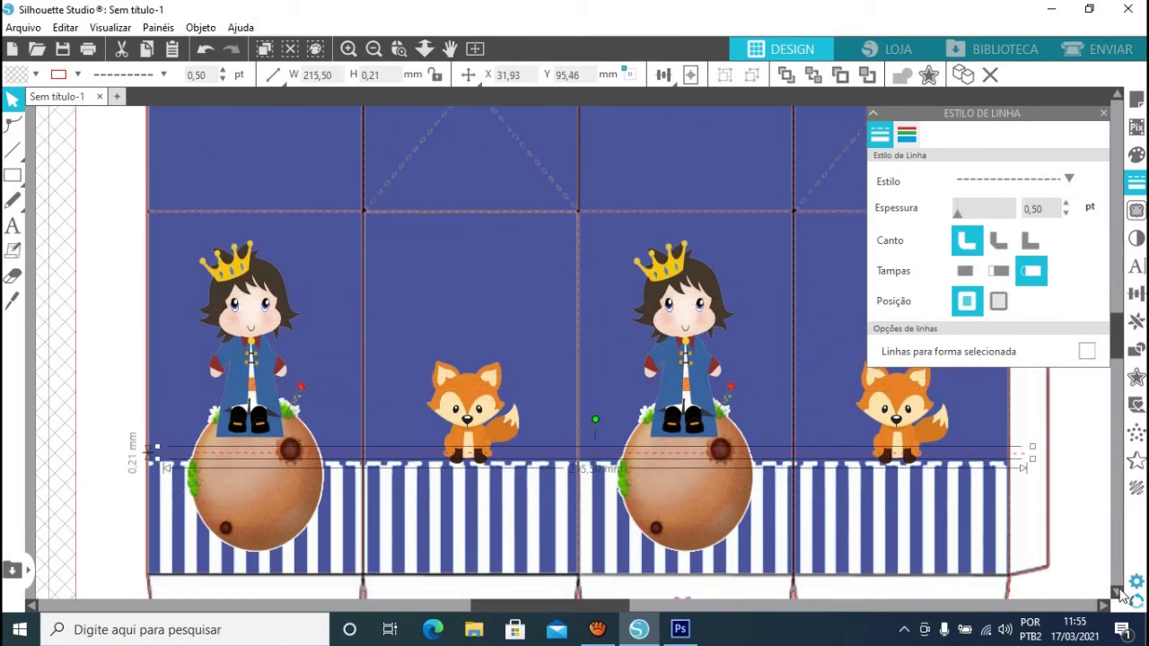
key(Down)
key(Down)
key(Down)
key(Down)
key(Down)
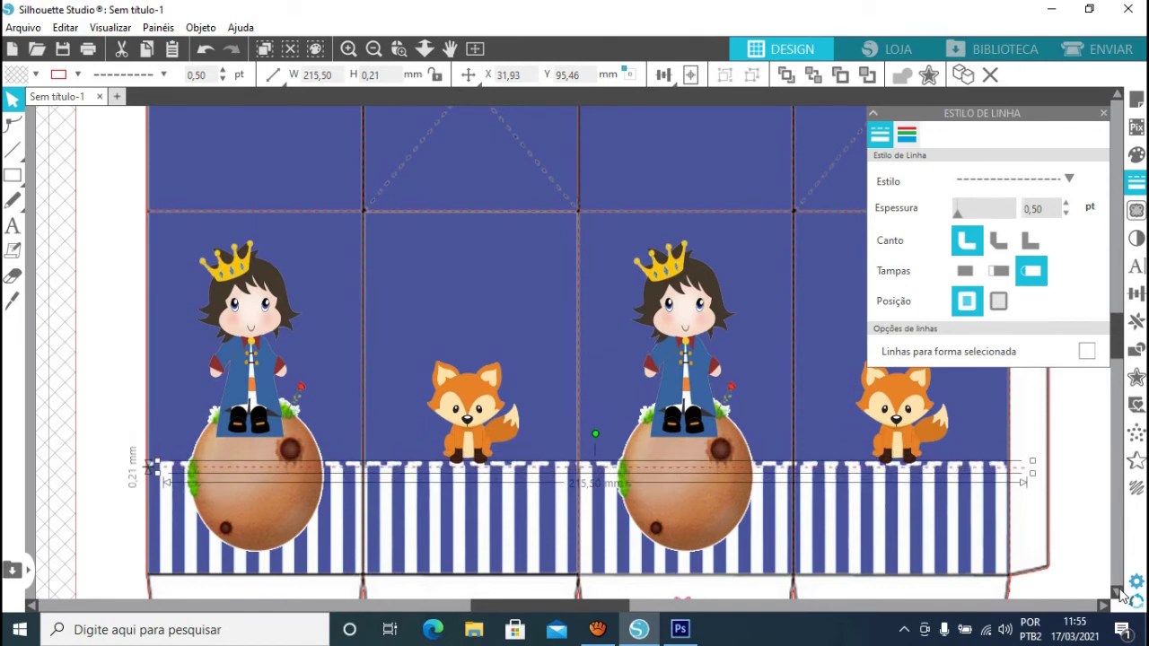
key(Down)
key(Down)
key(Down)
key(Down)
key(Down)
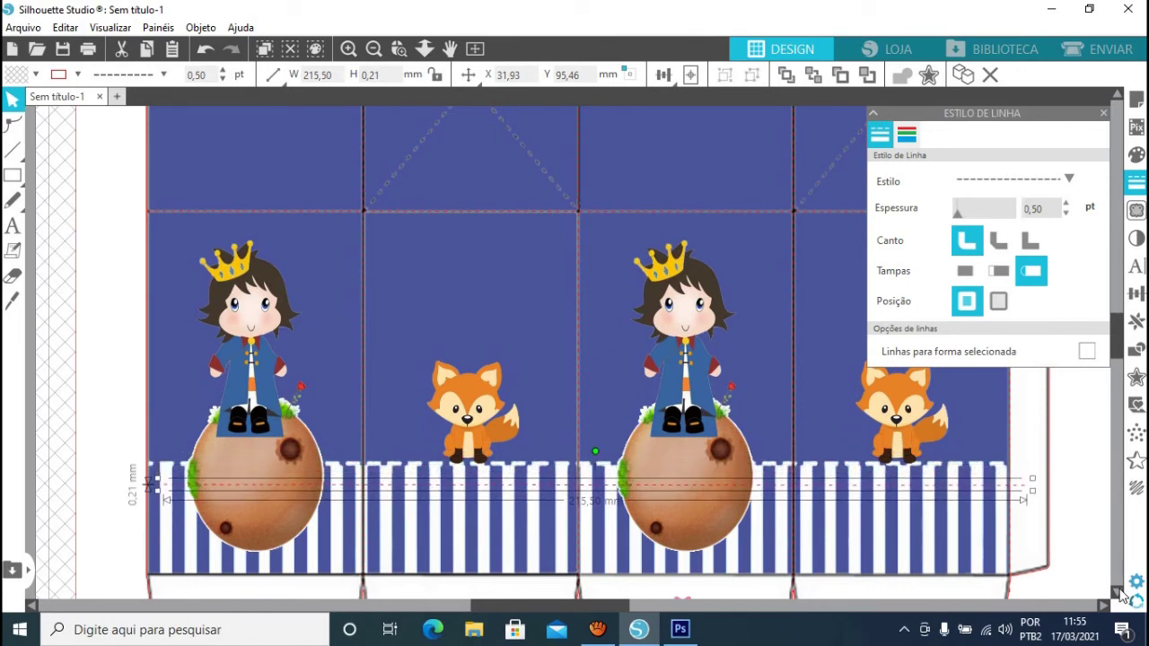
key(Down)
key(Down)
key(Down)
Draw the first triangle's left diagonal fold line, about 26.89 × 31.93 mm, with 0.50 pt thickness and the short-dashed style
drag(1120, 338, 1120, 303)
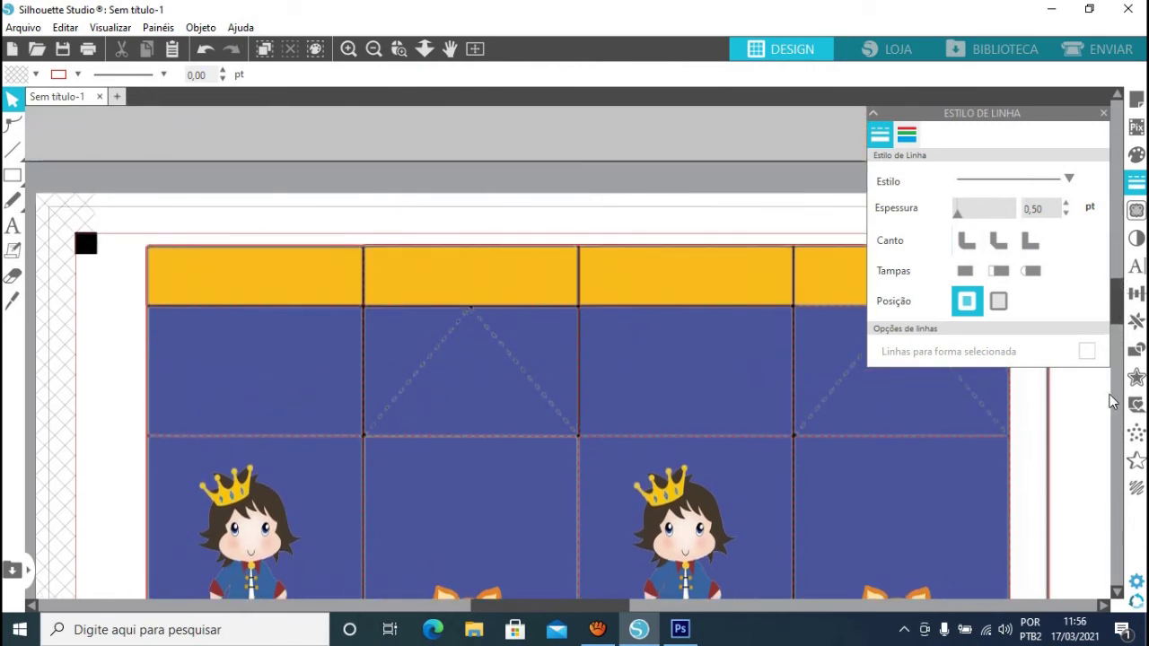
drag(1121, 309, 1120, 304)
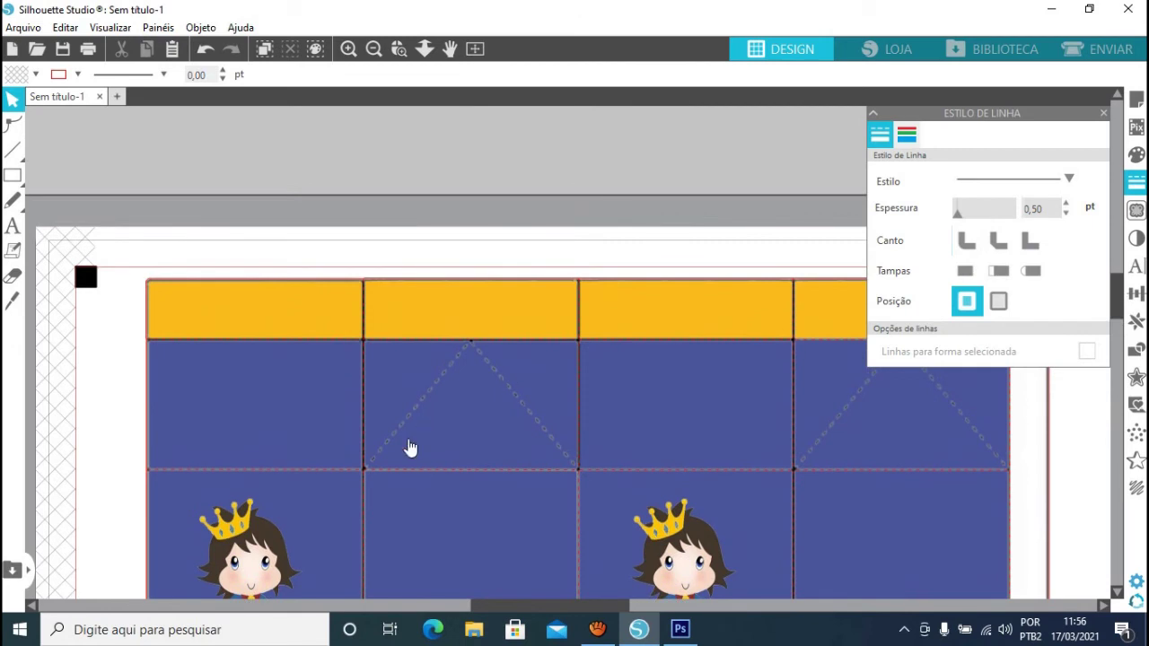
click(18, 155)
click(16, 154)
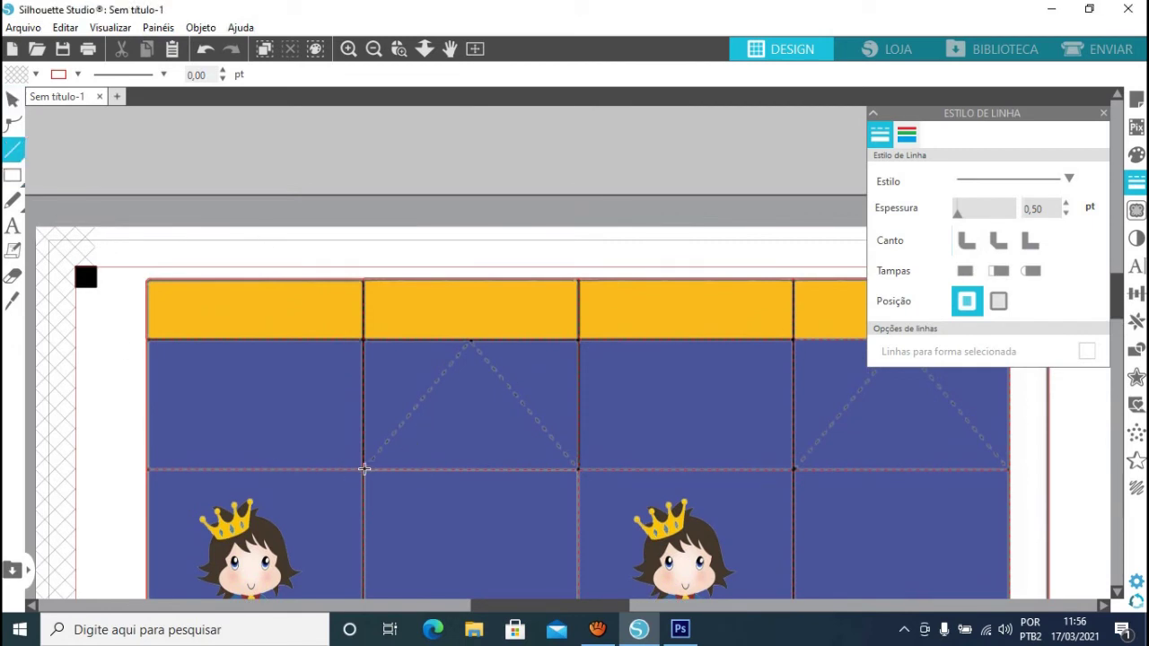
drag(364, 469, 471, 340)
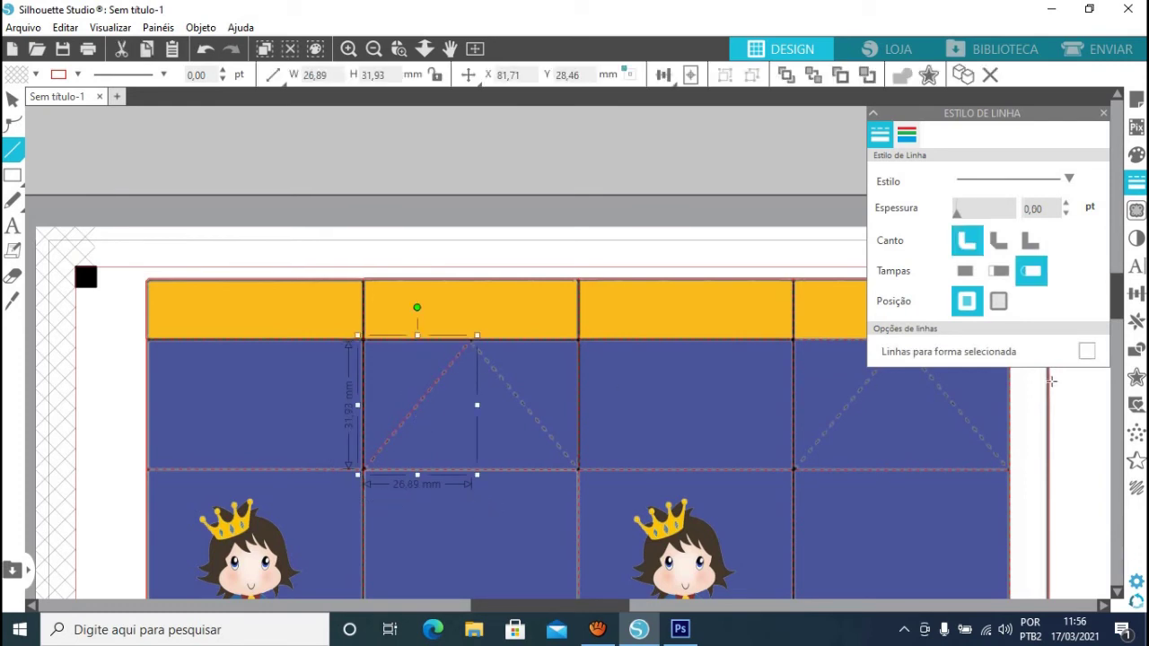
click(1067, 203)
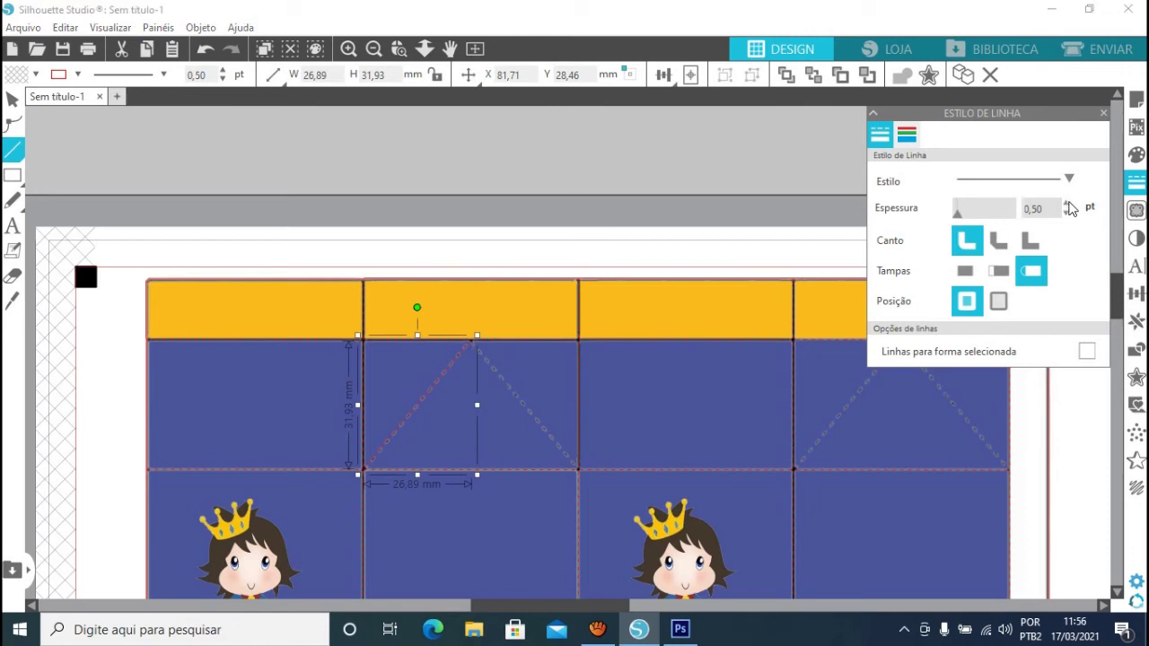
click(1066, 179)
click(1031, 239)
Draw the first triangle's right diagonal fold line, about 26.89 × 31.51 mm, with 0.50 pt thickness and the short-dashed style
drag(578, 468, 469, 342)
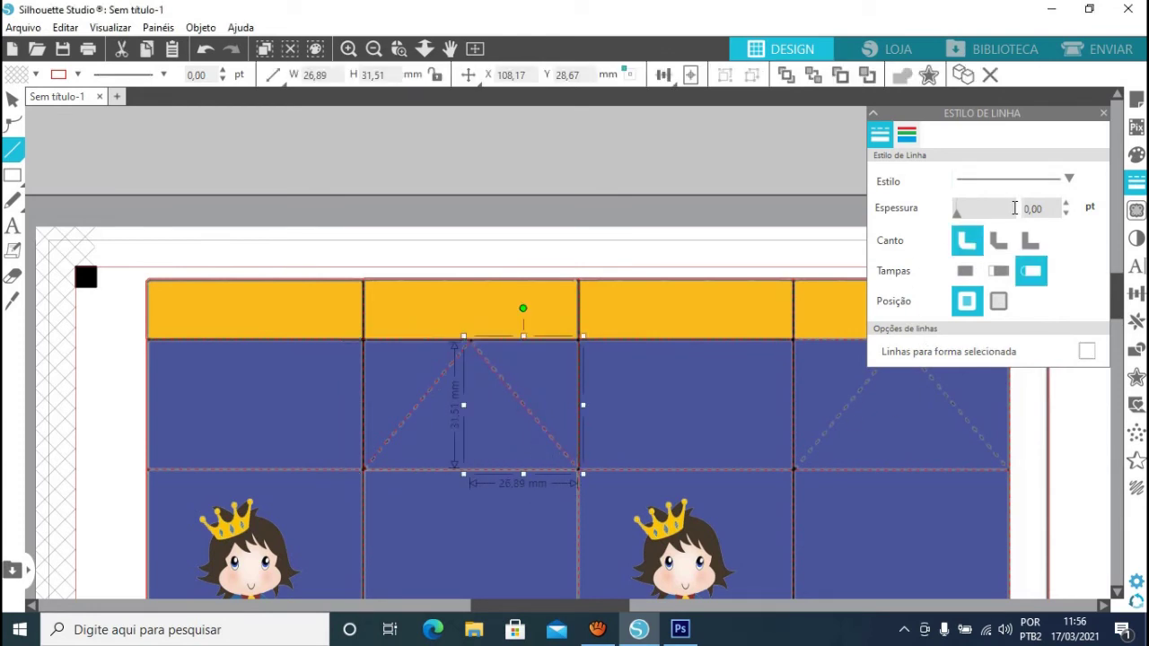
click(1066, 203)
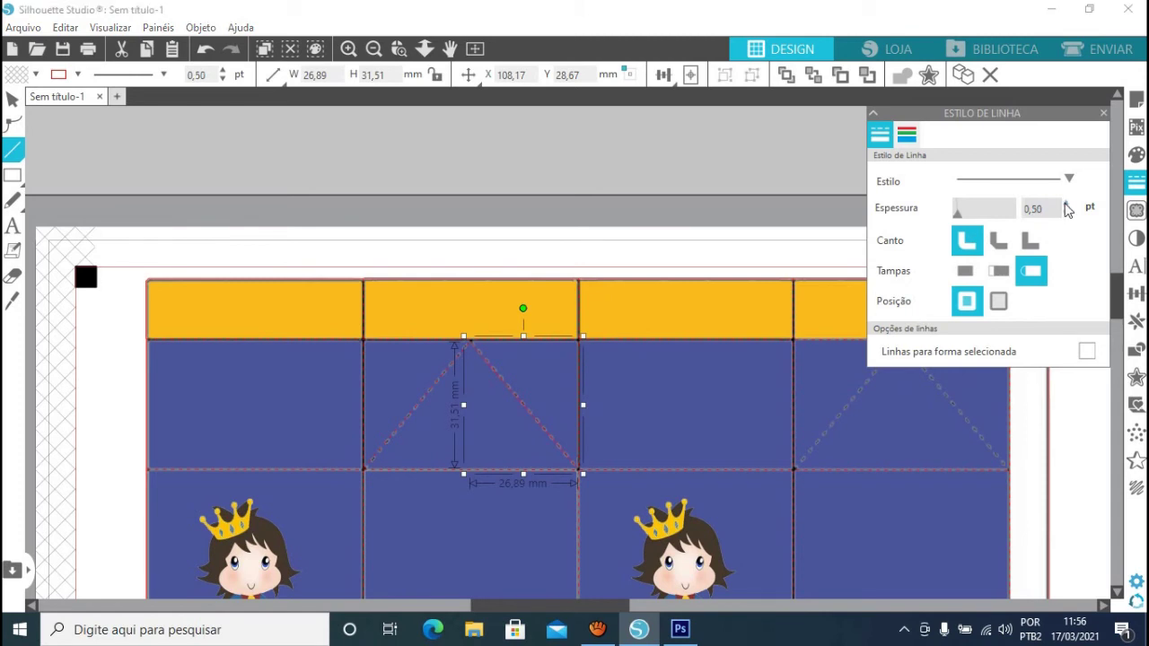
click(1032, 179)
click(1030, 271)
Rotate the first triangle's left diagonal slightly so it follows the printed dashes
key(ctrl+plus)
key(ctrl+plus)
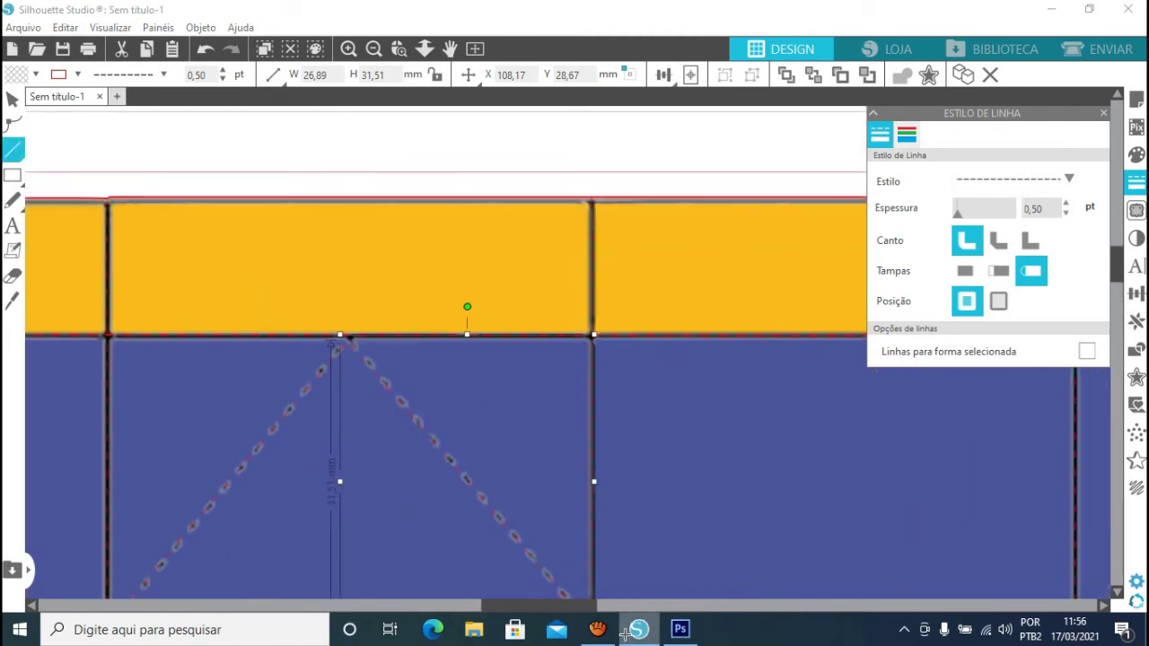
drag(565, 607, 540, 611)
drag(1119, 269, 1121, 274)
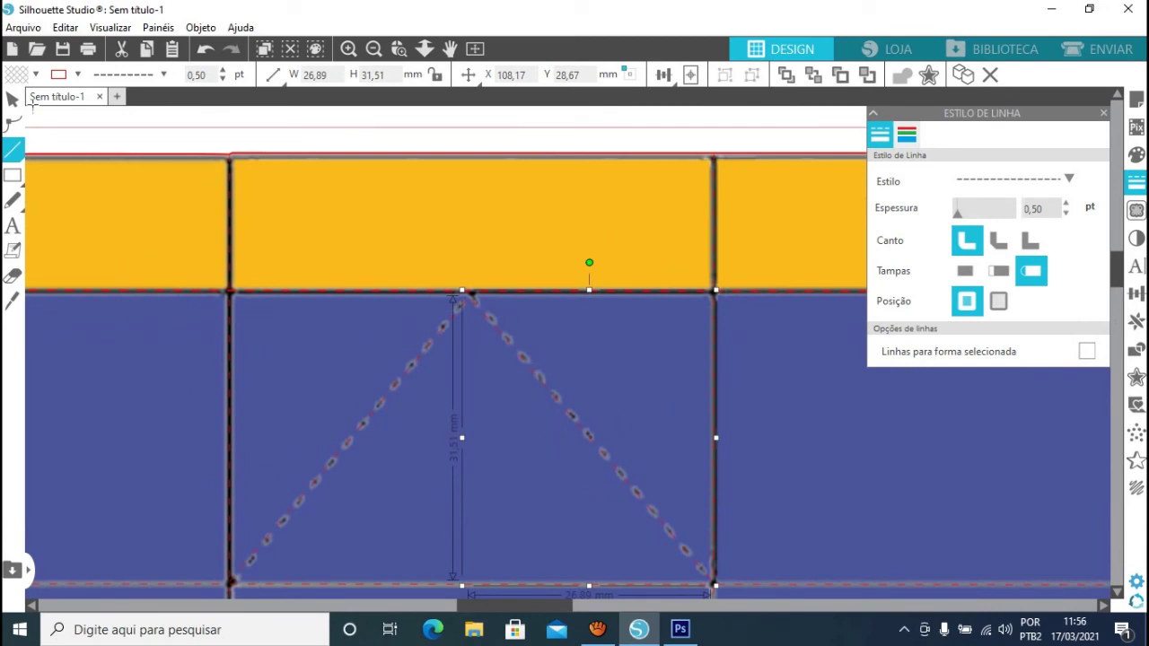
click(12, 99)
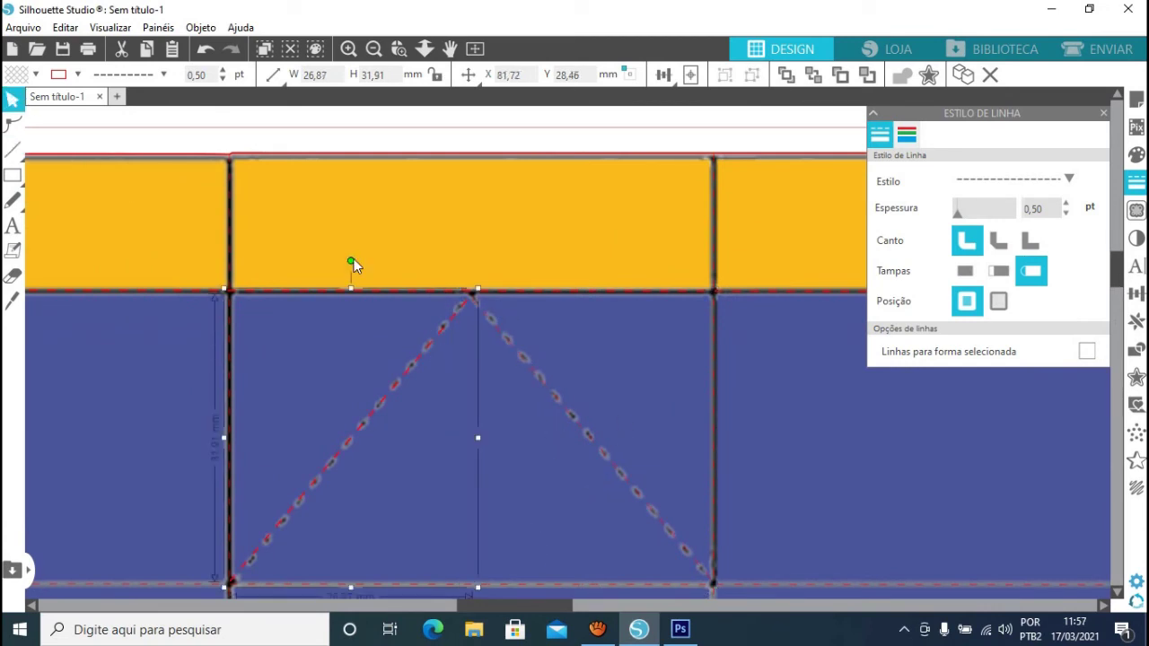
drag(354, 258, 351, 257)
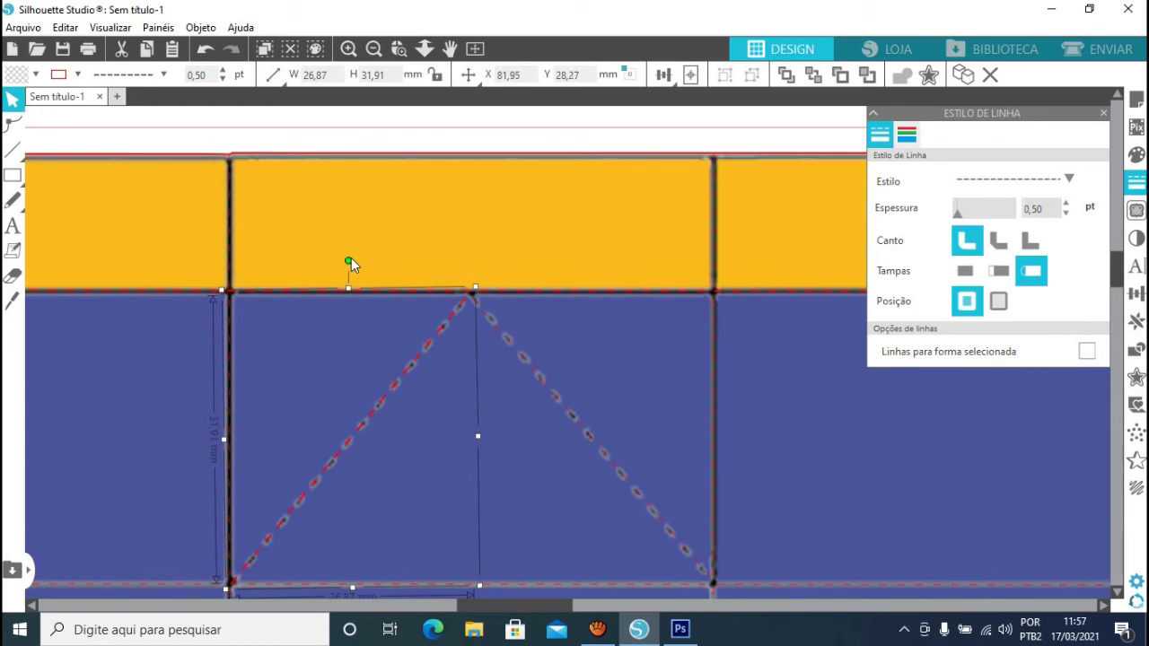
click(559, 406)
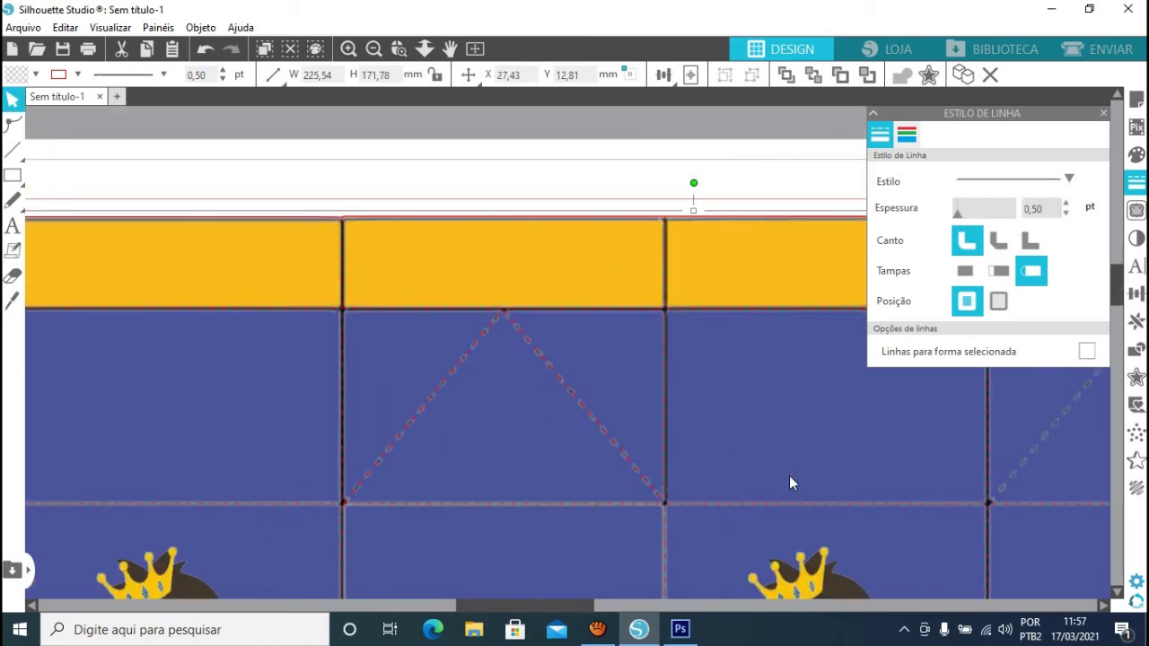
click(468, 350)
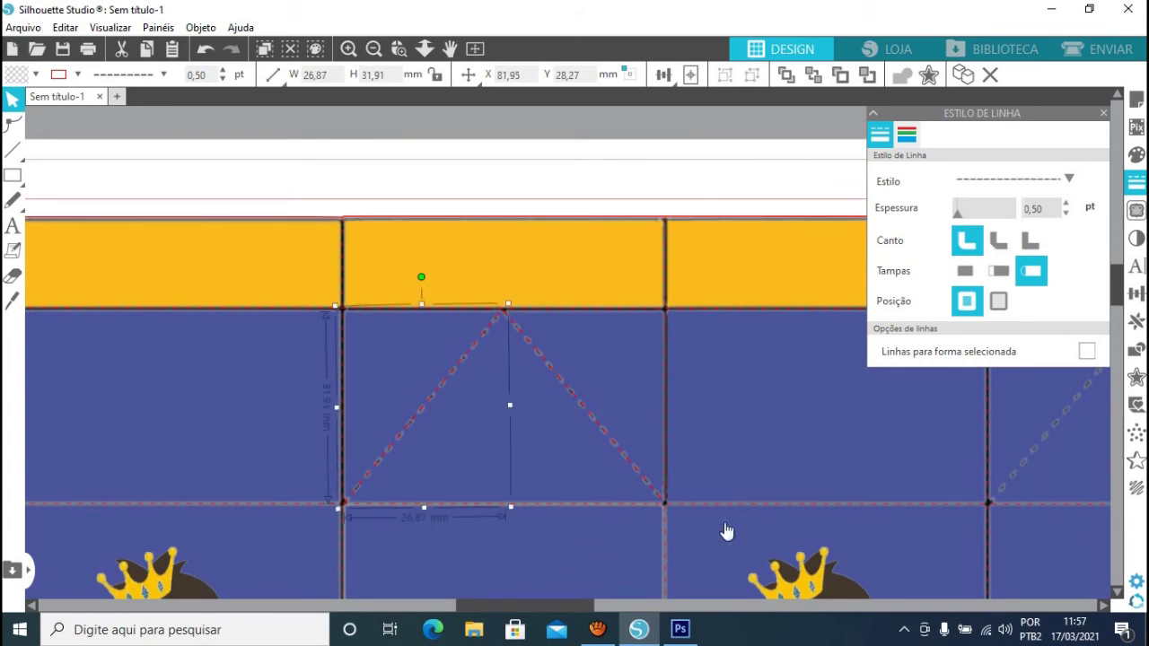
Draw the second triangle's left diagonal fold line, about 26.47 × 31.79 mm, with 0.50 pt thickness and the short-dashed style
drag(553, 608, 711, 593)
click(13, 148)
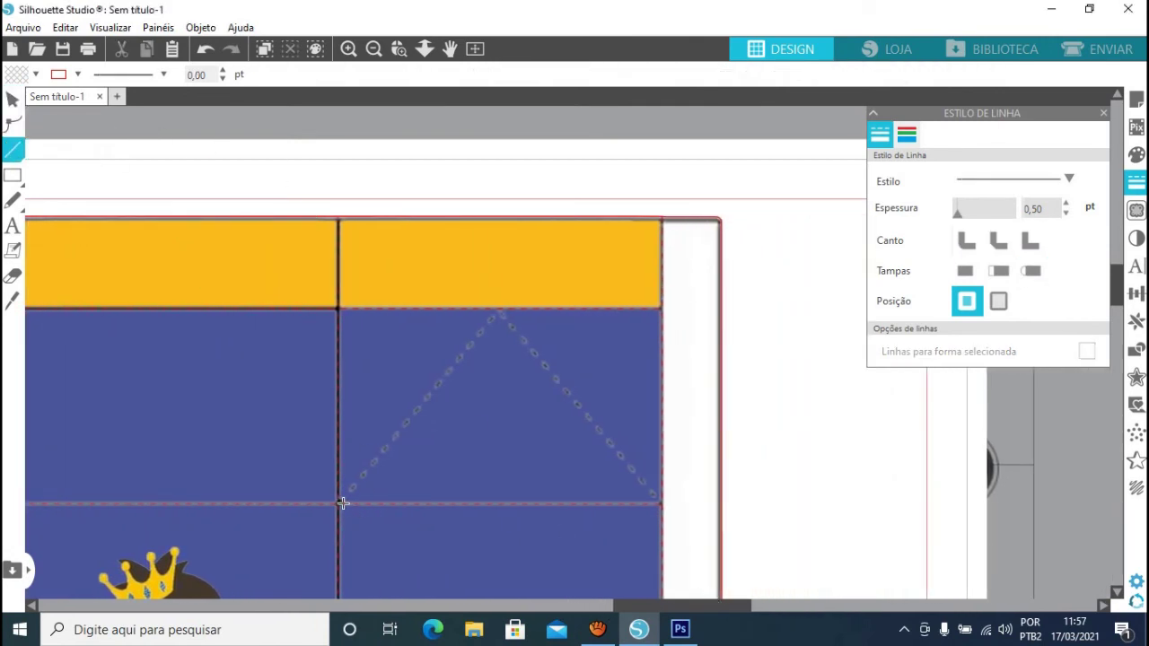
drag(338, 504, 504, 308)
click(1068, 179)
click(1061, 225)
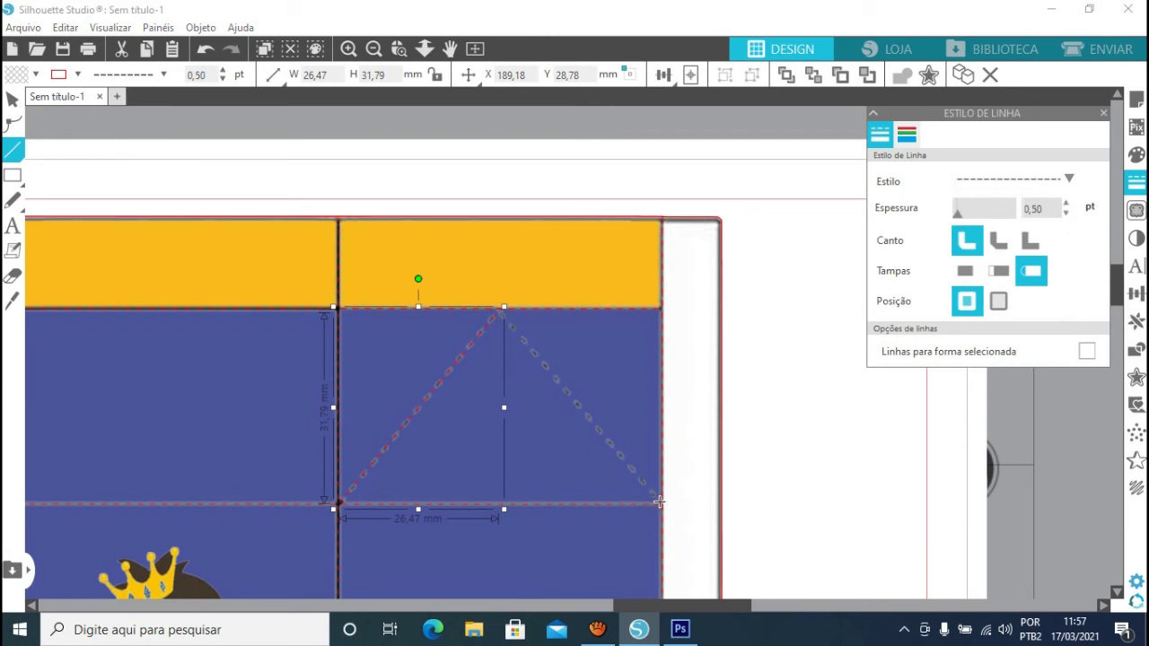
Draw the second triangle's right diagonal fold line, about 26.61 × 31.51 mm, with the short-dashed style and 0.50 pt thickness
drag(660, 502, 499, 312)
click(1069, 182)
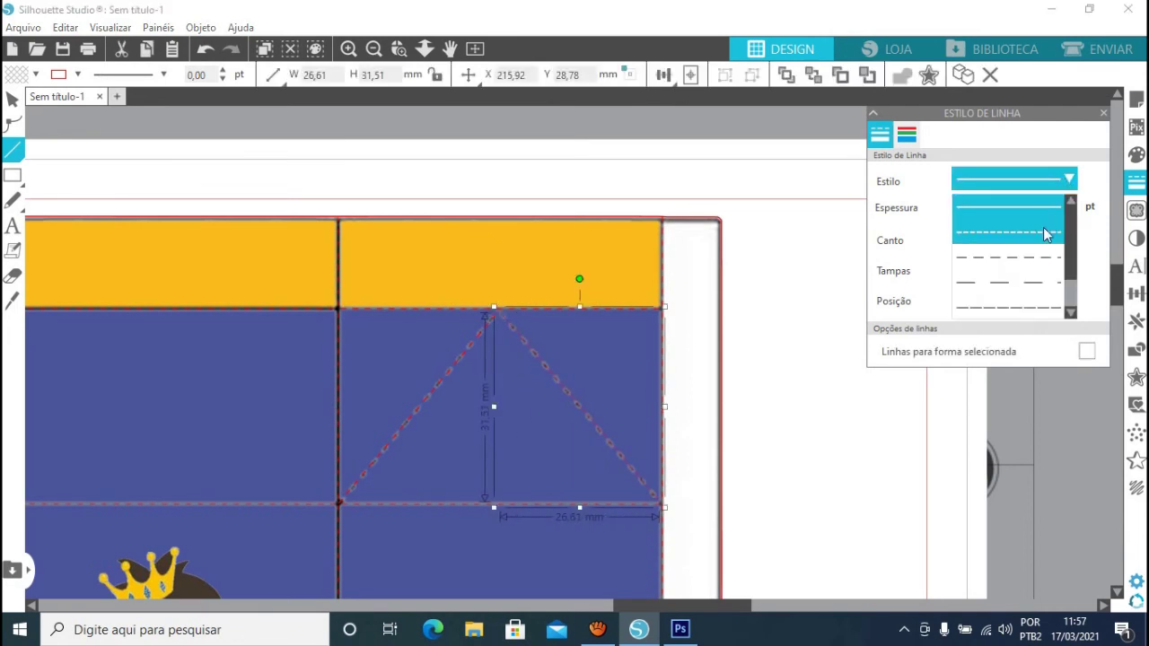
click(1044, 235)
click(1068, 204)
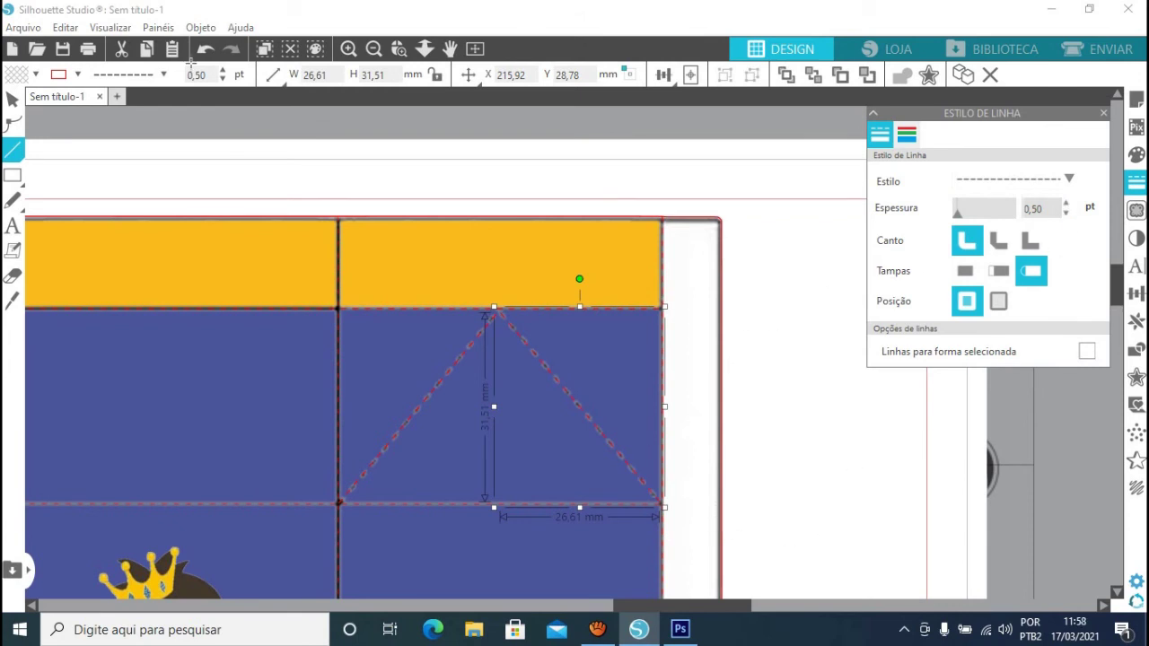
click(13, 99)
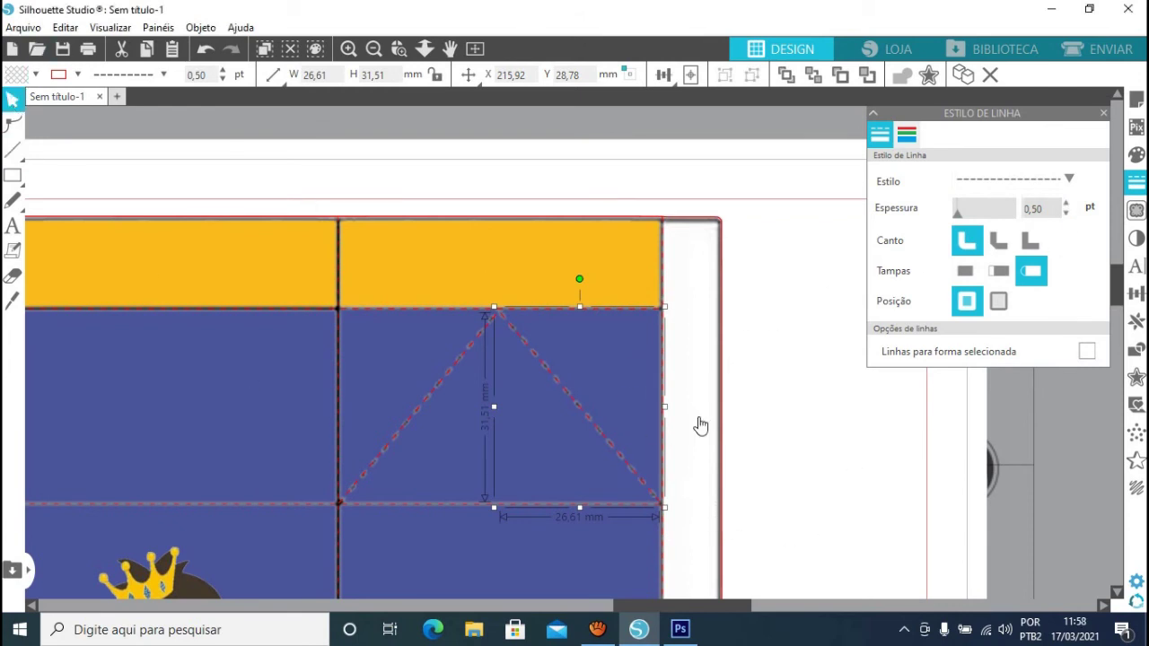
Inspect the second triangle's fold lines up close and preview the template's cut lines in the send view
key(ctrl+plus)
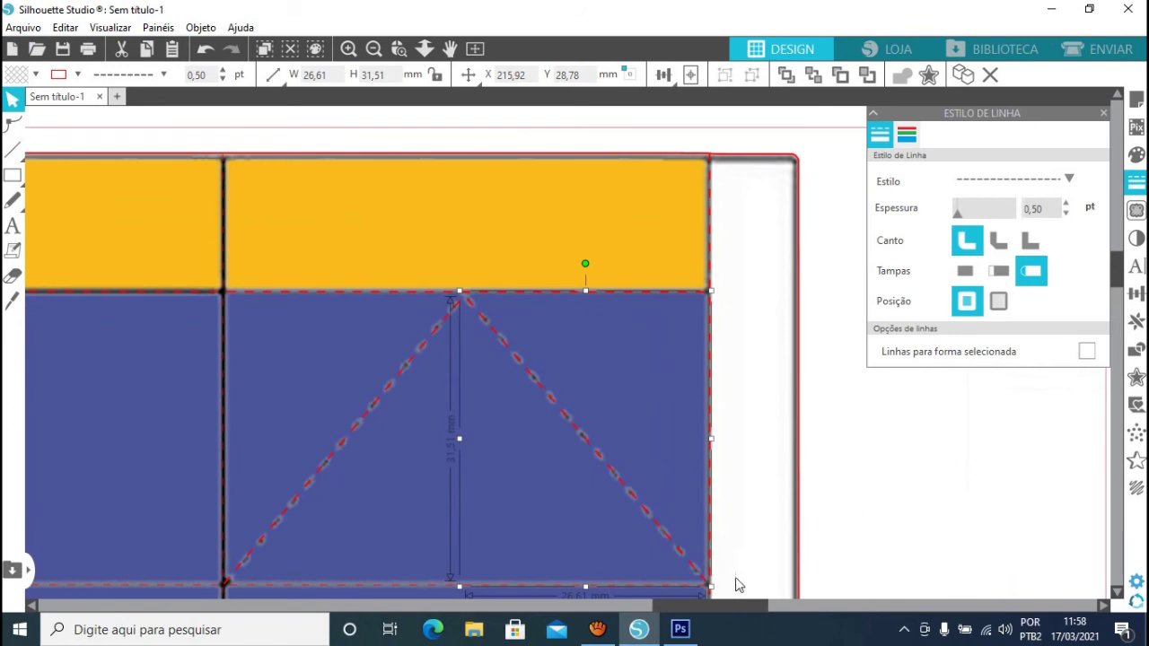
click(754, 480)
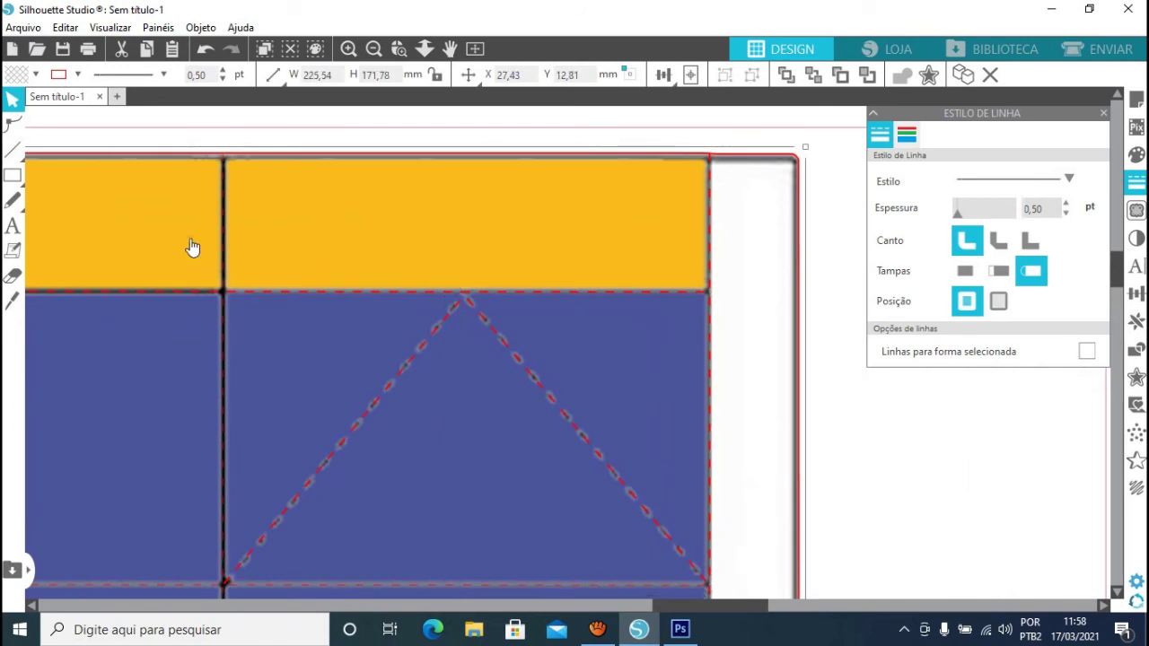
scroll(739, 355, down, 2)
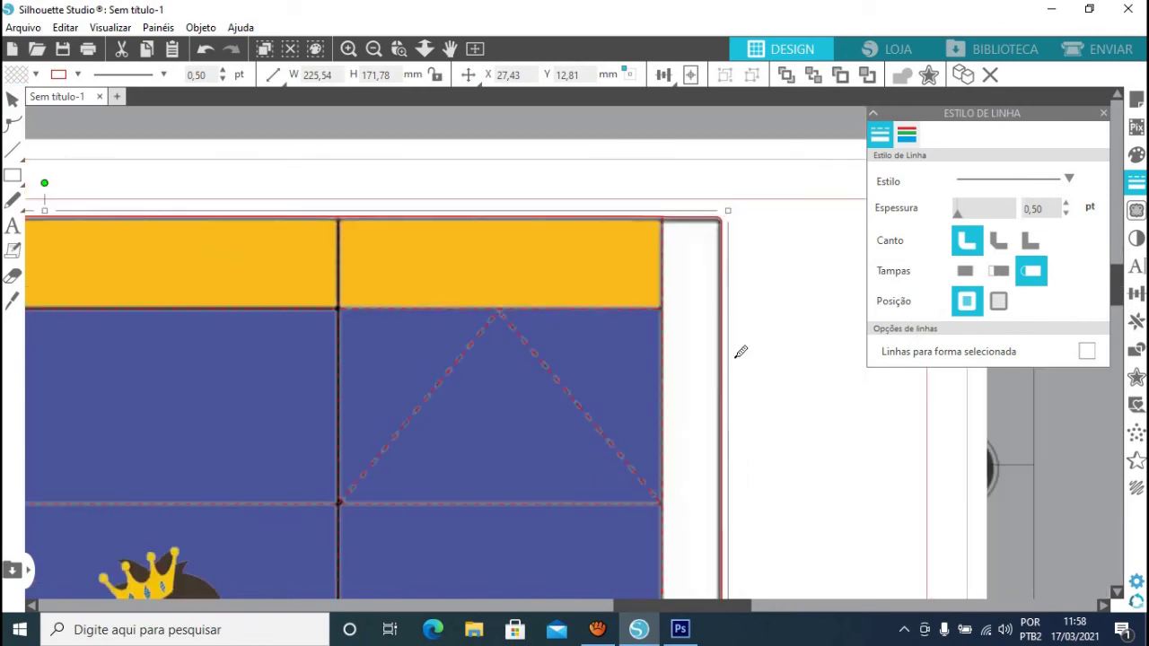
click(1119, 49)
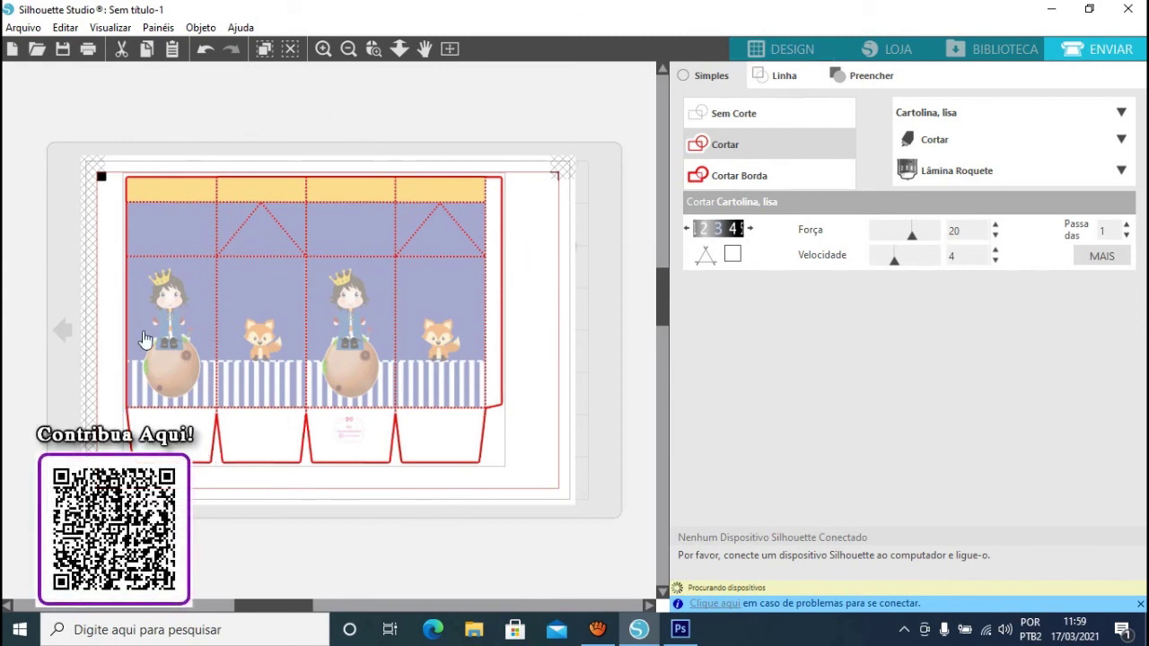
Return to the design view and group the printed template with its outline and all fold lines
click(797, 56)
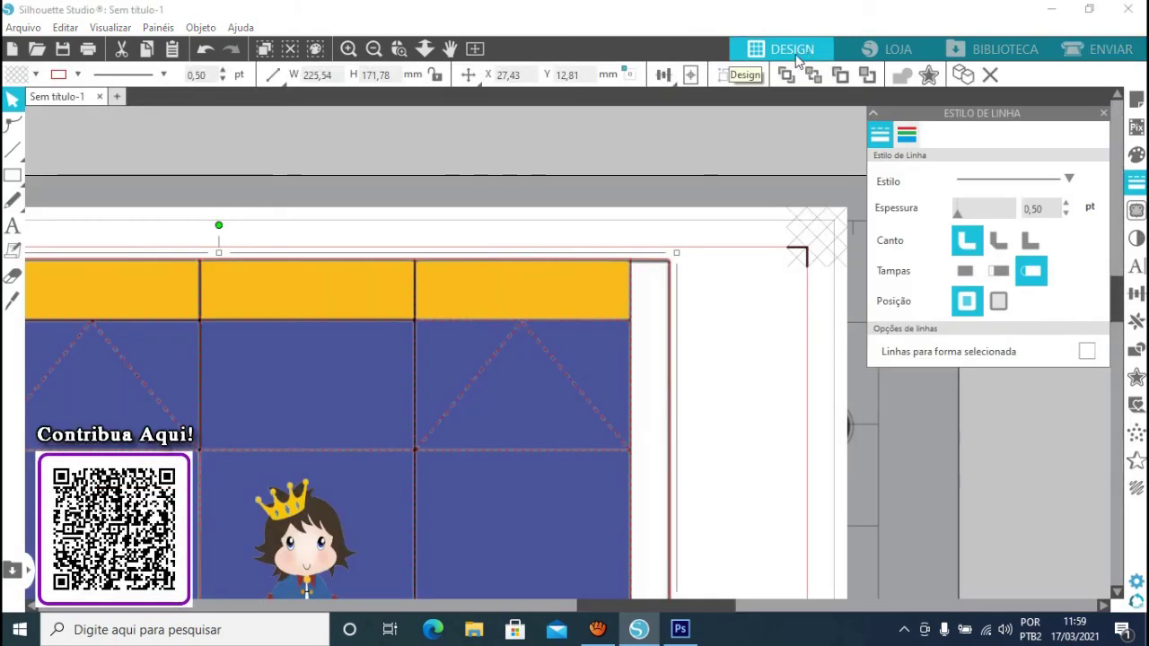
scroll(836, 102, down, 3)
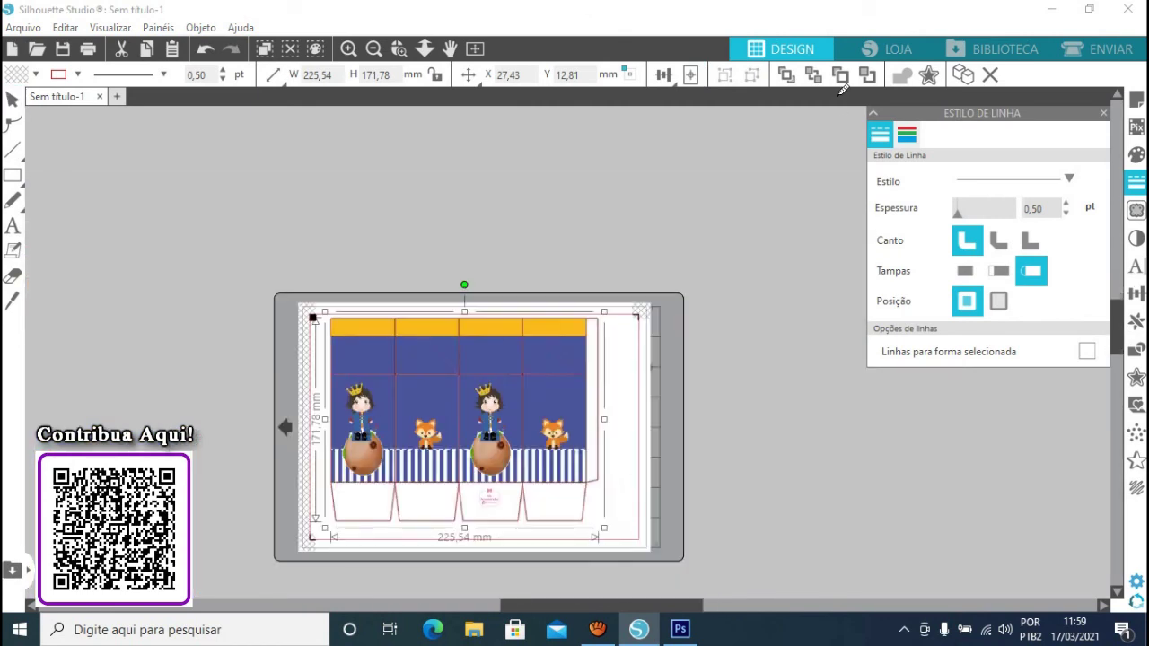
click(296, 305)
drag(249, 274, 620, 546)
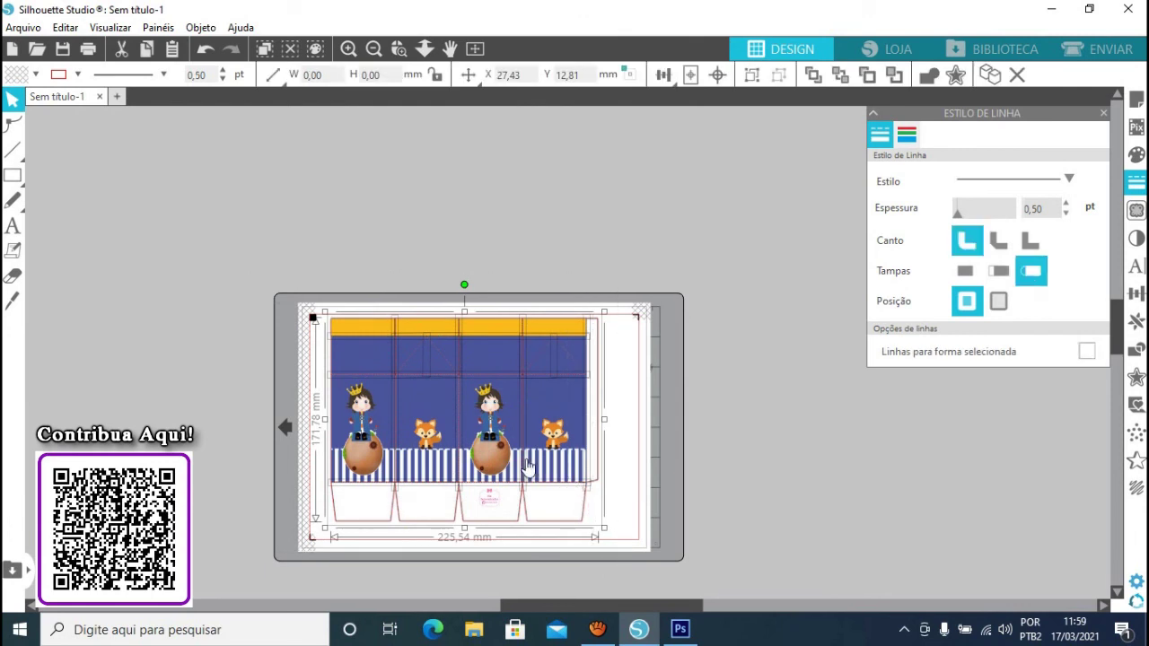
right_click(529, 466)
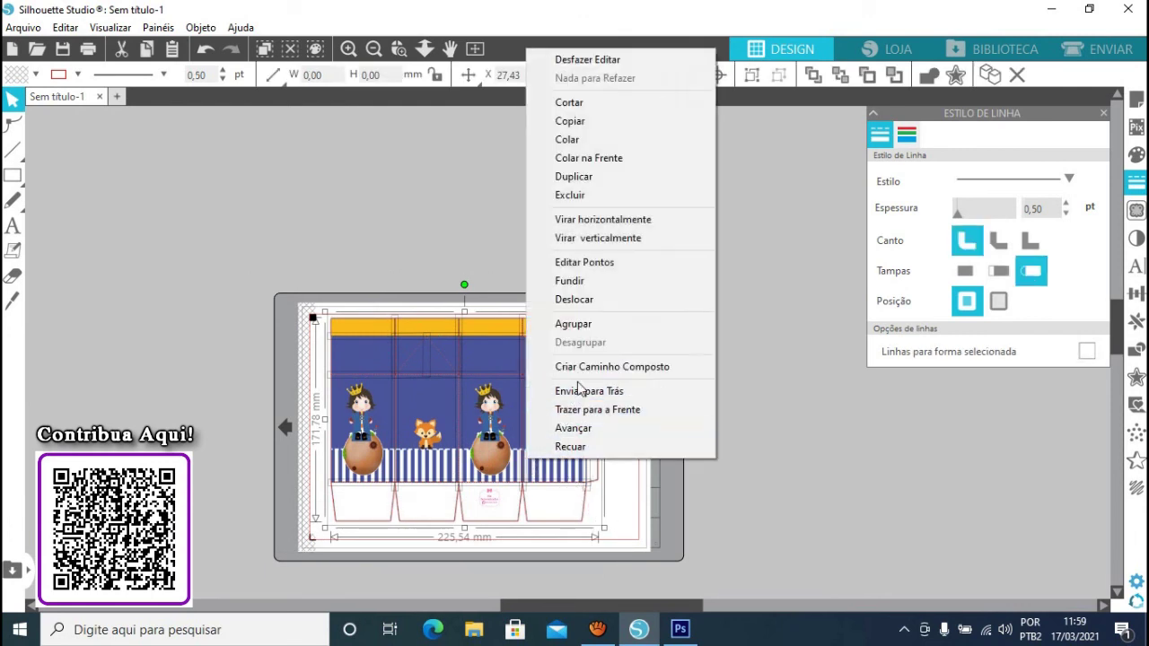
click(607, 326)
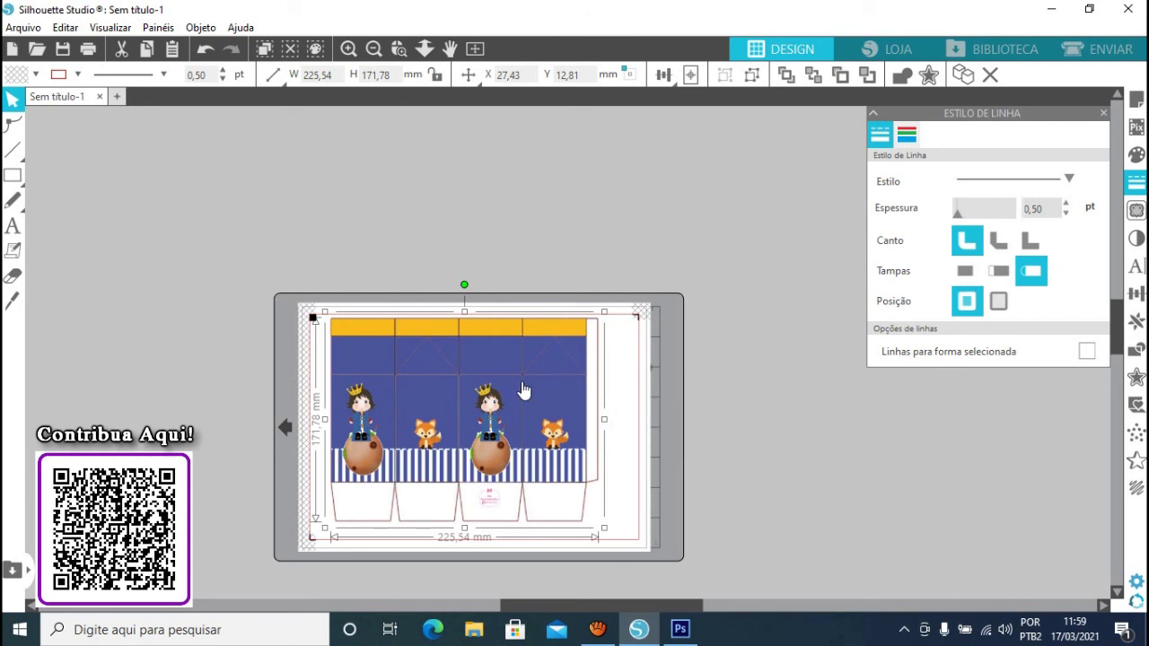
Place the grouped template at X 36.65, Y 16.36 mm, enlarge it to 233.38 × 177.75 mm, and check its cut-line preview
drag(525, 384, 552, 418)
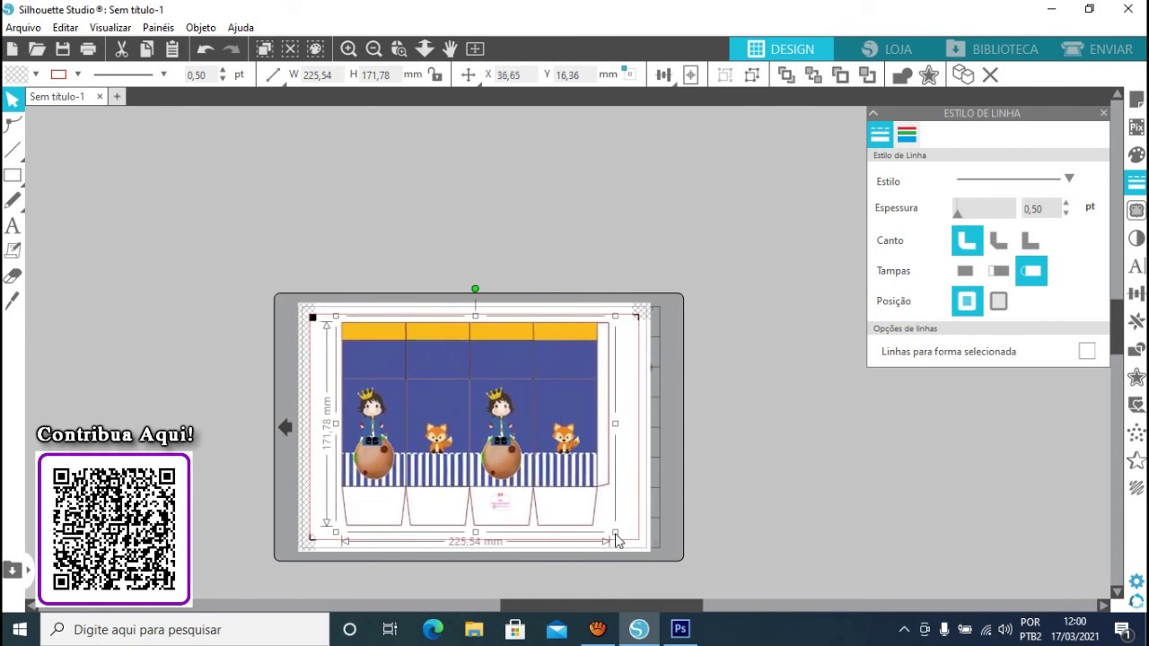
mouse_move(616, 535)
mouse_down()
mouse_move(584, 523)
mouse_move(503, 449)
mouse_move(443, 428)
mouse_move(632, 539)
mouse_up()
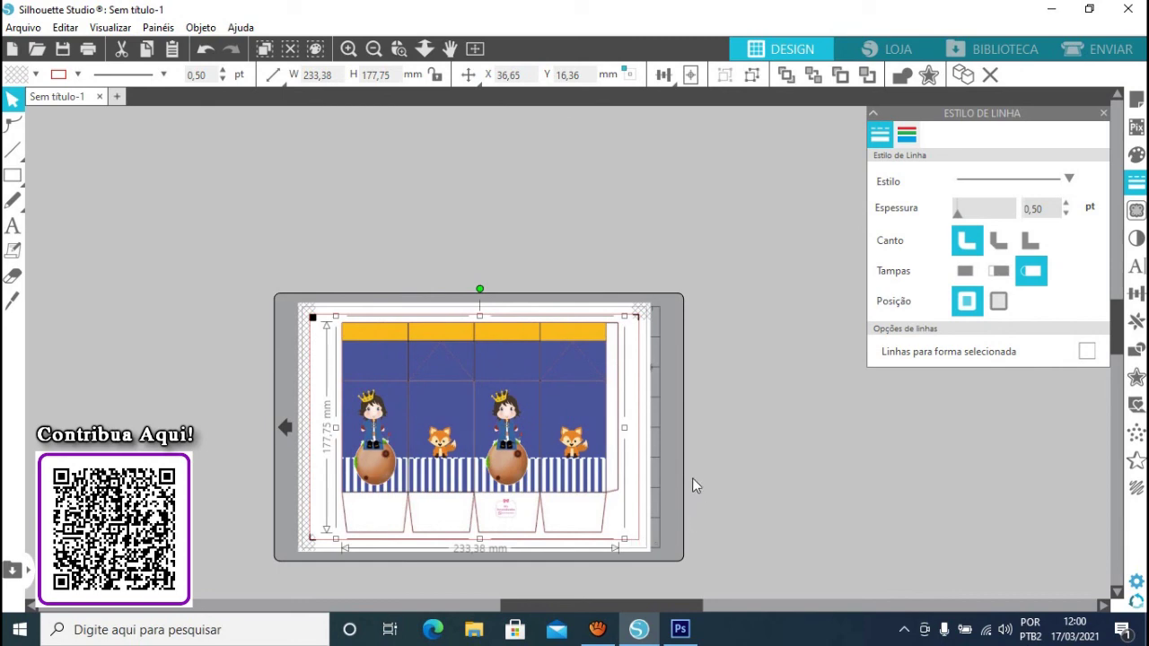
click(1091, 50)
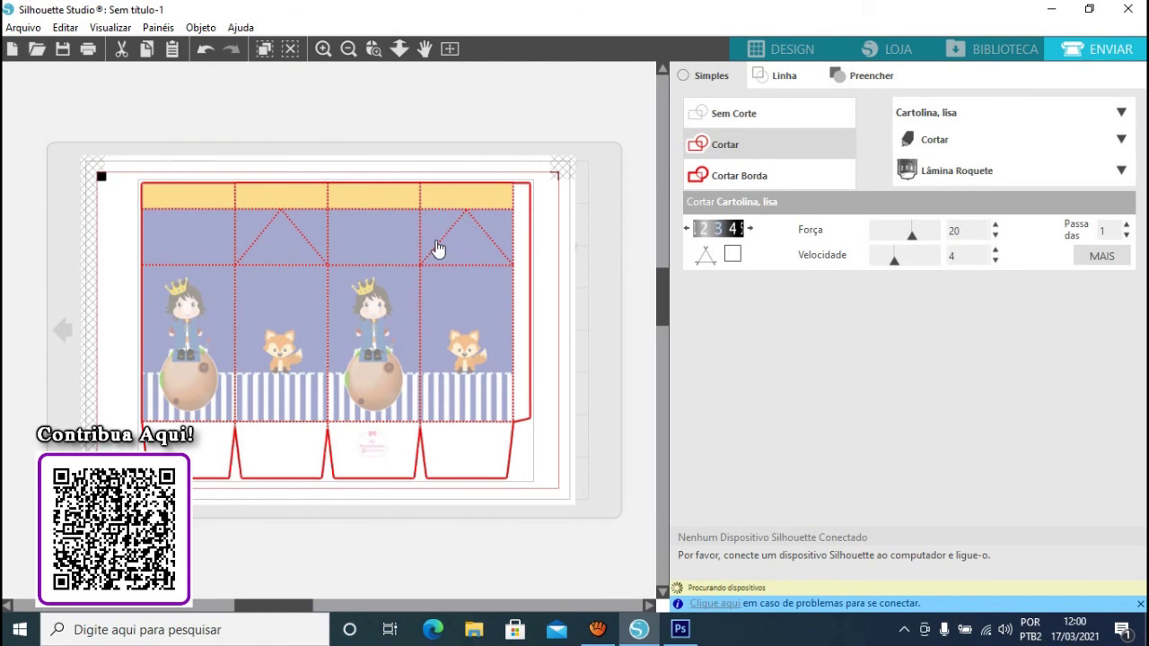
click(793, 51)
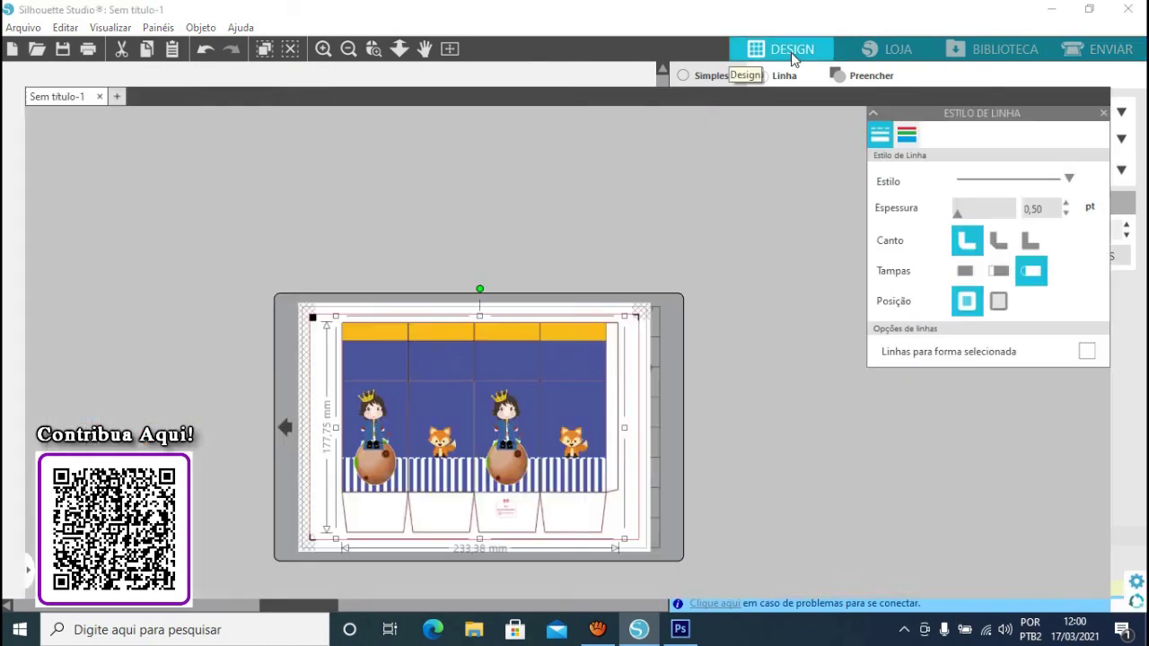